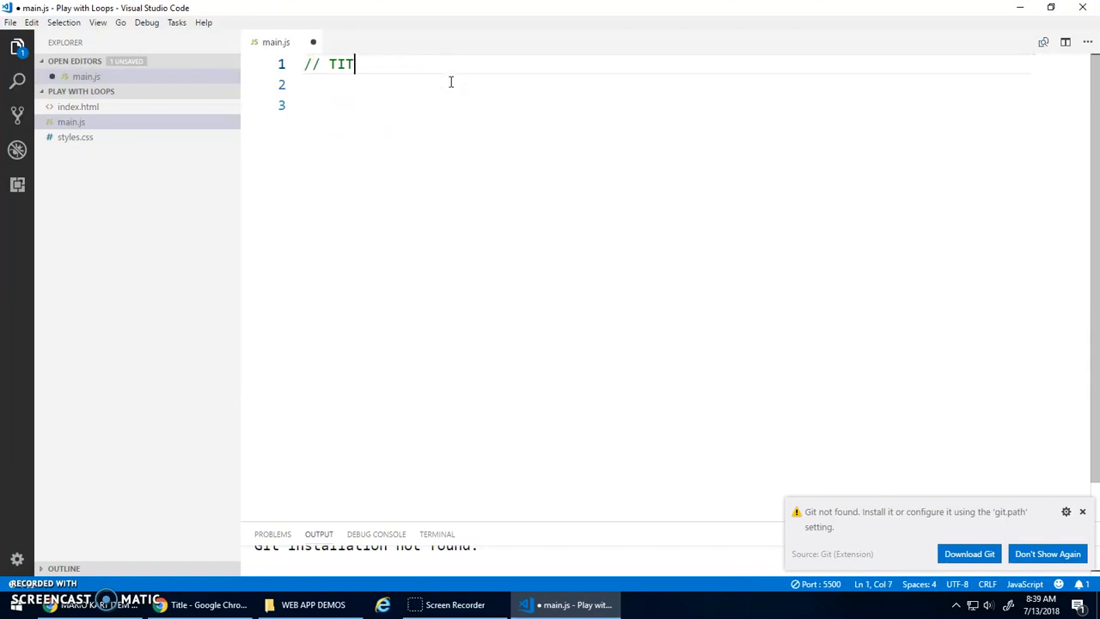
type("WITH LOOPS")
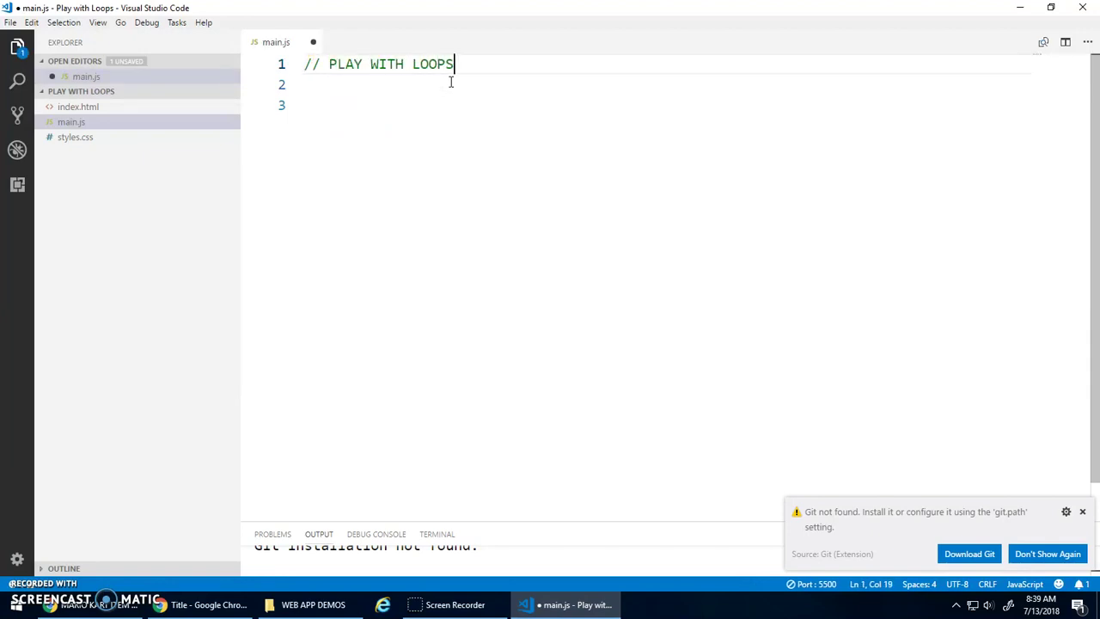
Add the header comments // PLAY WITH LOOPS and // WHILE LOOP & FOR LOOP with blank lines below
key("Return")
type("/ WH")
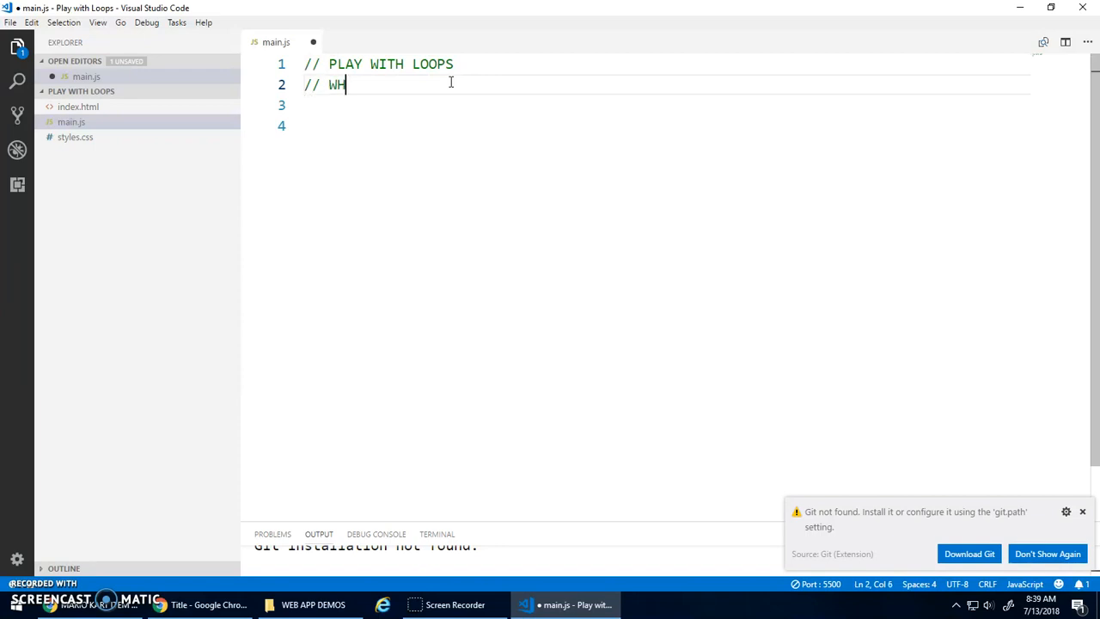
type("ILE LOOP & FOR LOOP")
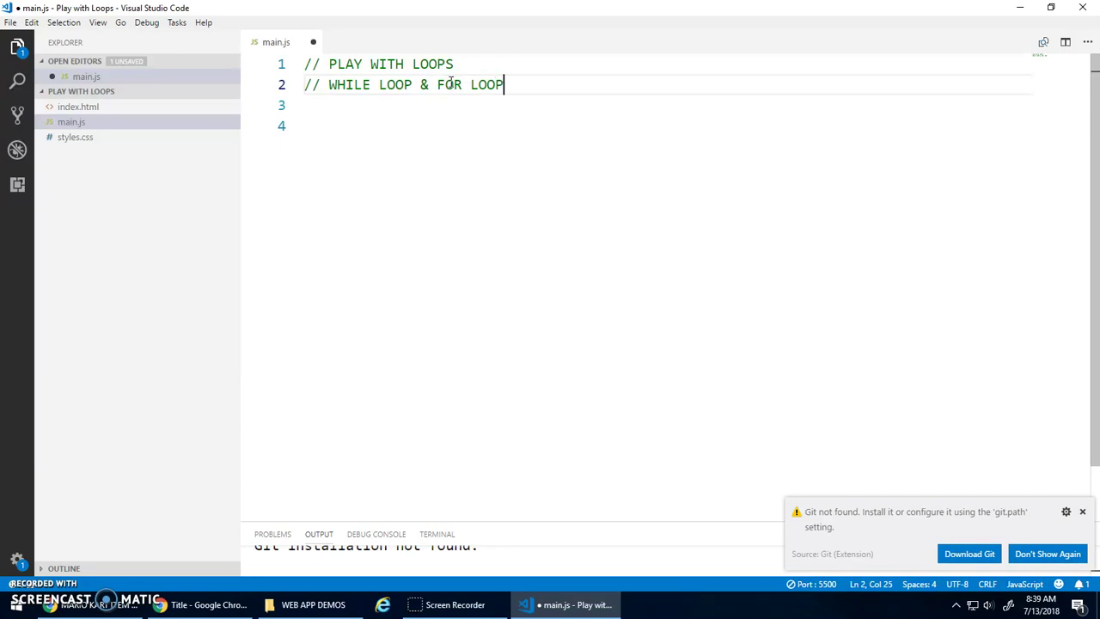
key("Return")
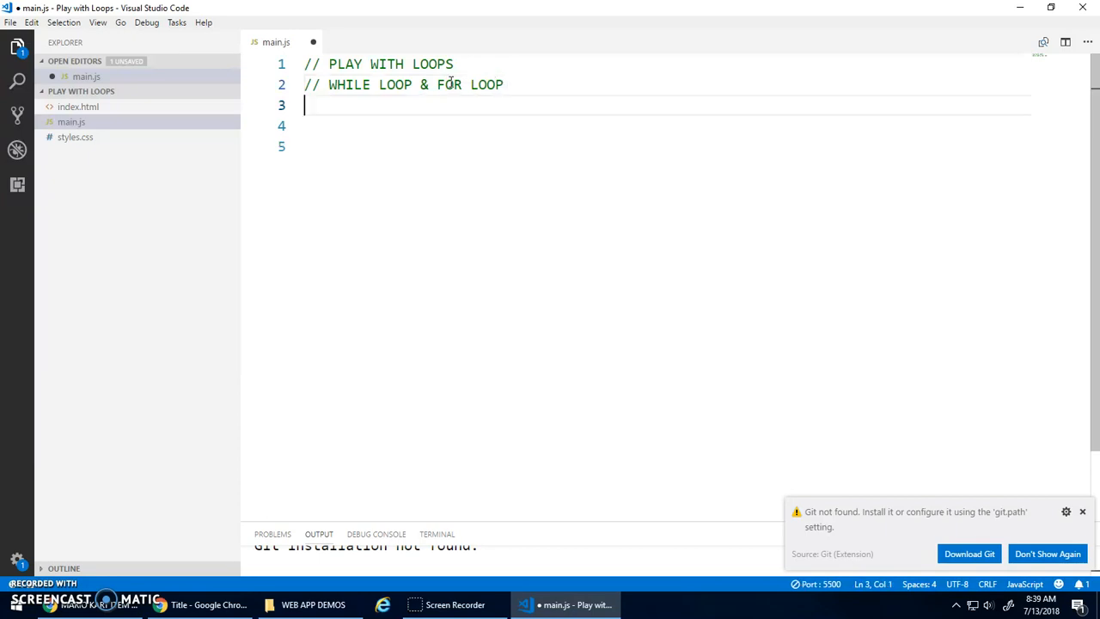
key("Return")
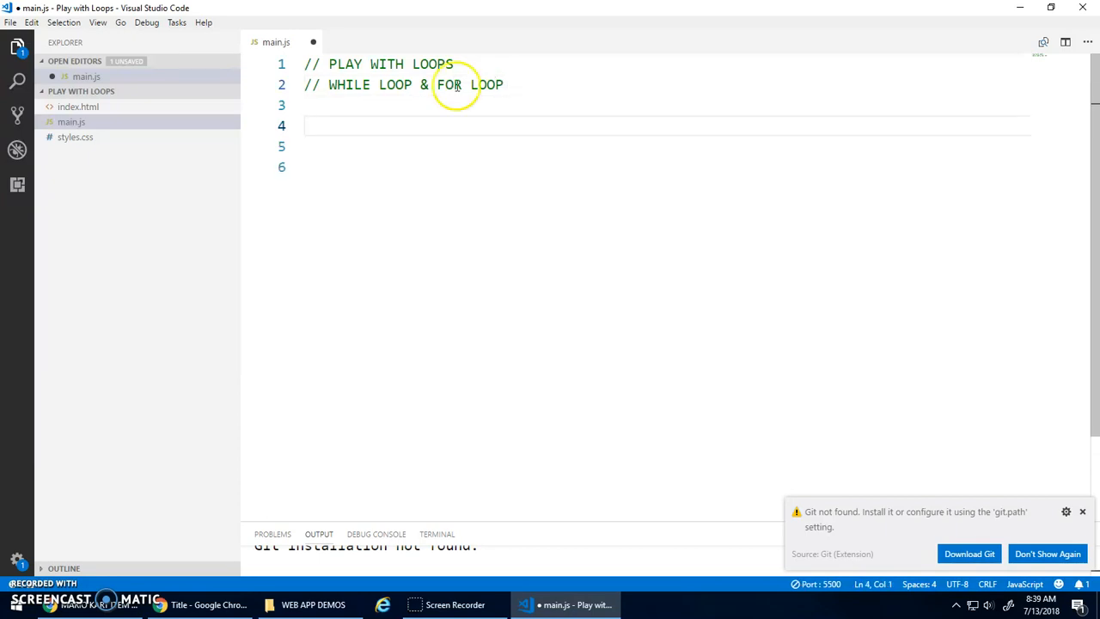
left_click(424, 129)
type("consolel")
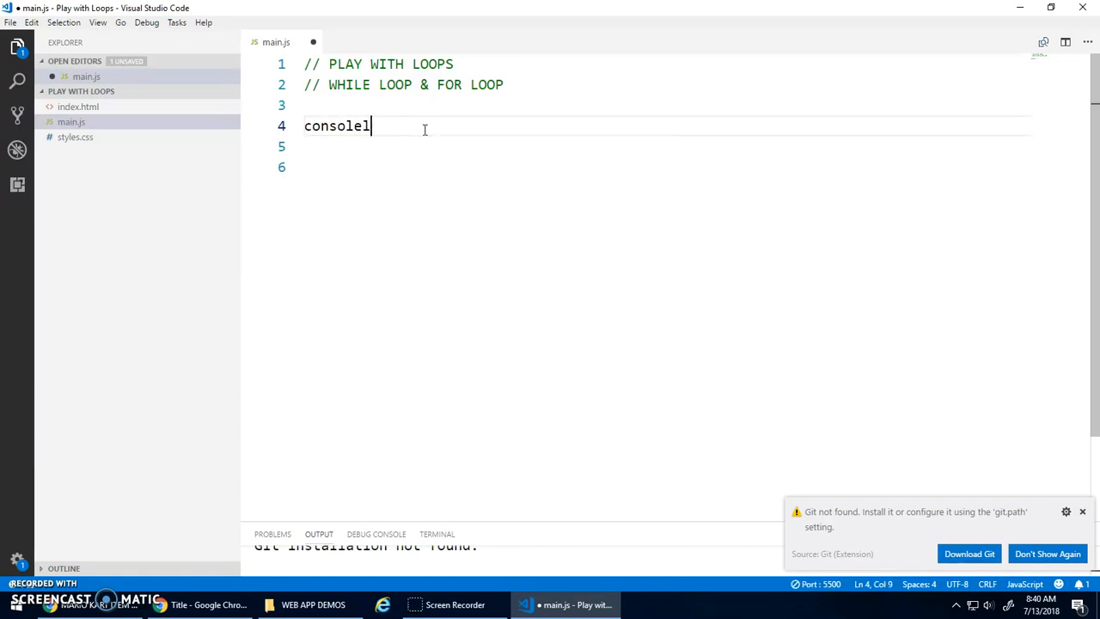
Write console.log(1); and console.log(2); below the comments
key("BackSpace")
type(".lo")
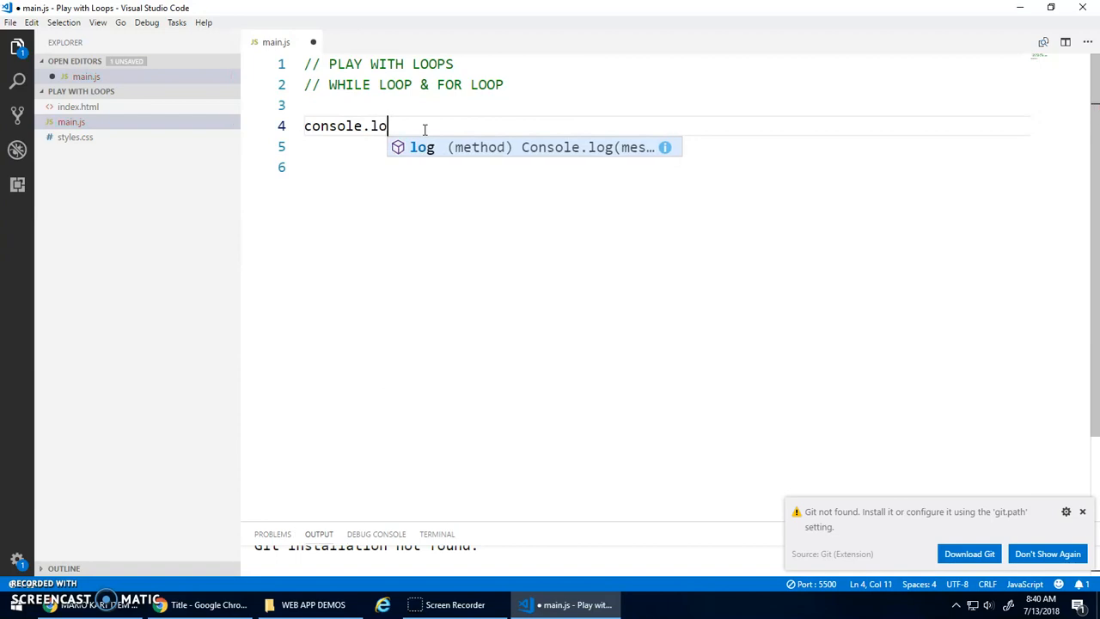
type("g(1);")
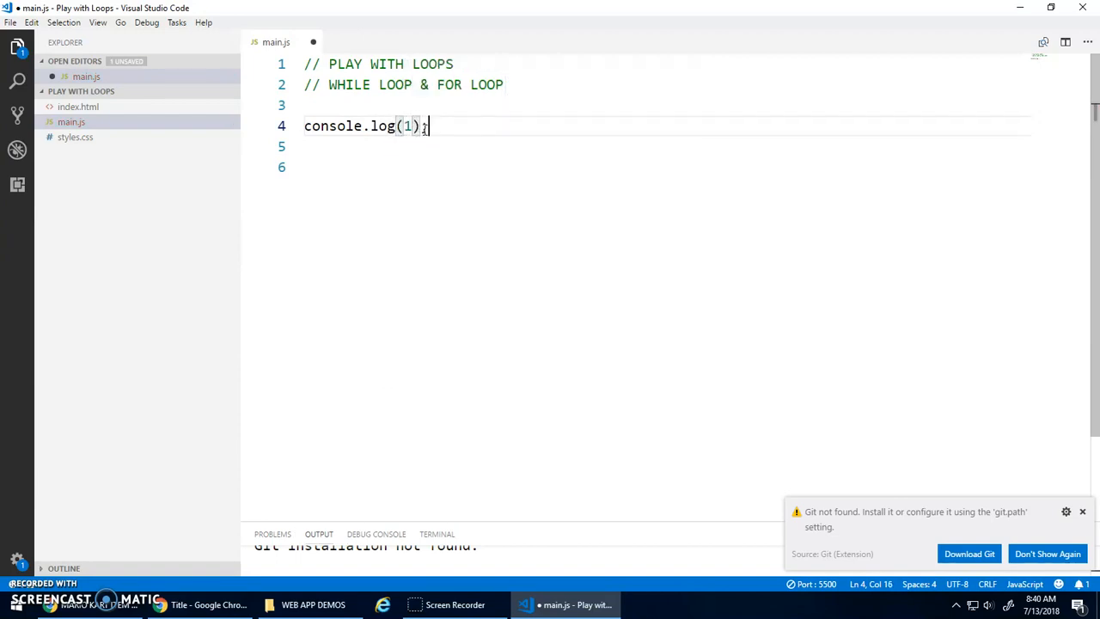
key("Return")
type("console.")
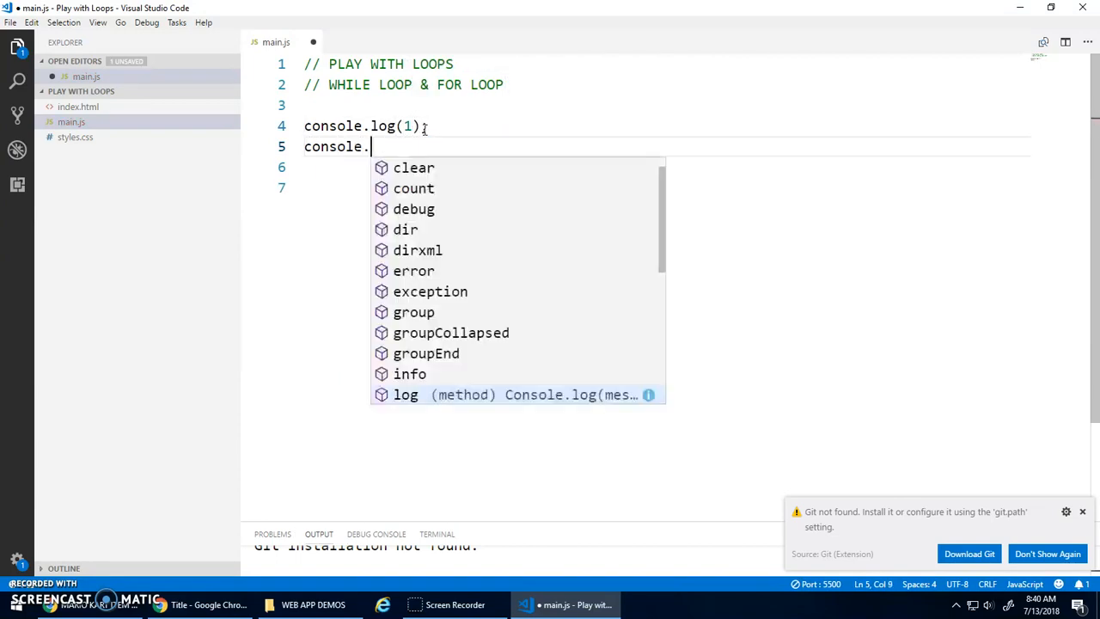
type("log(2);")
key("Return")
type("c")
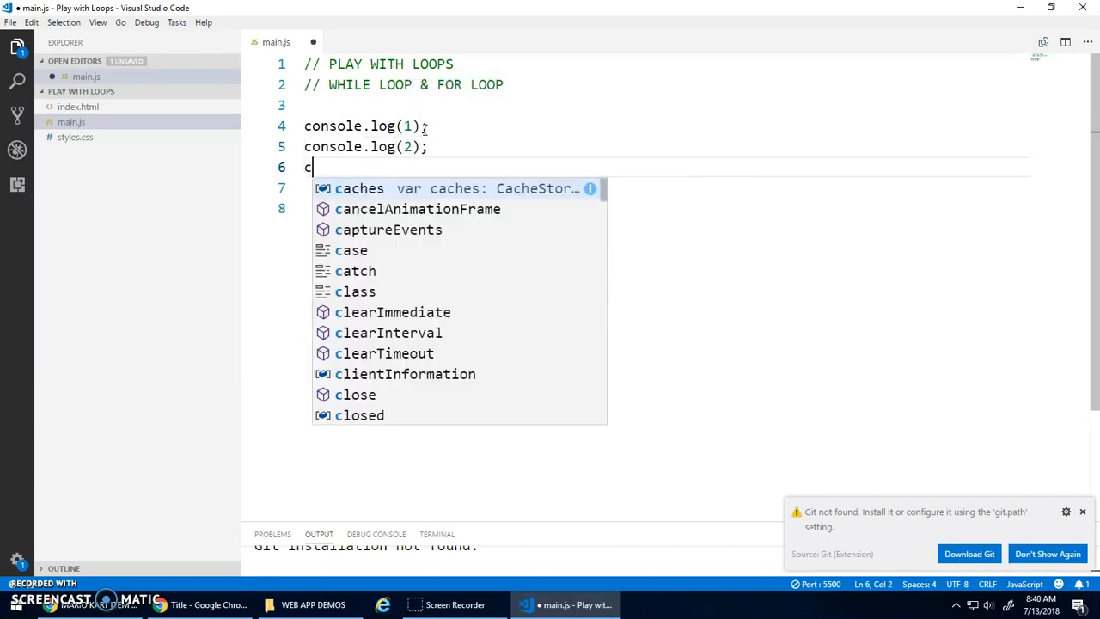
key("BackSpace")
Copy the console.log(2) line and paste seven more copies beneath it
key("Up")
key("shift+End")
key("ctrl+c")
key("Down")
key("ctrl+v")
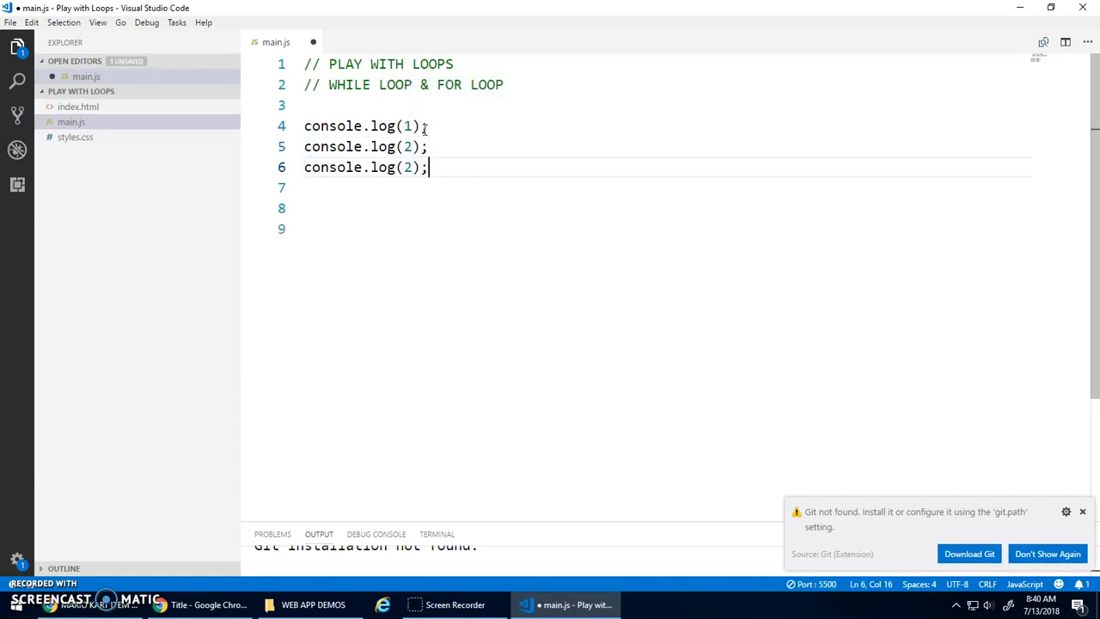
key("Return")
key("ctrl+v")
key("Return")
key("ctrl+v")
key("Return")
key("ctrl+v")
key("Return")
key("ctrl+v")
key("Return")
key("ctrl+v")
key("Return")
key("ctrl+v")
key("Return")
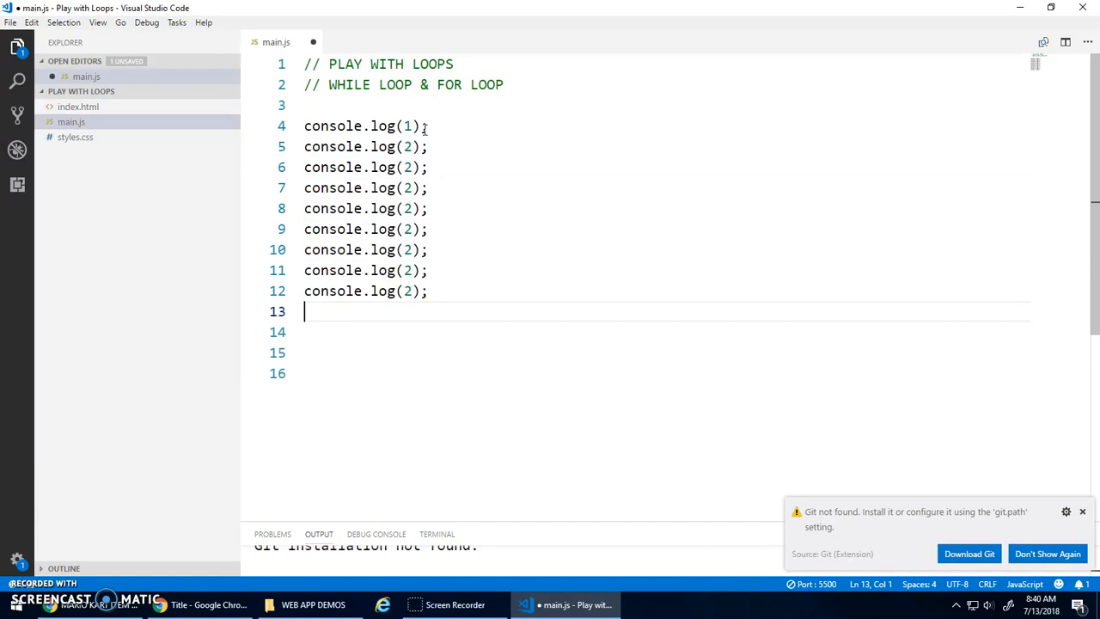
Renumber the pasted lines so the logs count 3 through 9
left_click(413, 167)
key("BackSpace")
type("3")
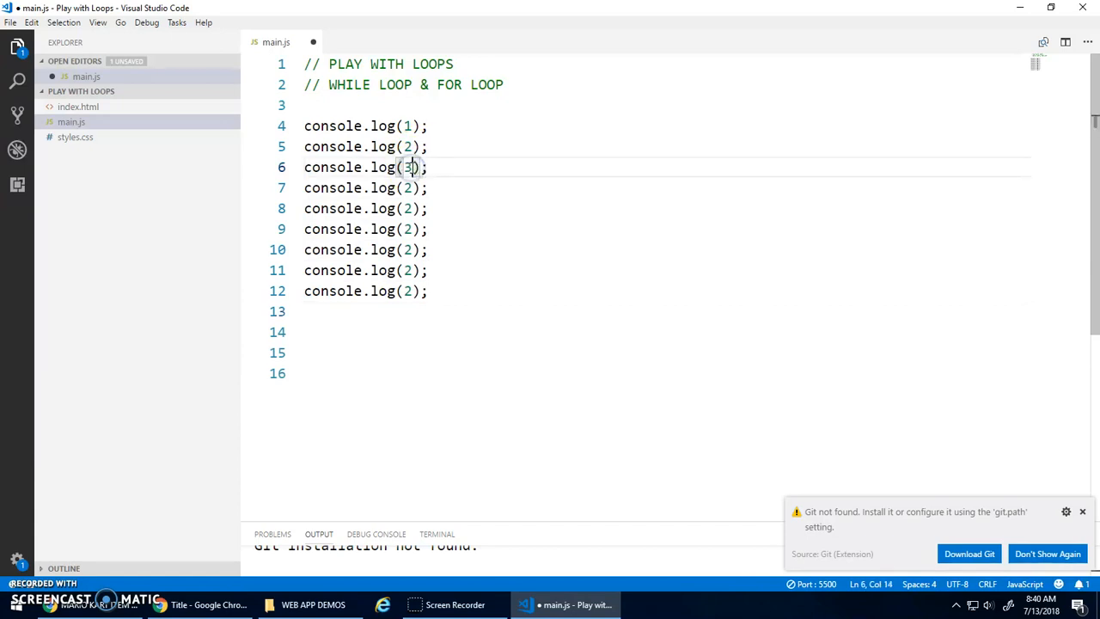
key("Down")
key("BackSpace")
type("4")
key("Down")
key("BackSpace")
type("5")
key("Down")
key("BackSpace")
type("6")
key("Down")
key("BackSpace")
type("7")
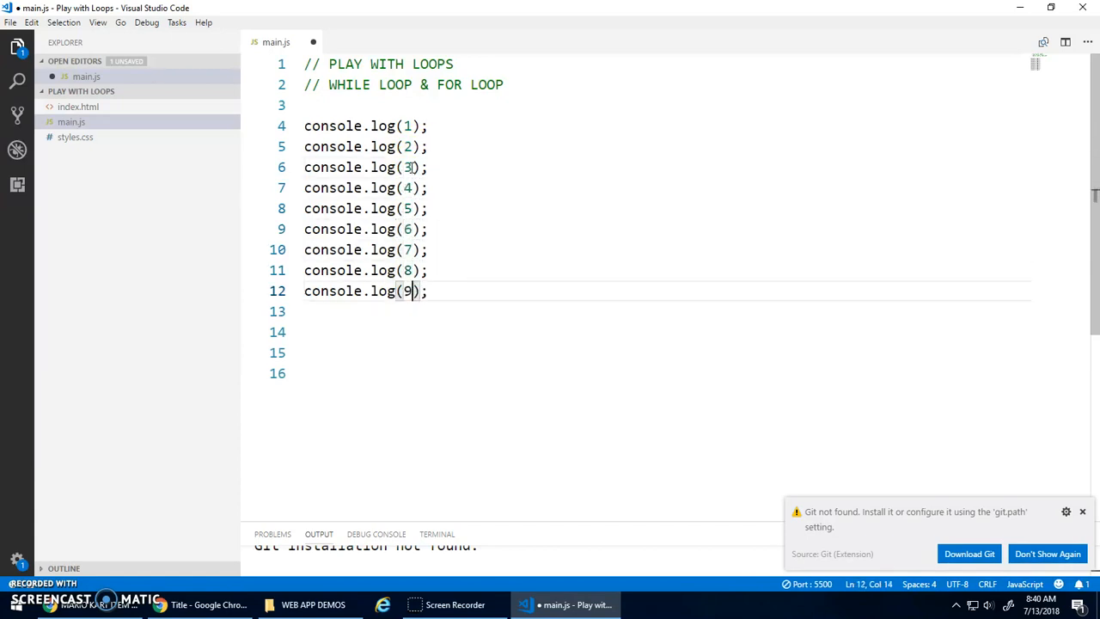
key("Down")
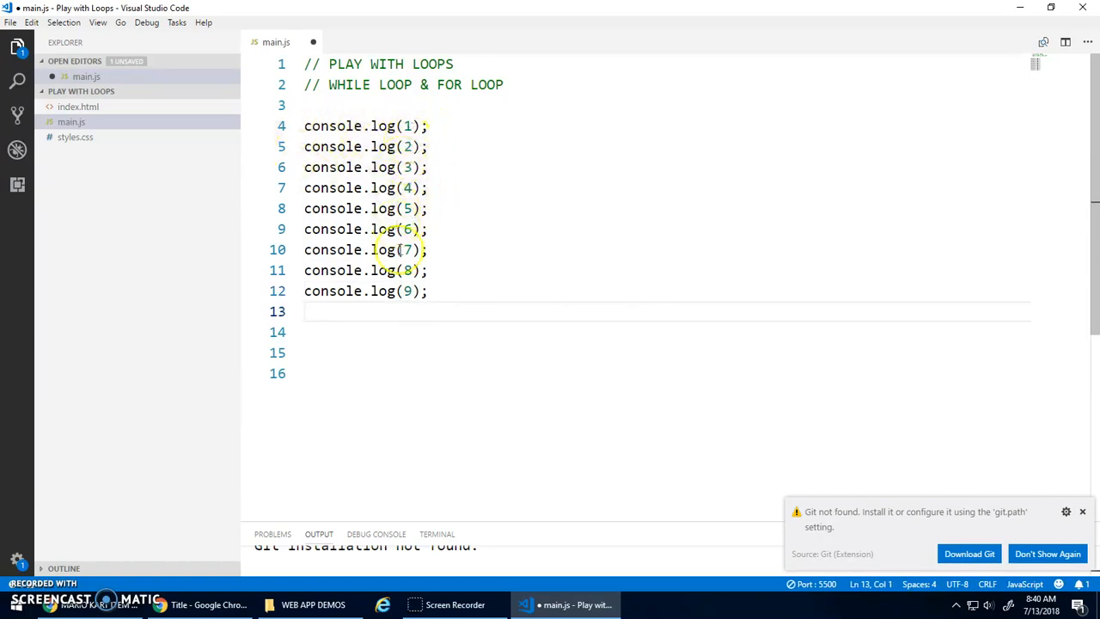
Save main.js so the nine console.log statements run in the browser
key("ctrl+s")
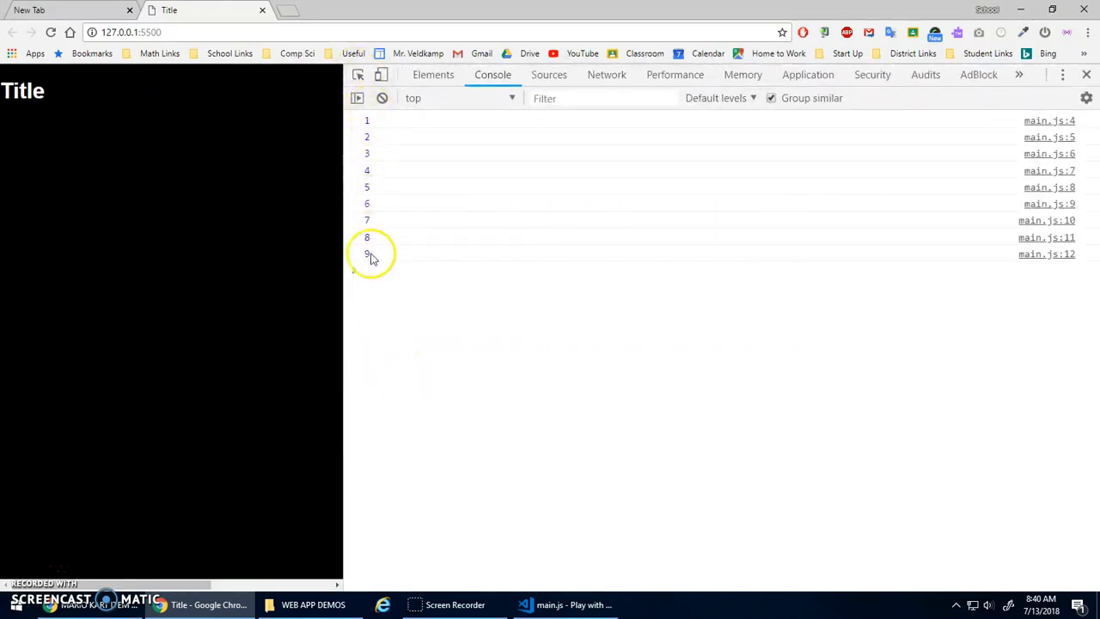
Return to main.js and point out each of the repeated console.log lines
left_click(554, 602)
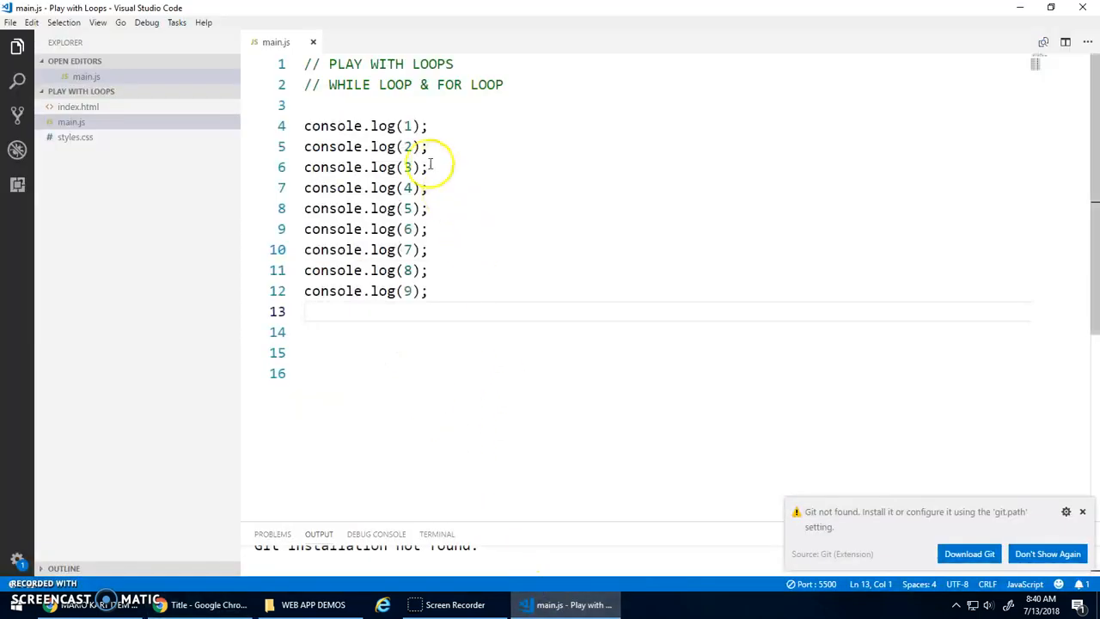
left_click(336, 107)
left_click(346, 126)
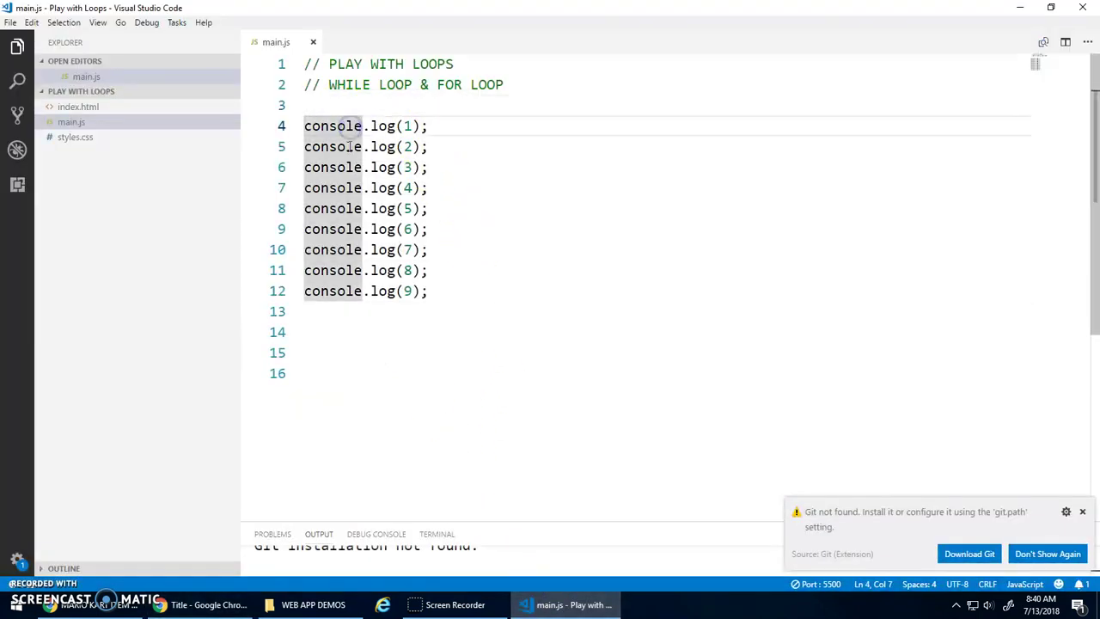
left_click(348, 147)
left_click(348, 168)
left_click(348, 208)
left_click(351, 250)
left_click(364, 291)
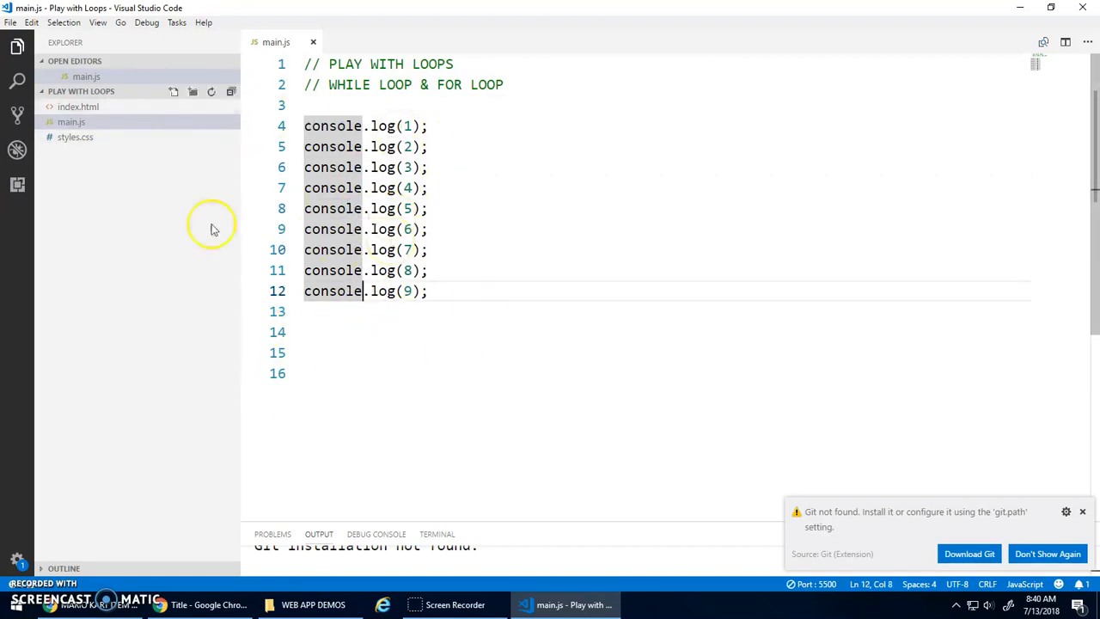
Insert blank lines on line 3 to make room above the log statements
left_click(394, 106)
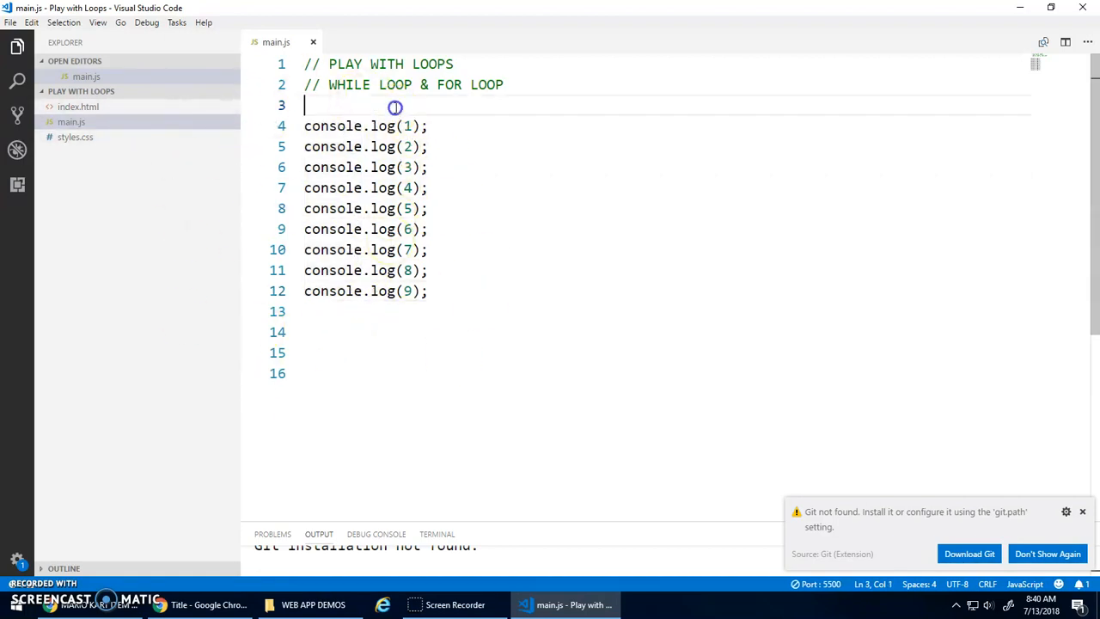
key("Return")
key("Return")
key("Return")
key("Up")
key("Up")
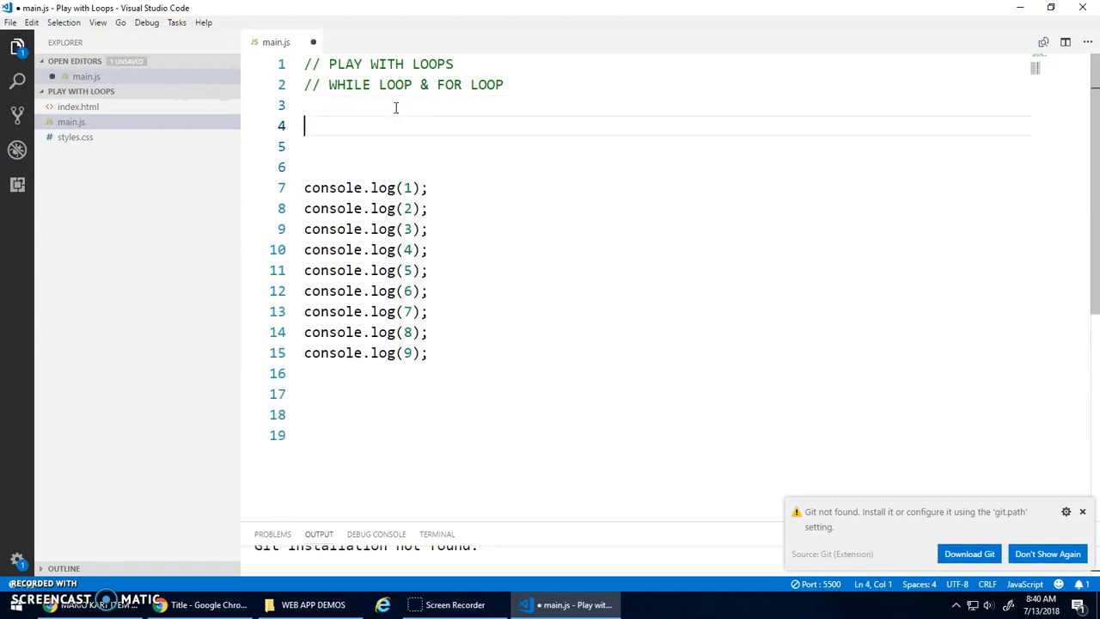
key("Down")
key("Up")
key("Return")
key("Down")
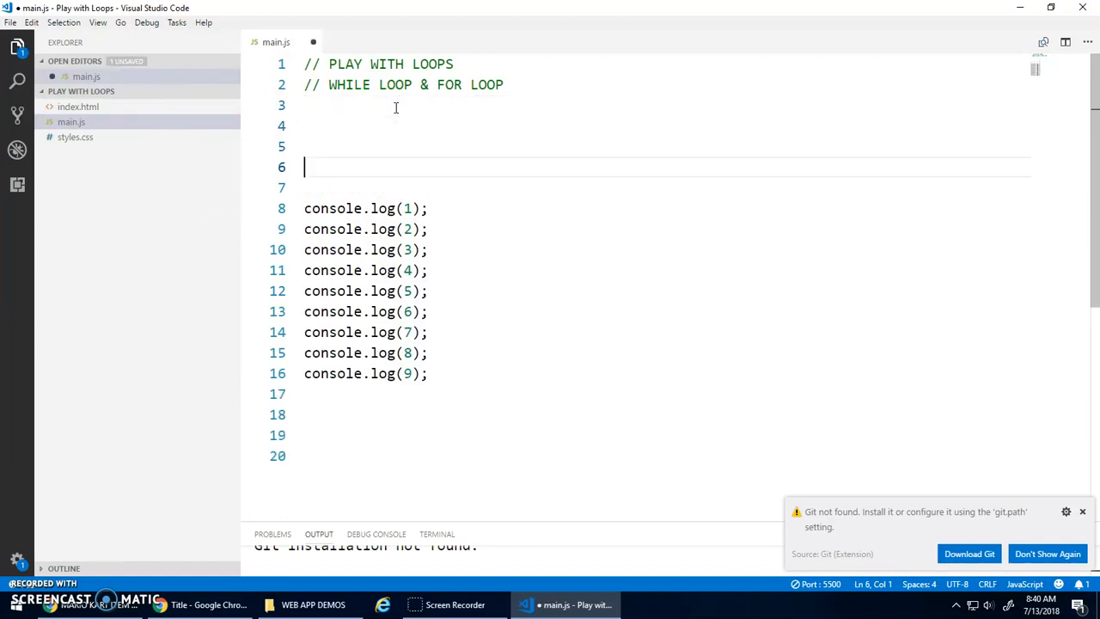
key("Up")
type("f () ")
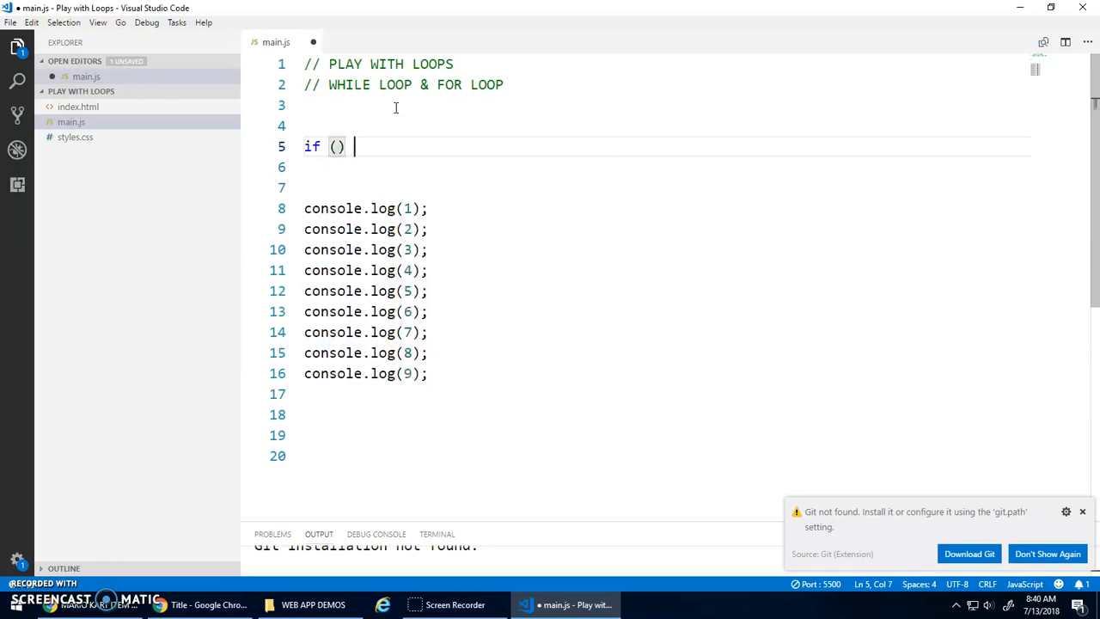
type("{")
Write an empty while () { } skeleton above the nine console.log lines
key("Return")
key("Up")
key("Left")
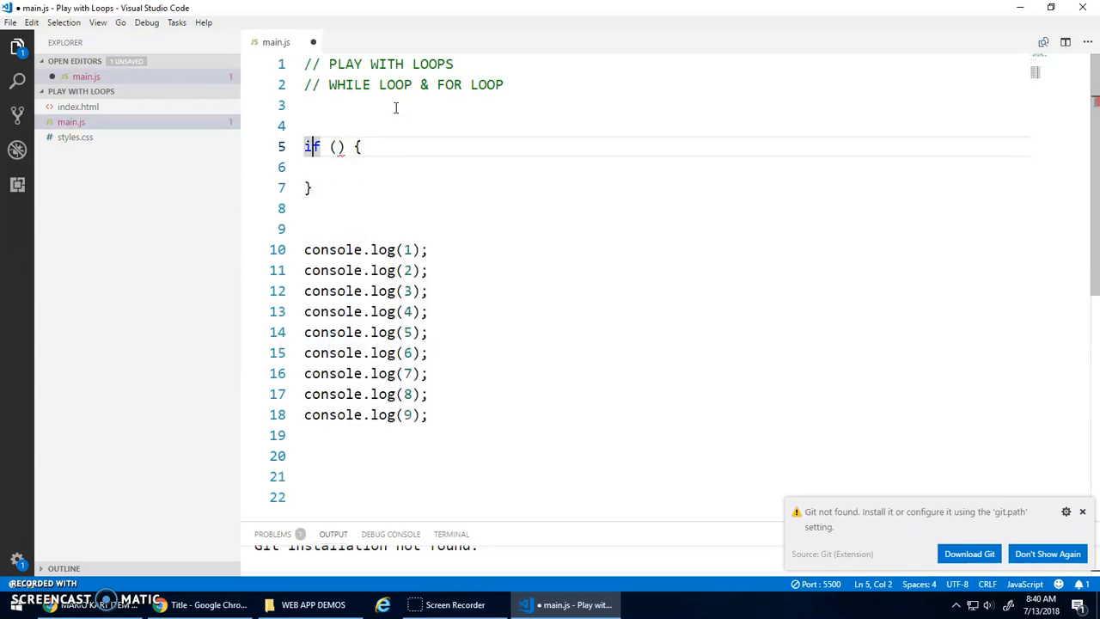
key("Down")
key("Down")
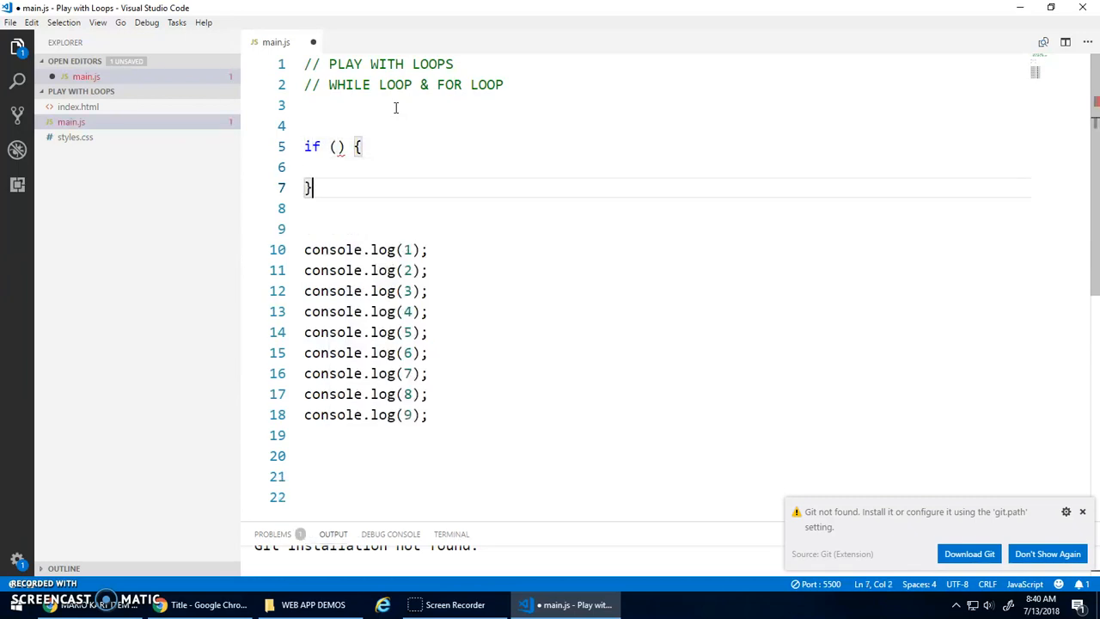
key("Up")
key("Up")
key("Right")
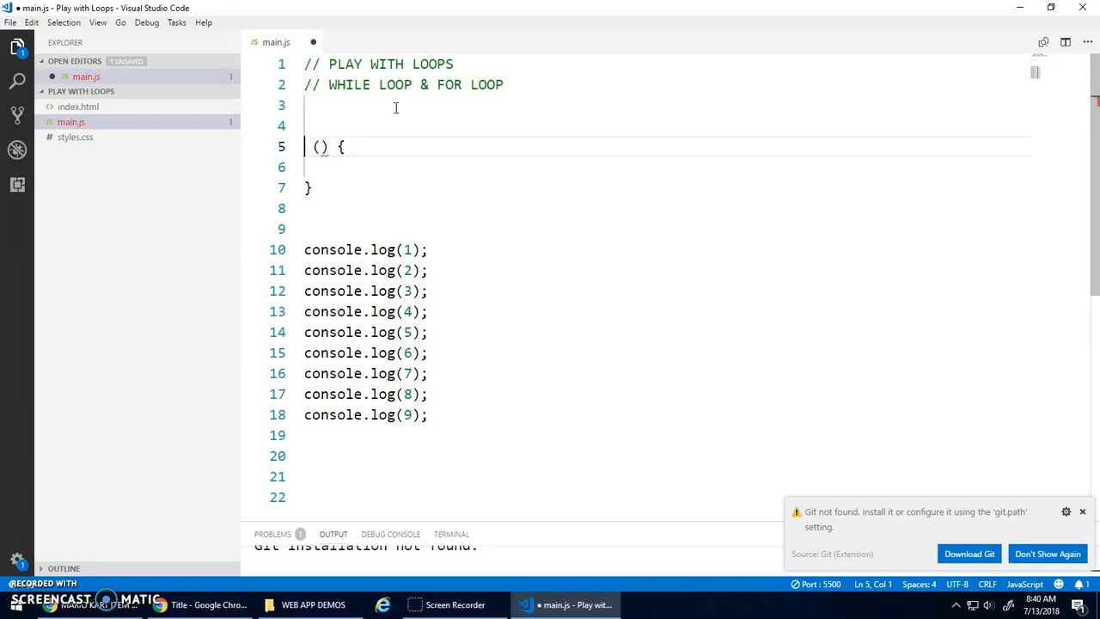
type("while")
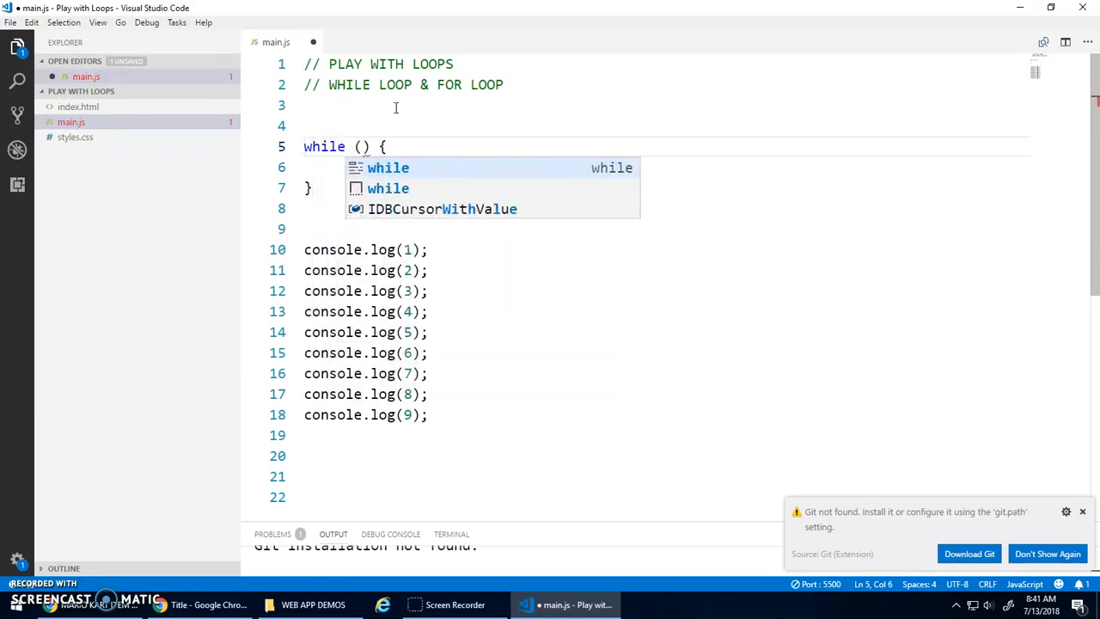
left_click(325, 210)
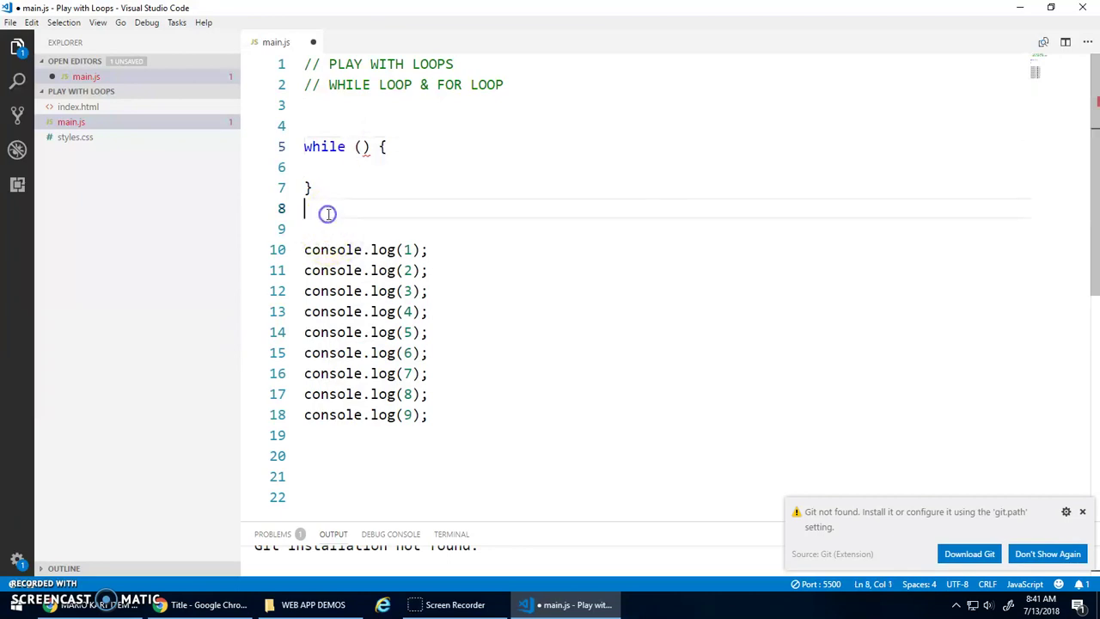
left_click(361, 146)
left_click(373, 166)
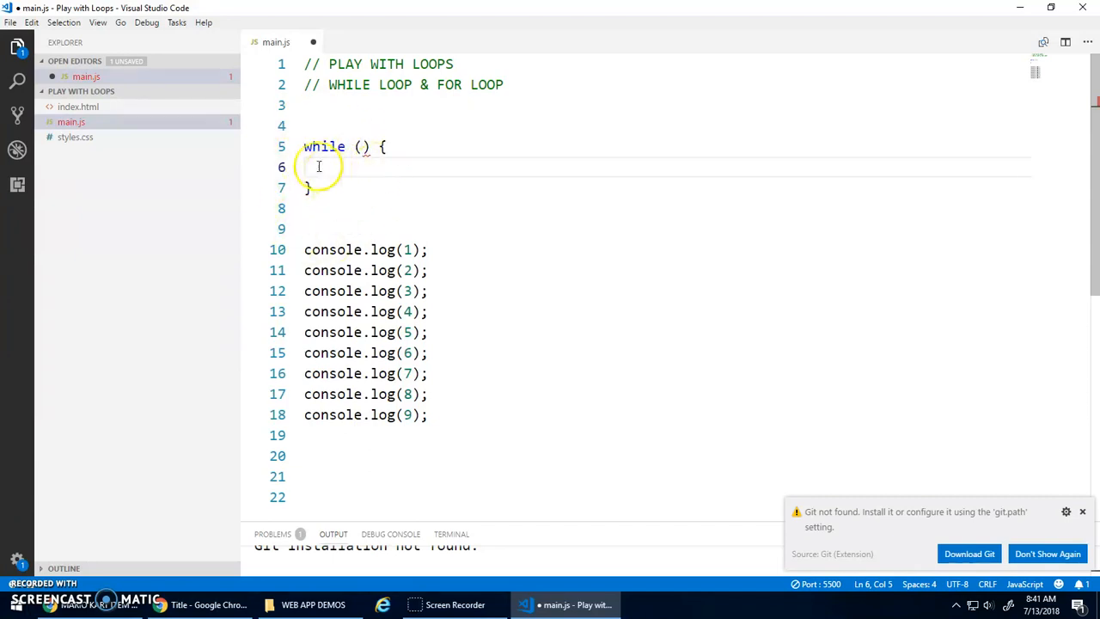
Declare let n = 1; above the loop and set its condition to n < 10
left_click(317, 127)
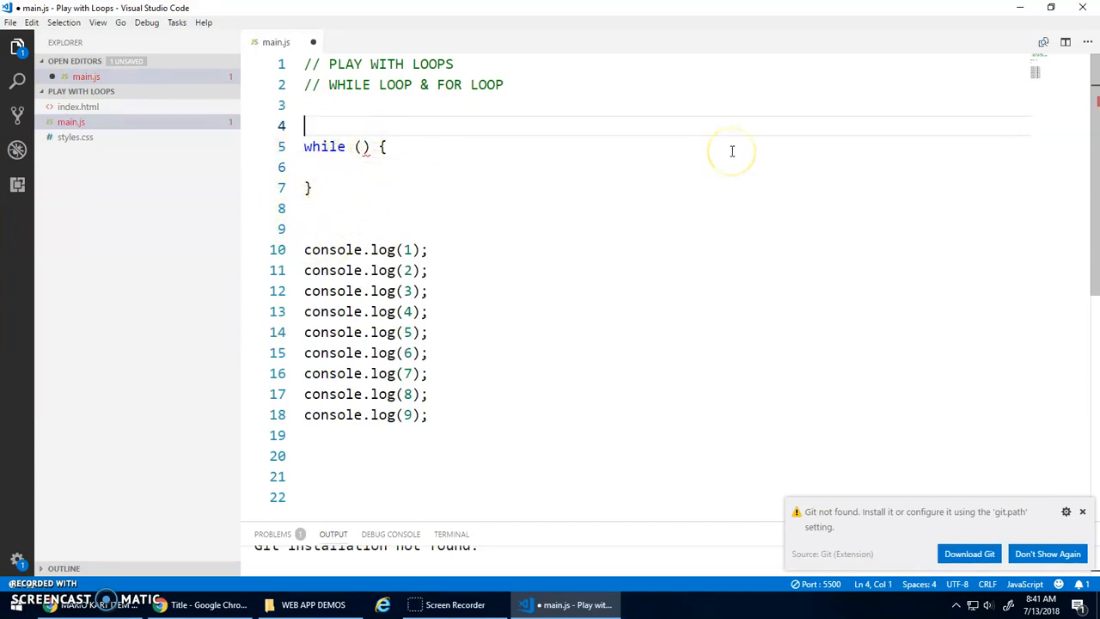
type("let ")
type("n")
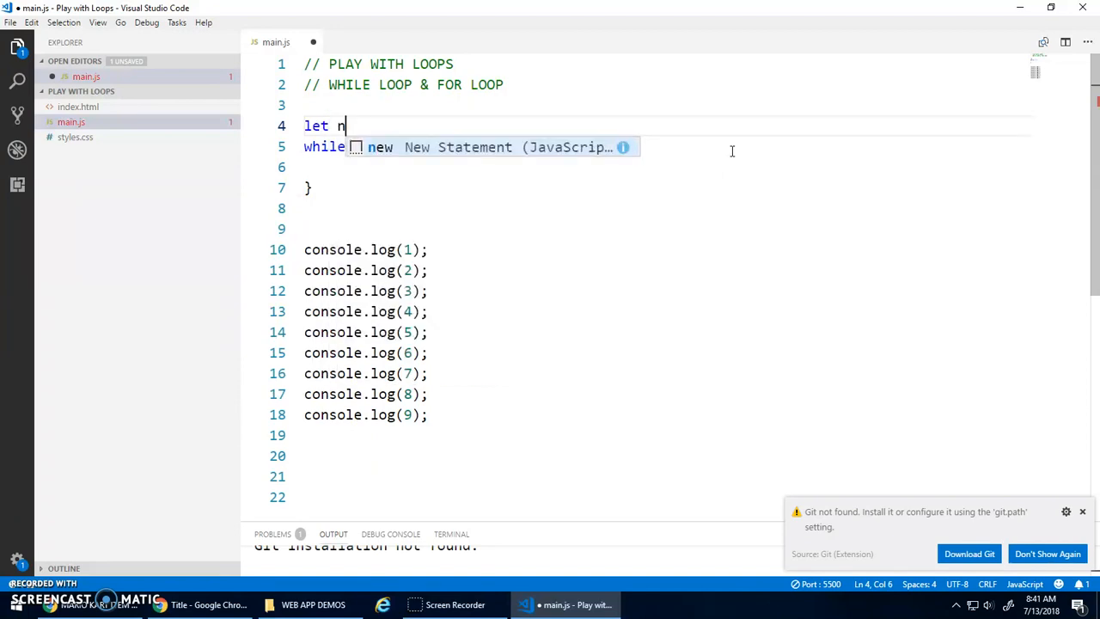
type(" = ")
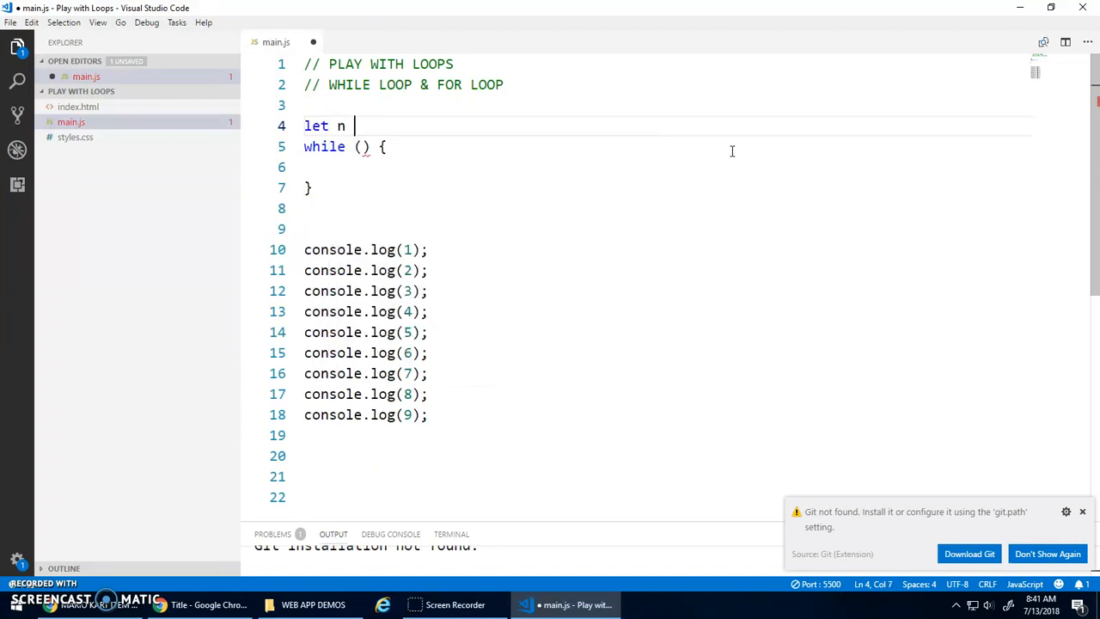
type("1;")
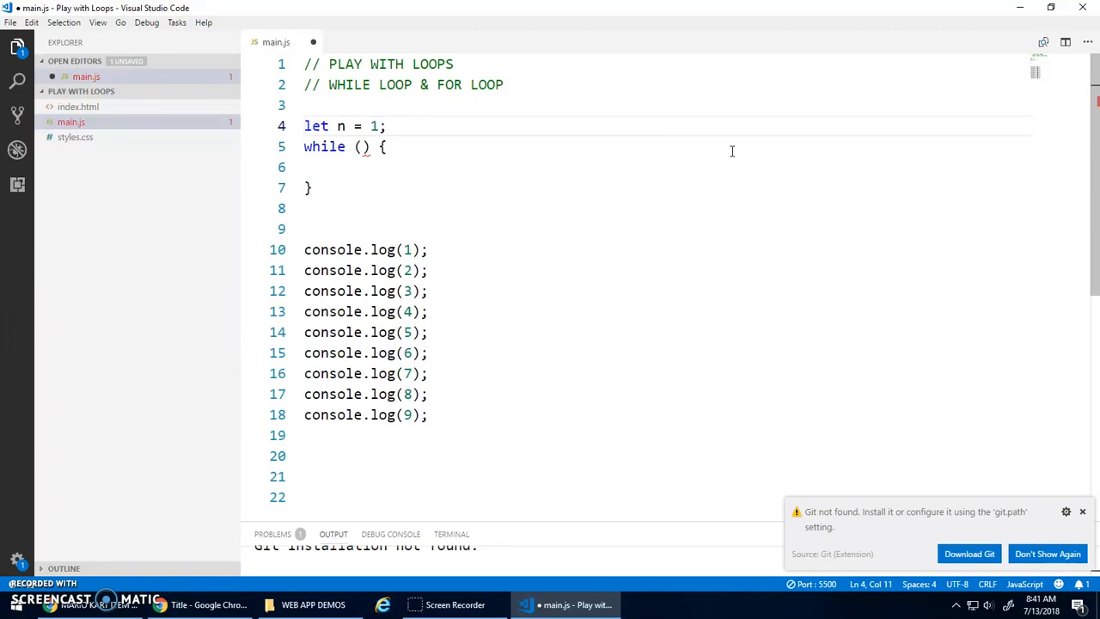
key("Down")
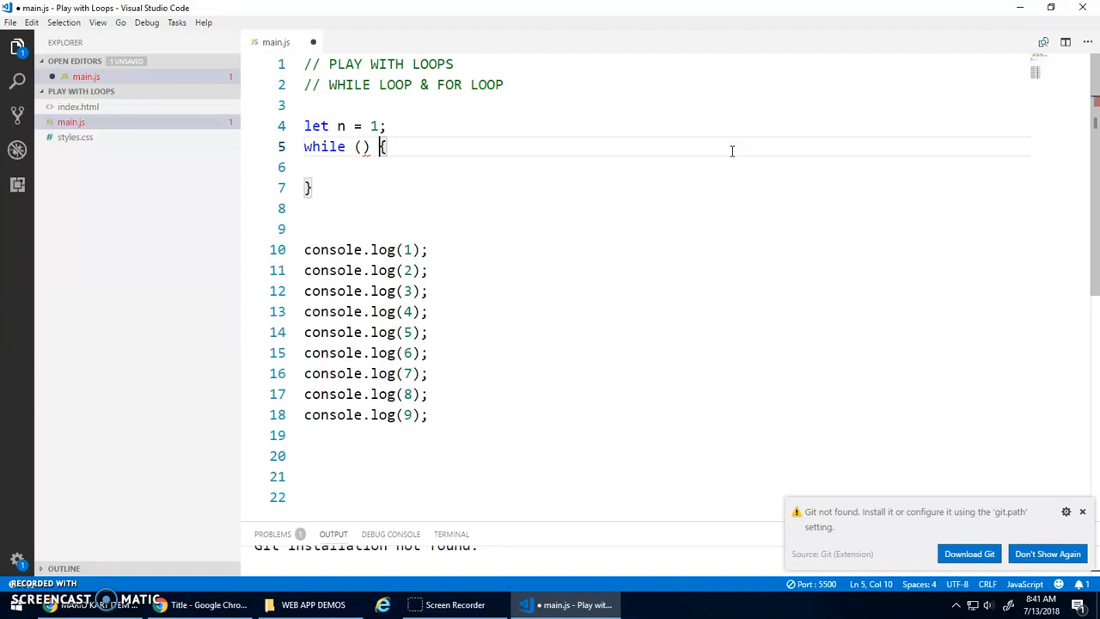
key("Left")
key("Left")
key("Left")
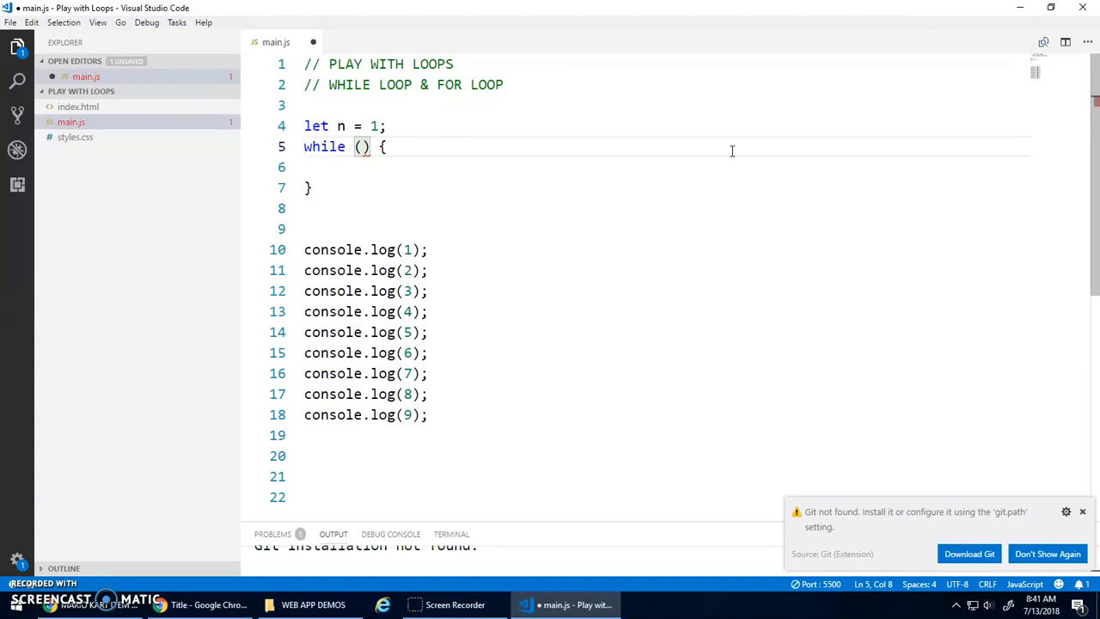
type("n <")
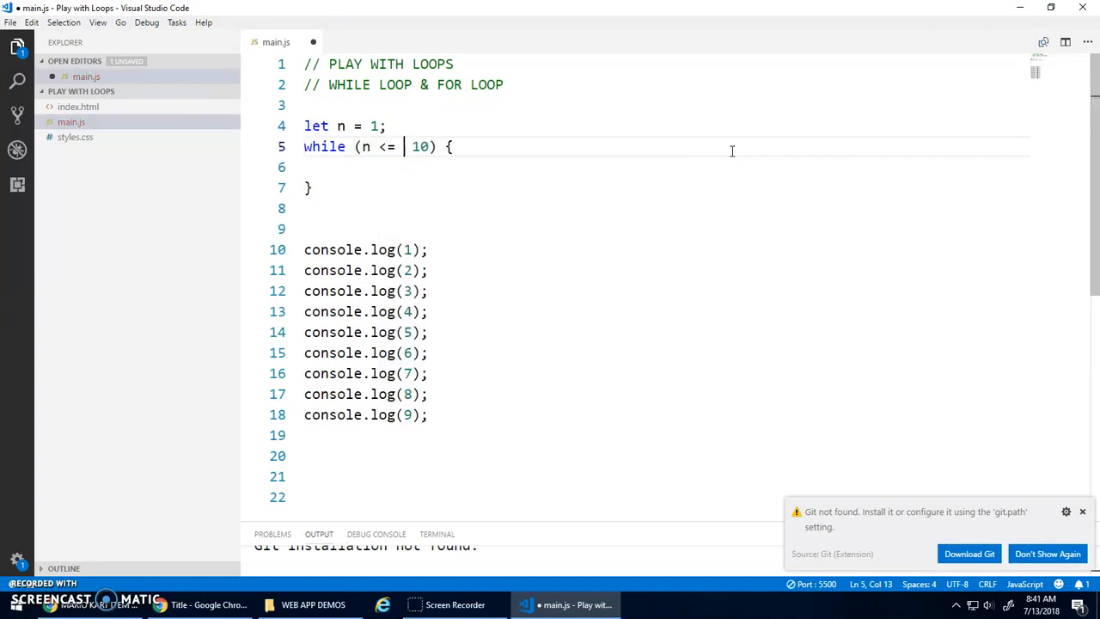
key("Delete")
key("Delete")
key("BackSpace")
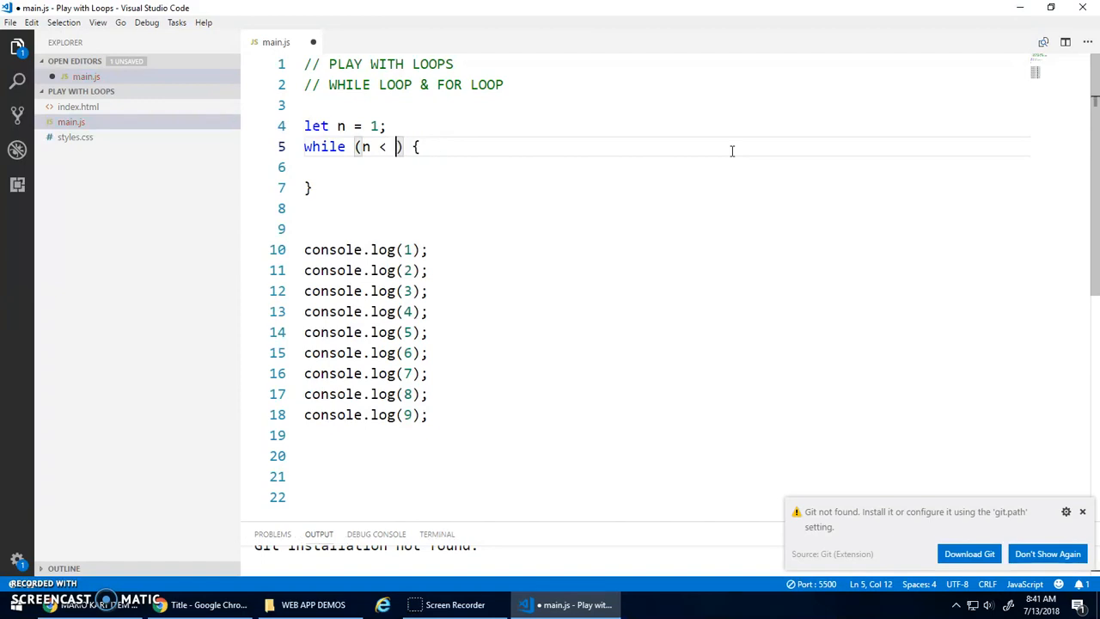
type("10")
key("Down")
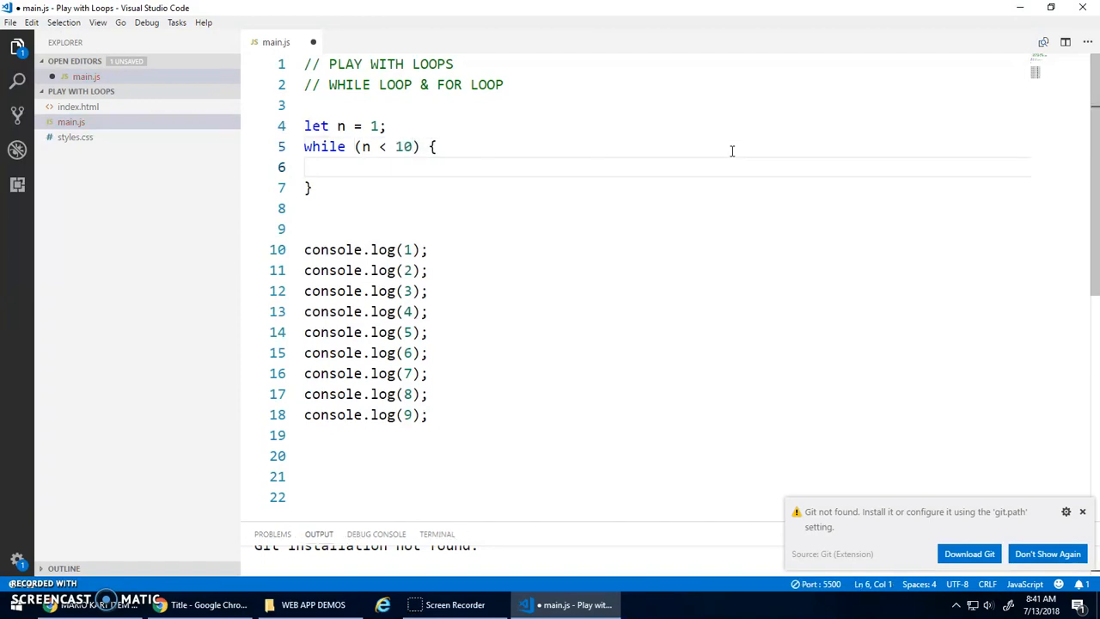
key("Up")
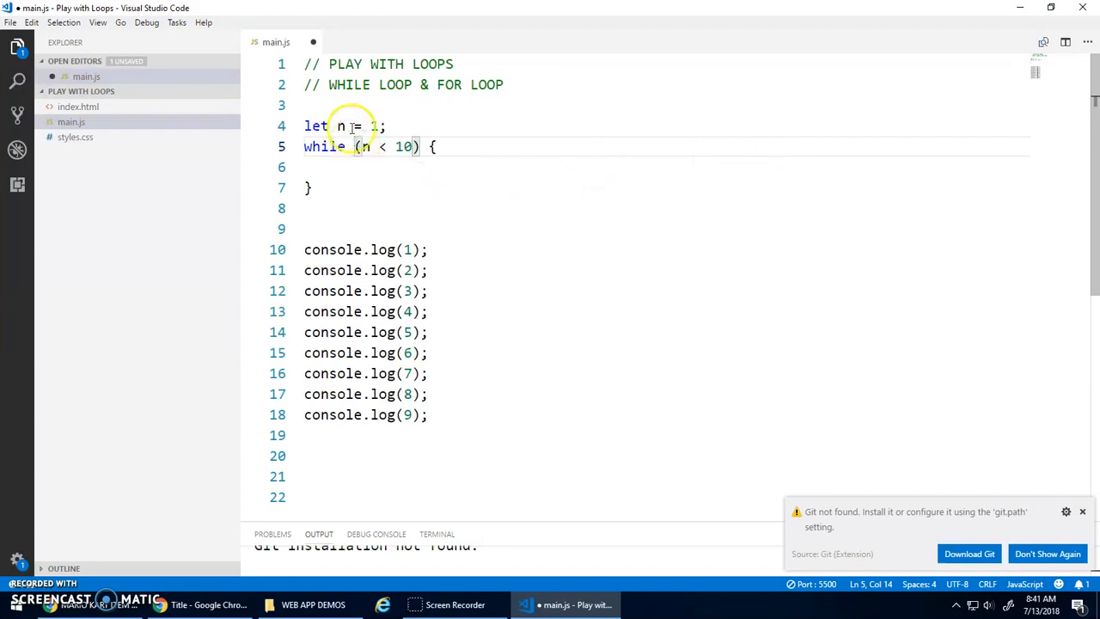
Add console.log(n); and n++; inside the loop body, then select the old log lines
left_click(386, 166)
type("c")
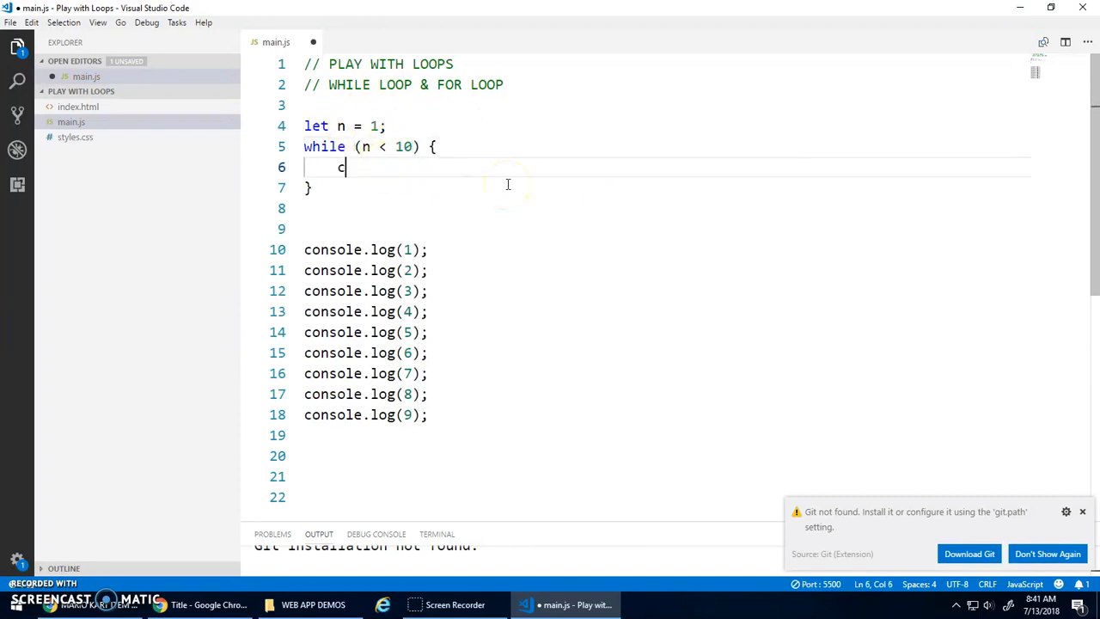
type("onsole.log(")
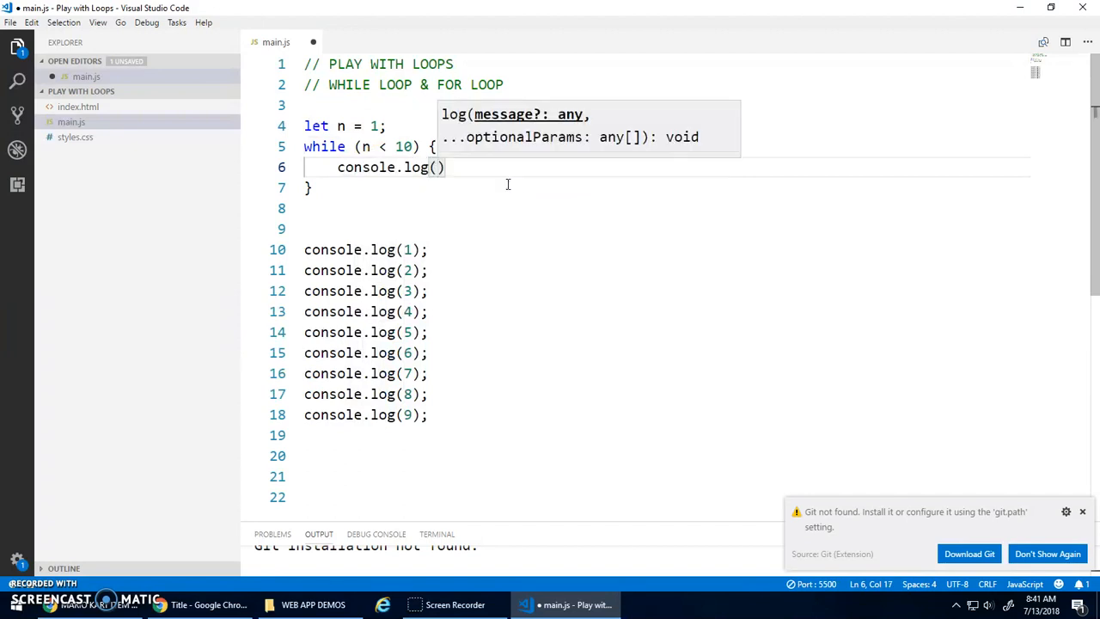
type("n);")
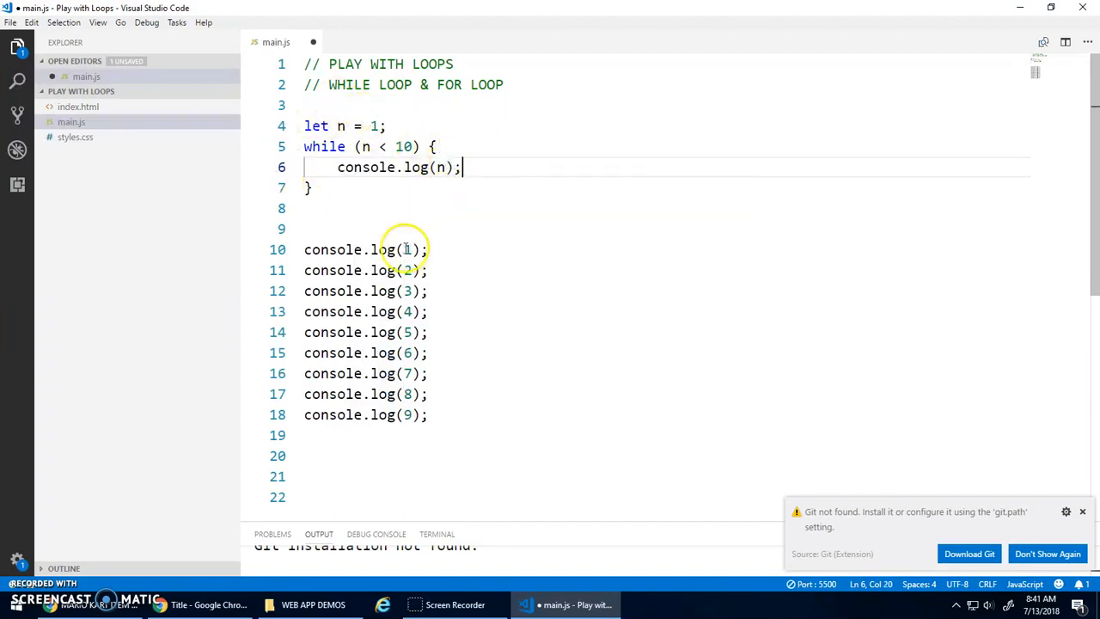
key("Return")
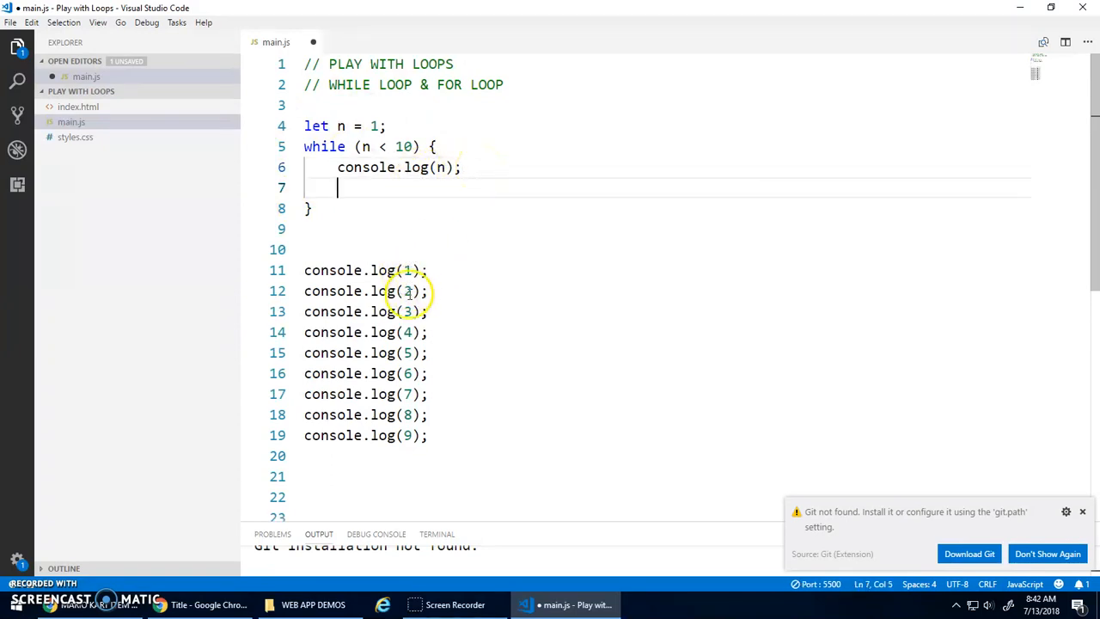
type("n++;")
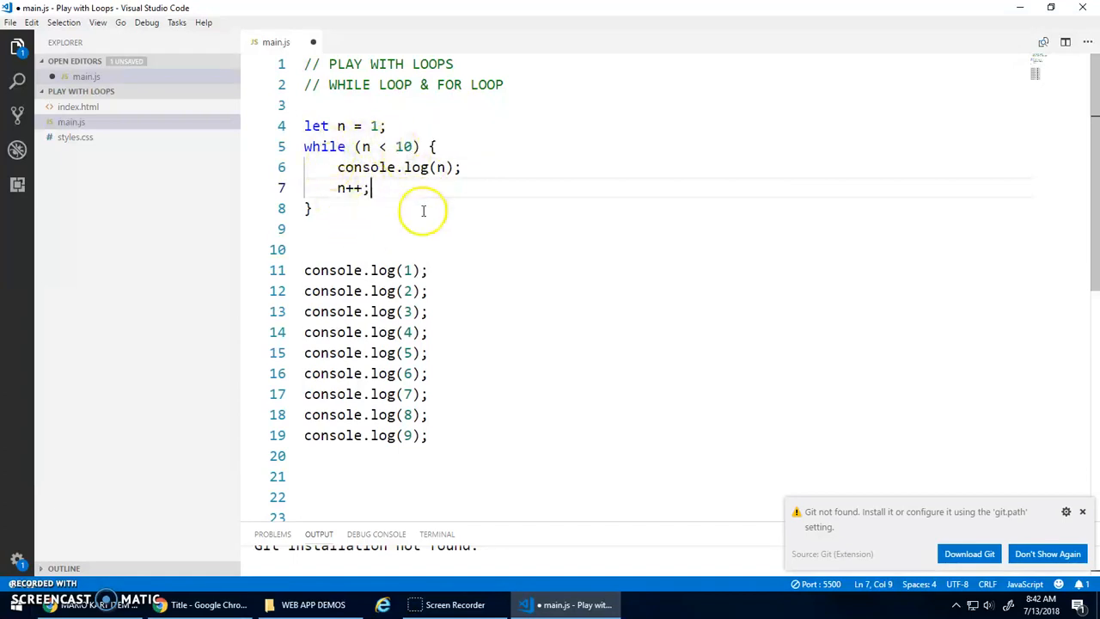
left_click_drag(329, 249, 520, 439)
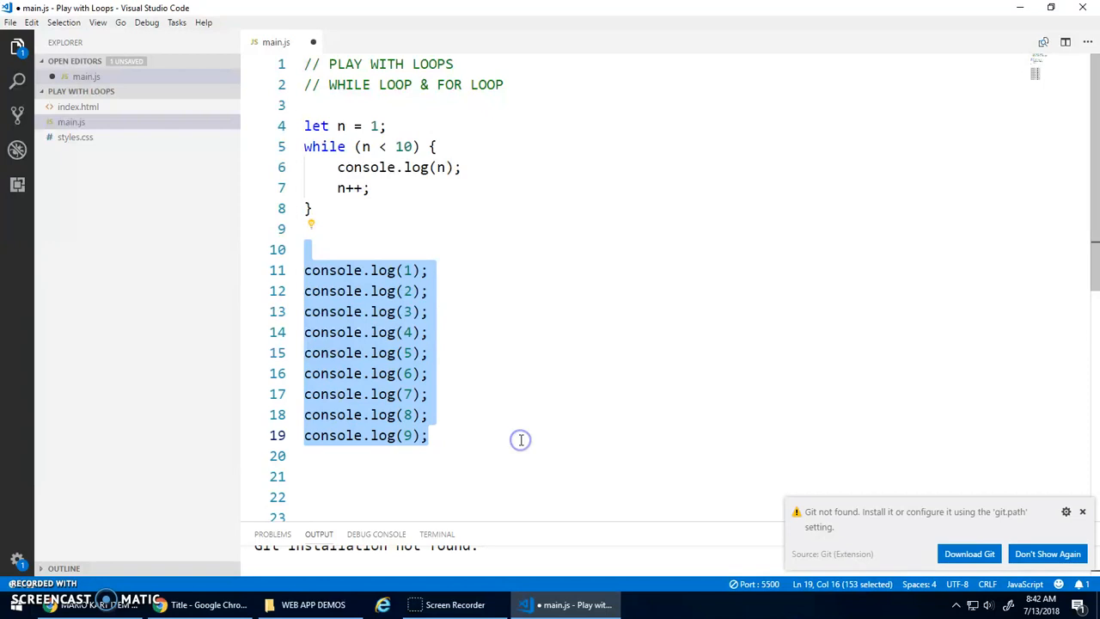
Delete the old console.log lines, save, and check the console output in Chrome
key("Delete")
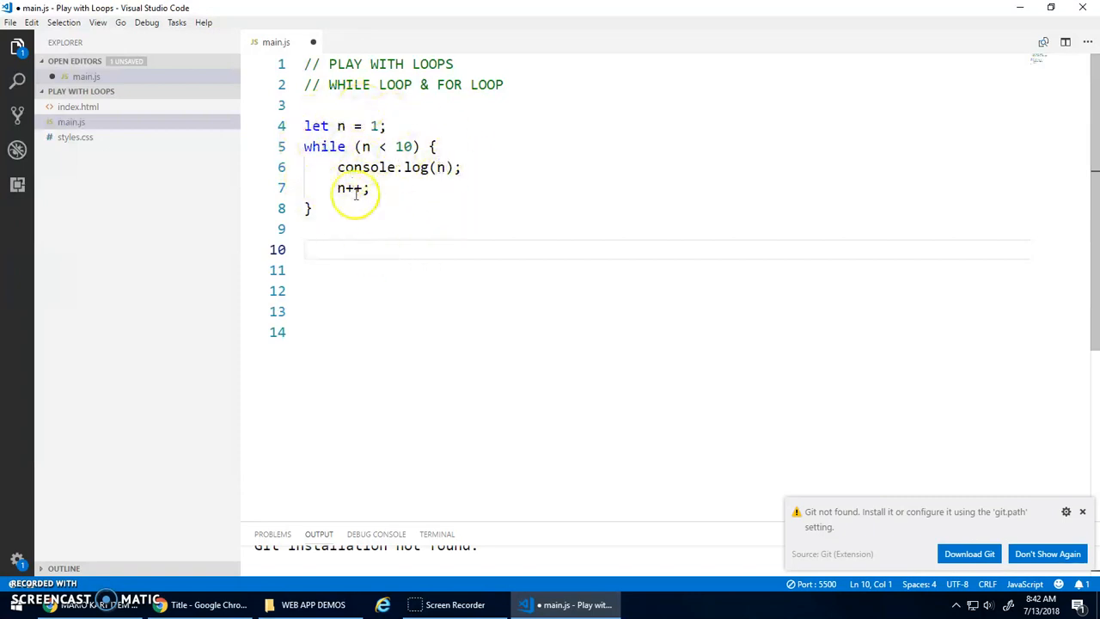
key("ctrl+s")
left_click(213, 607)
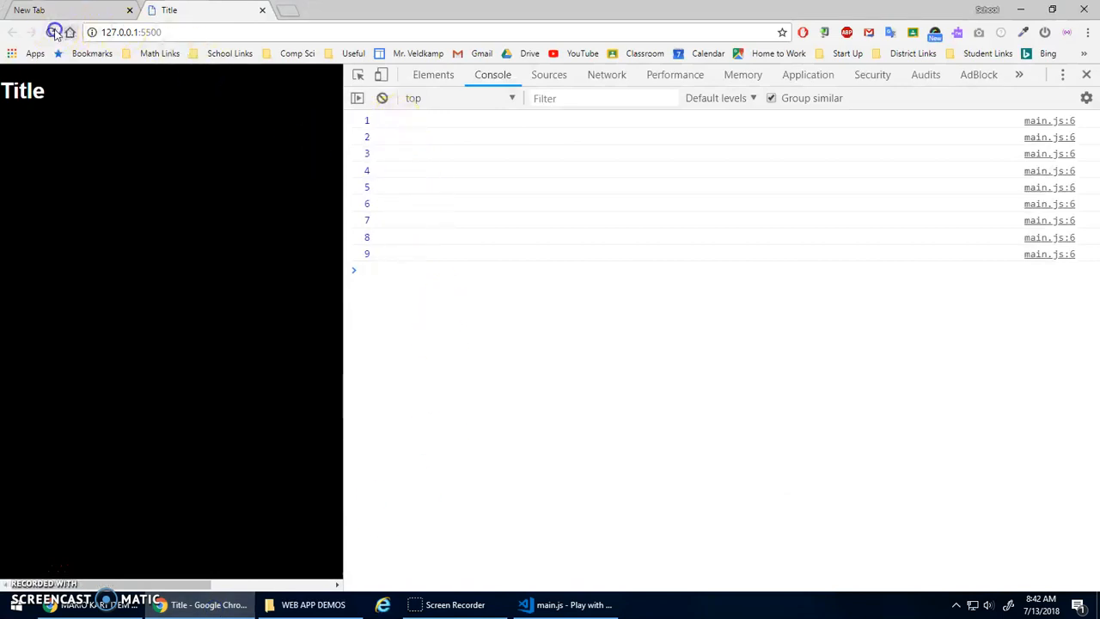
Raise the loop limit to n < 100, save, and verify the console lists 1 through 99
left_click(570, 606)
left_click(415, 147)
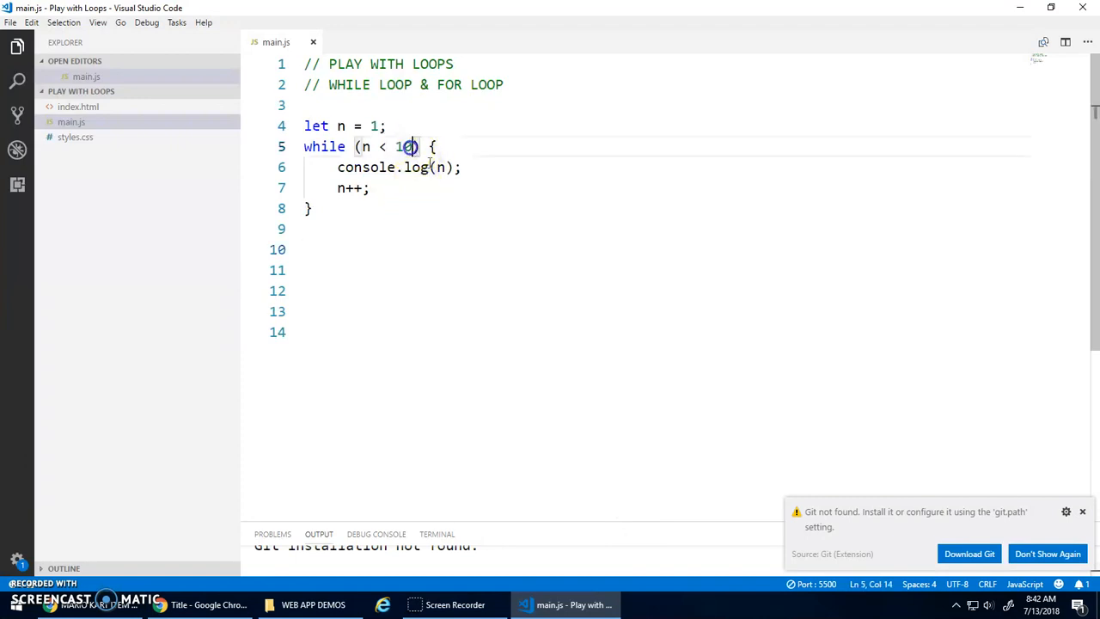
type("0")
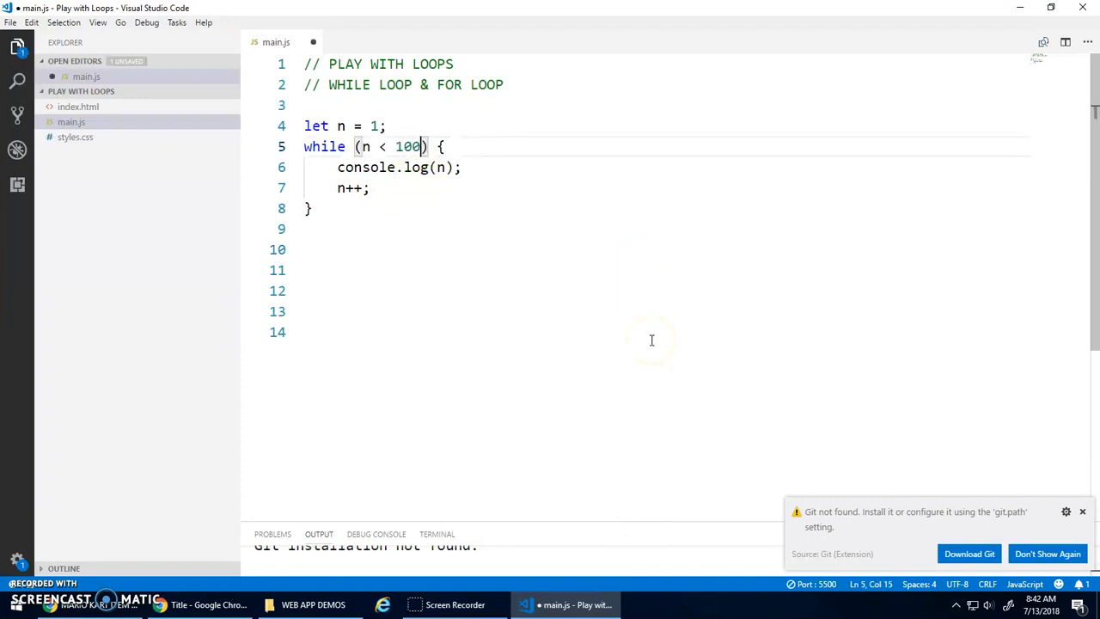
key("ctrl+s")
left_click(213, 605)
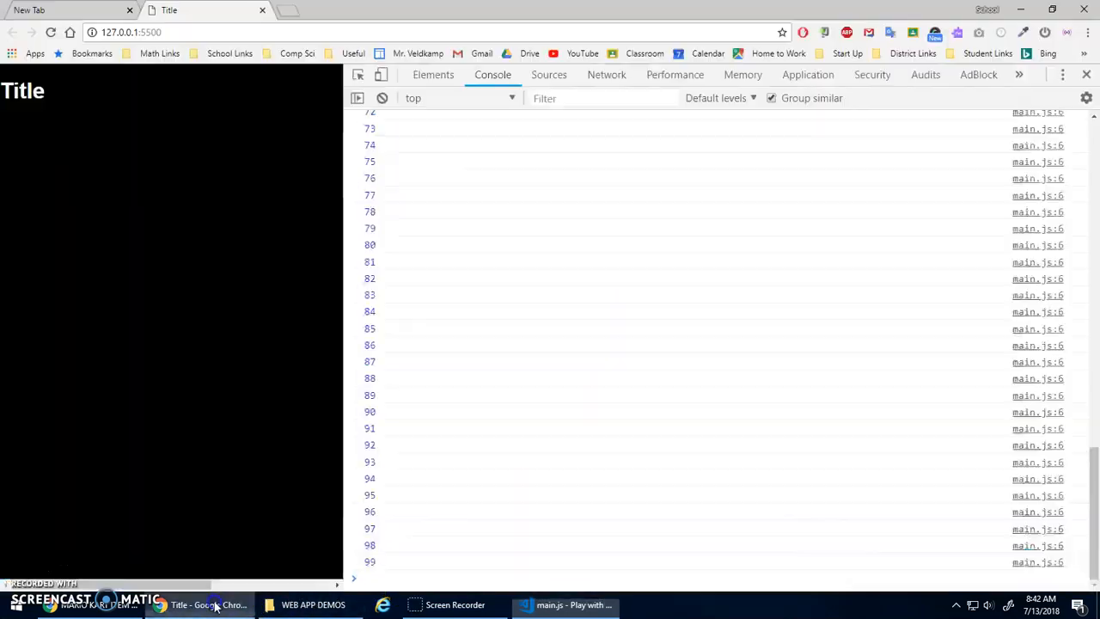
scroll(450, 301, "up", 5)
scroll(450, 302, "up", 4)
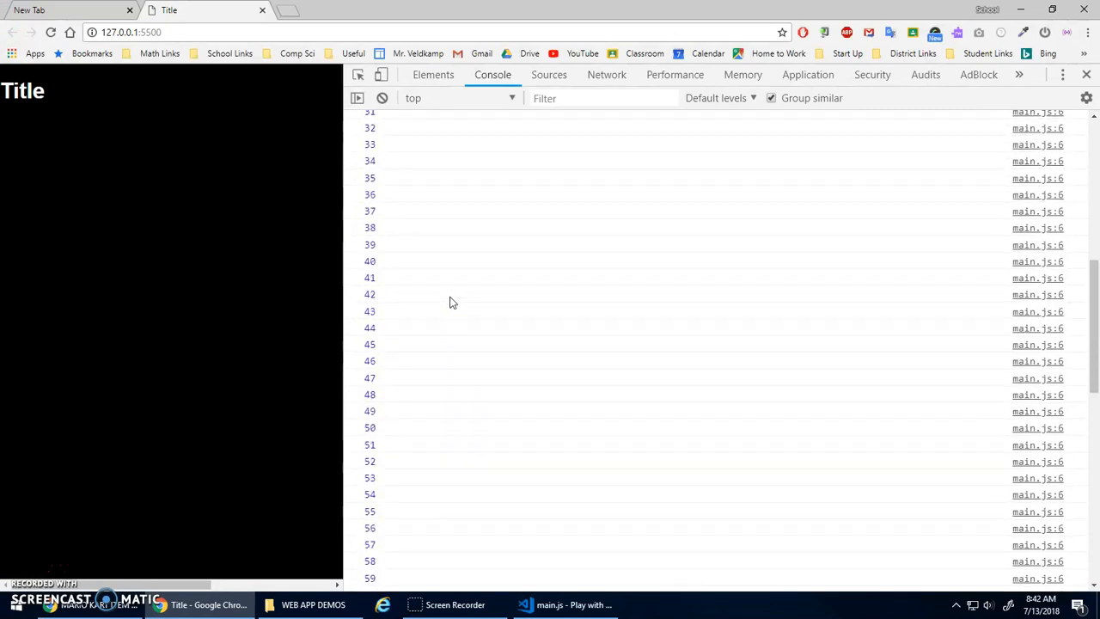
scroll(450, 301, "up", 6)
scroll(450, 302, "down", 10)
scroll(450, 301, "down", 4)
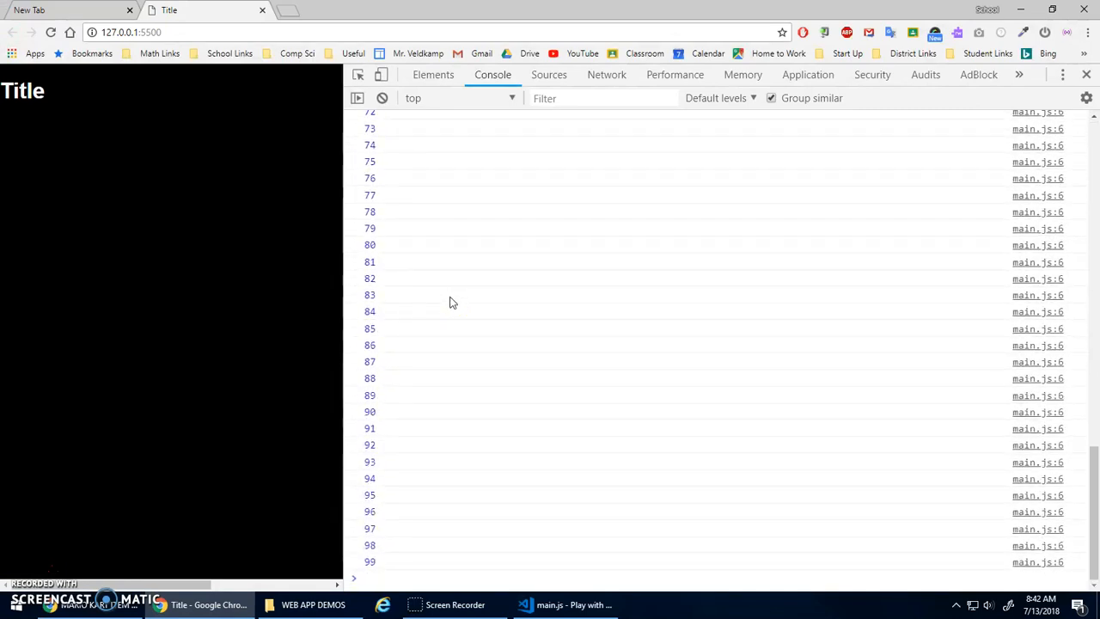
left_click(545, 601)
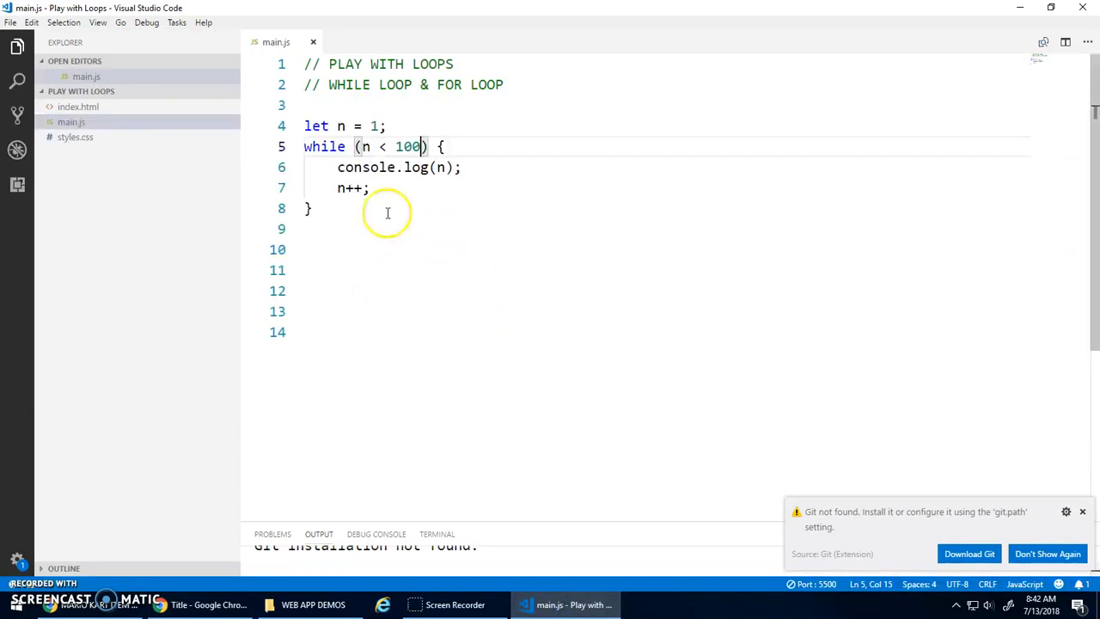
Start n at 0, step by 10 while n < 101, save, and confirm the console logs 0 through 100
left_click(358, 188)
key("BackSpace")
key("BackSpace")
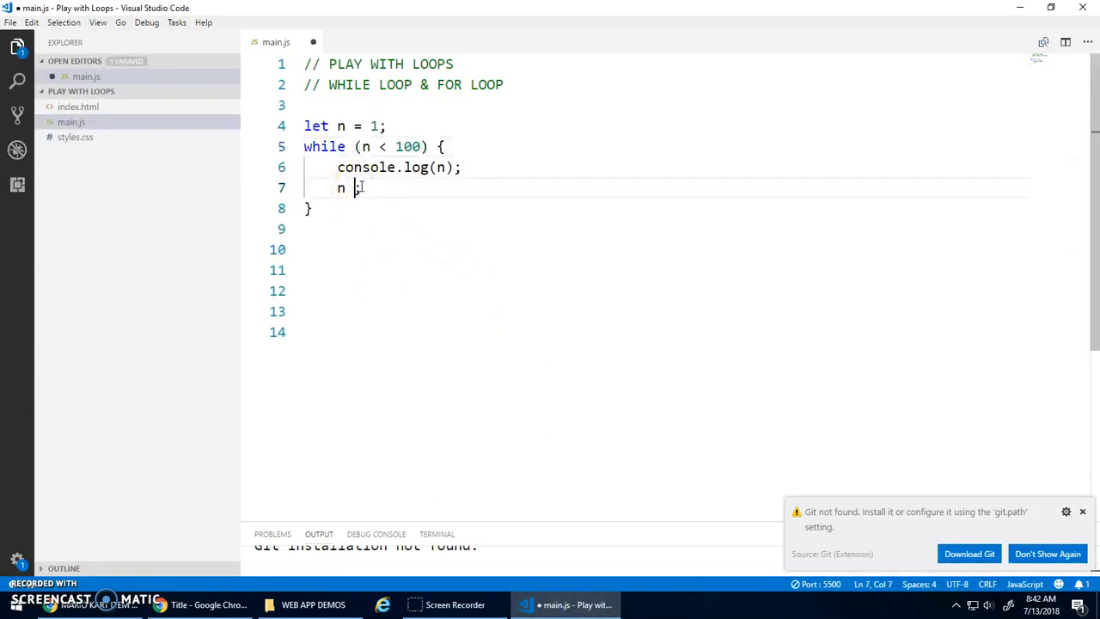
type("+= 10")
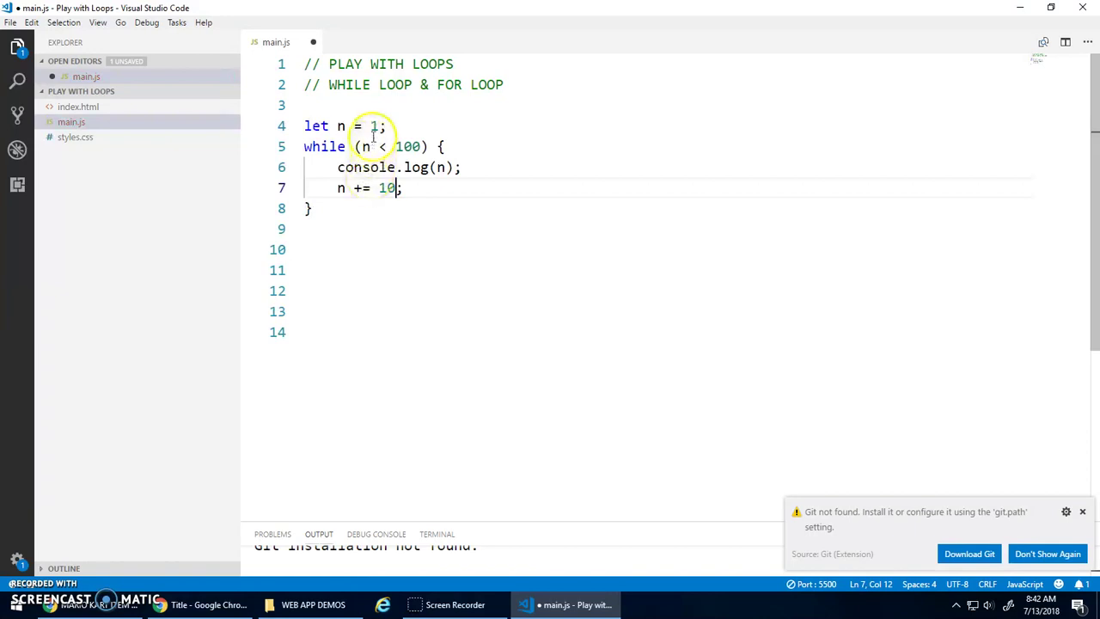
type("1")
left_click(370, 126)
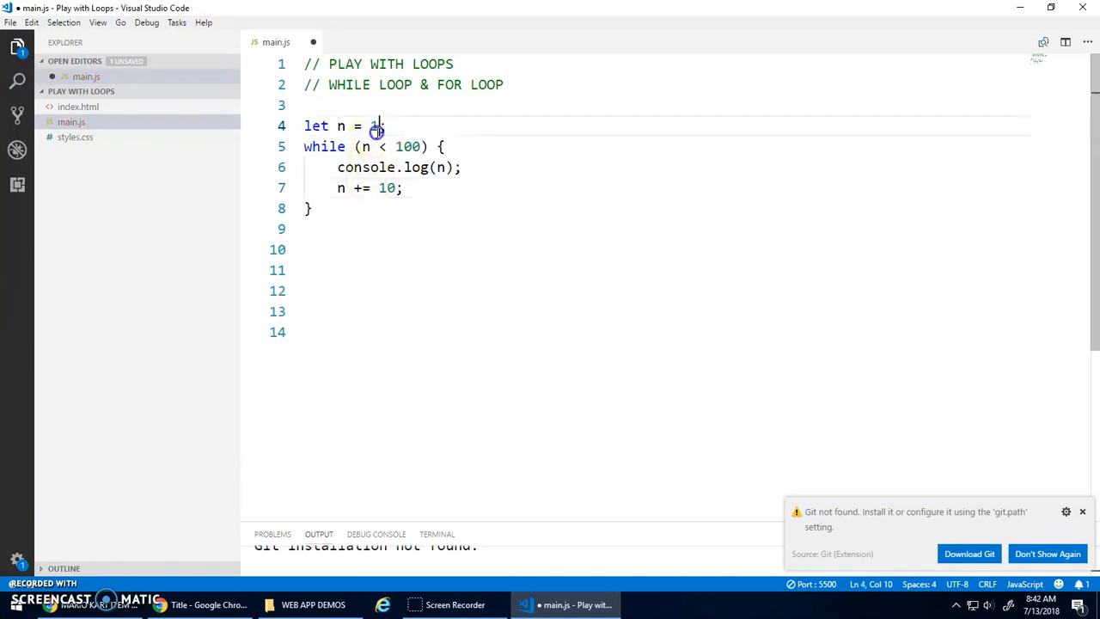
type("0")
key("Right")
key("Down")
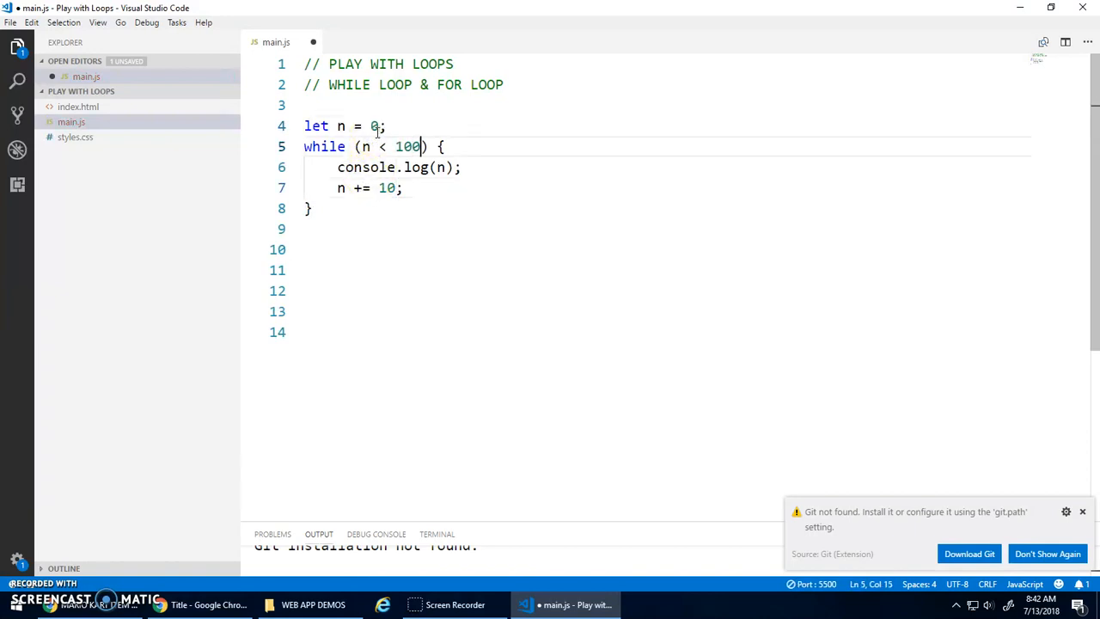
key("BackSpace")
type("1")
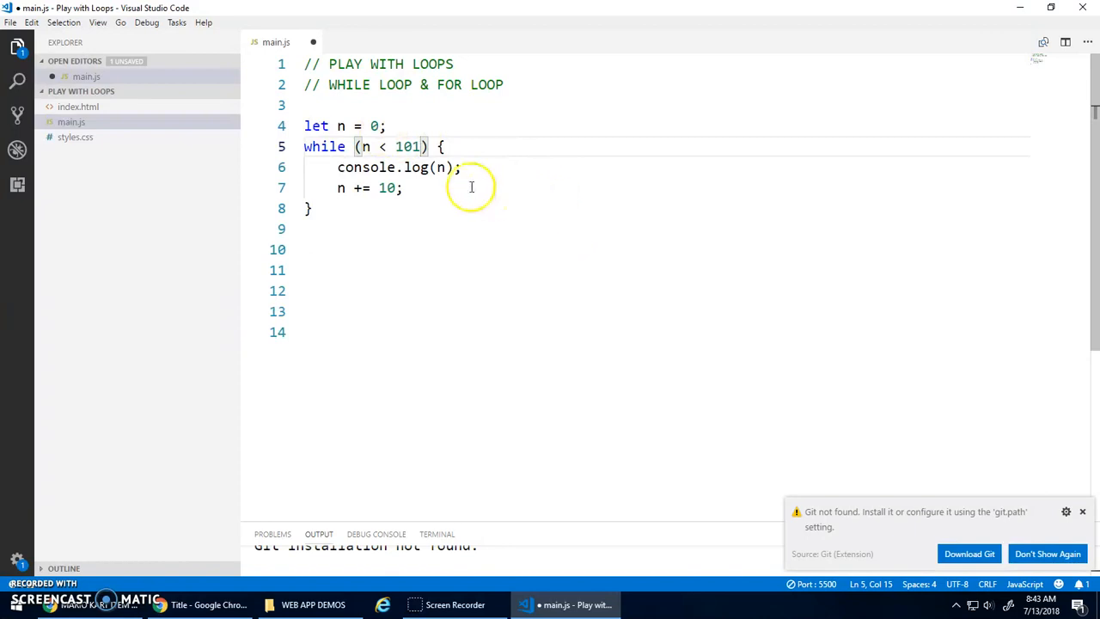
key("ctrl+s")
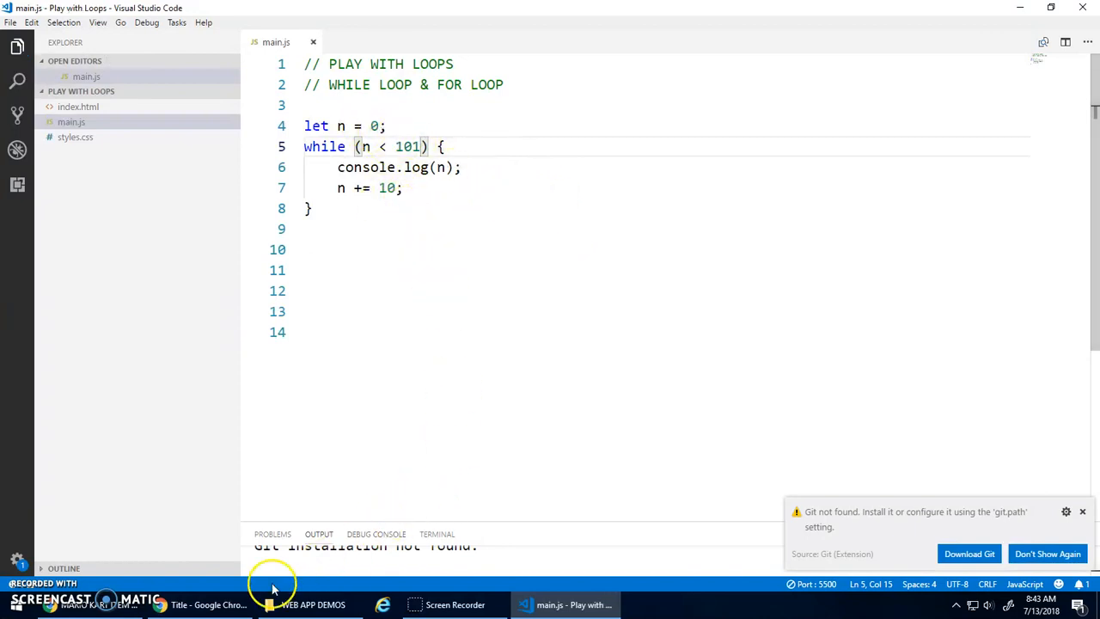
left_click(214, 604)
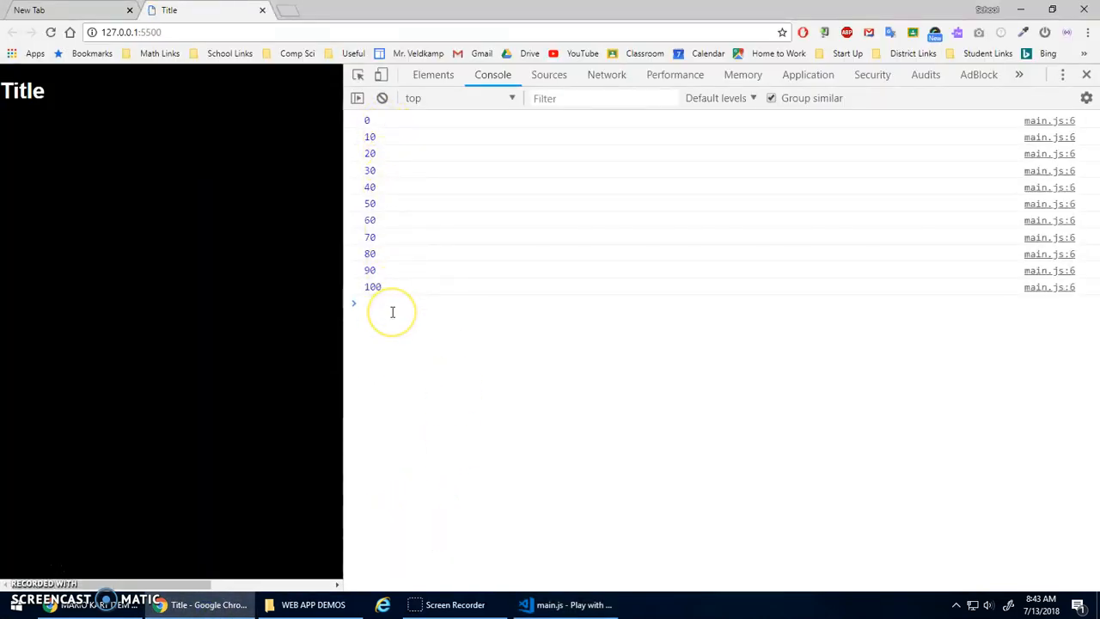
left_click(567, 604)
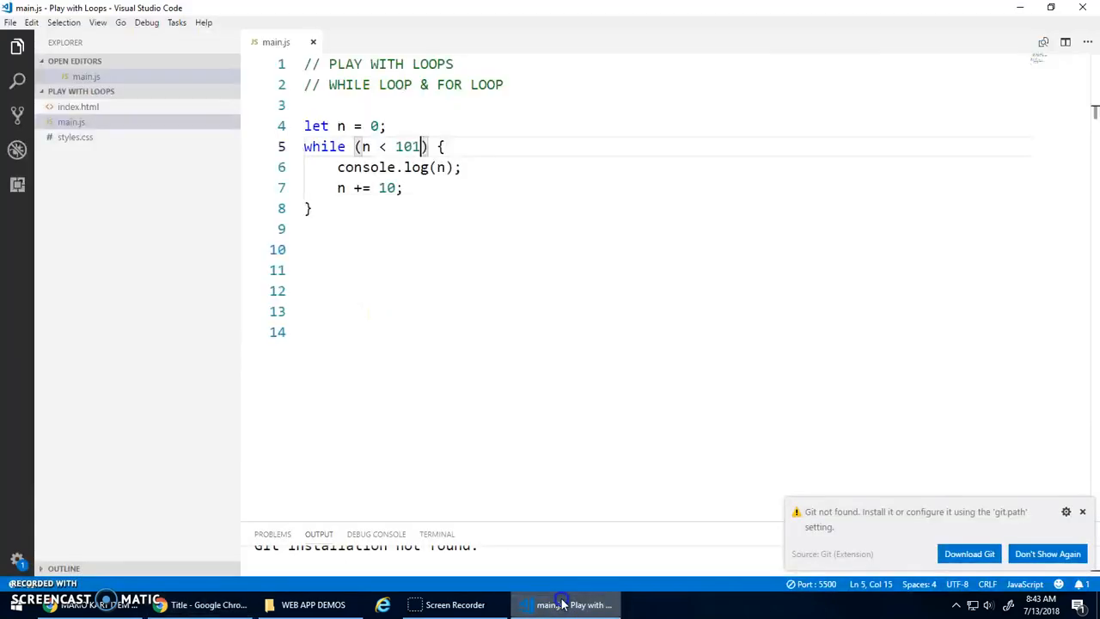
left_click(391, 125)
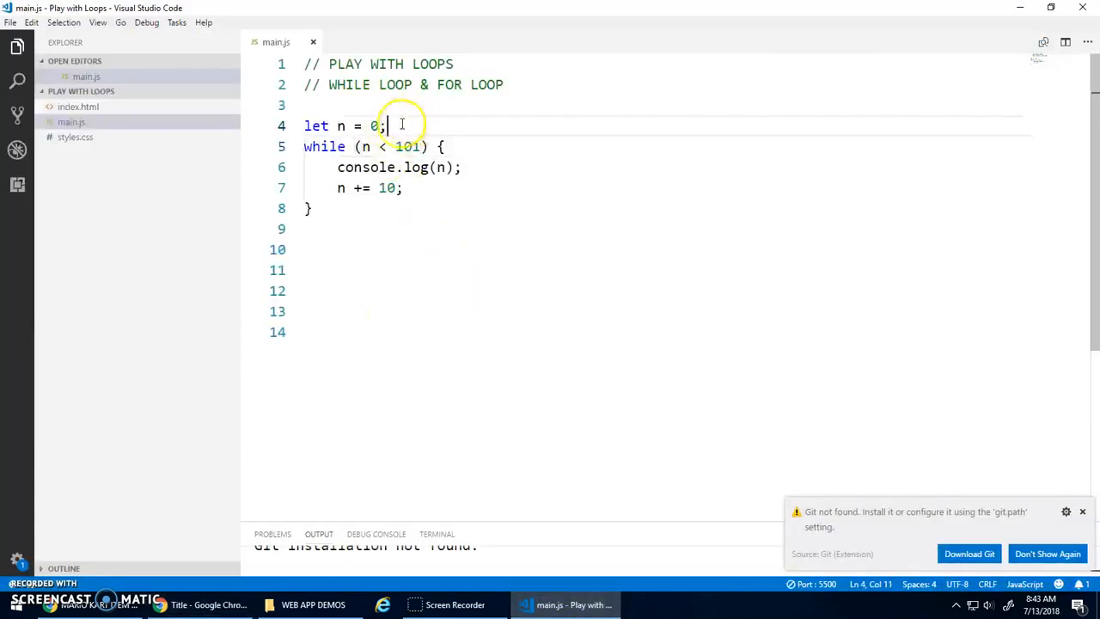
left_click_drag(392, 125, 305, 127)
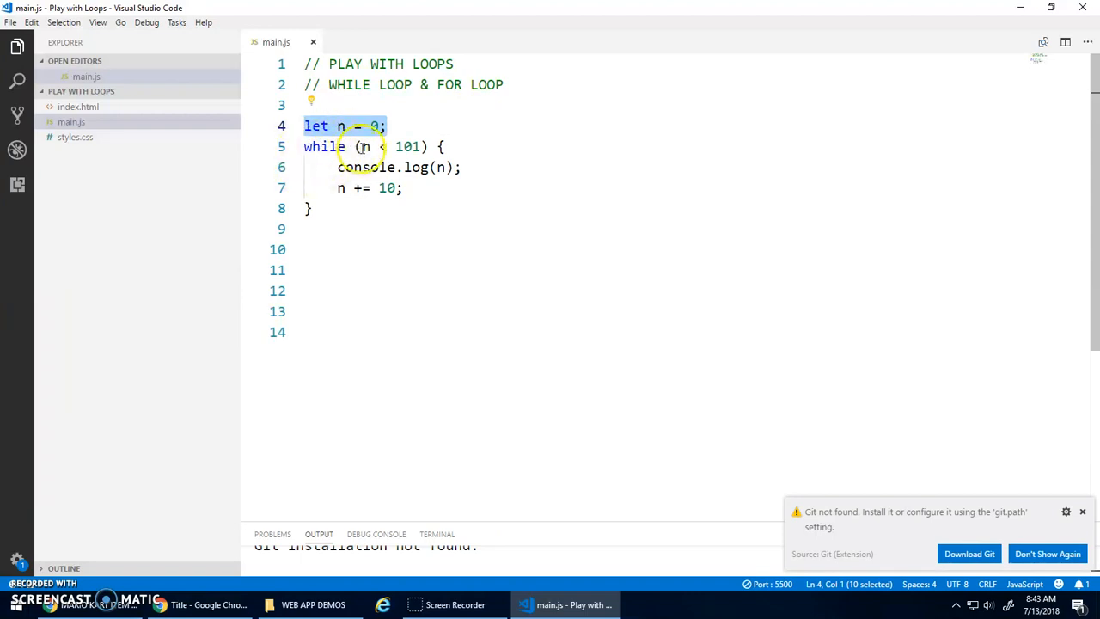
left_click_drag(362, 146, 422, 146)
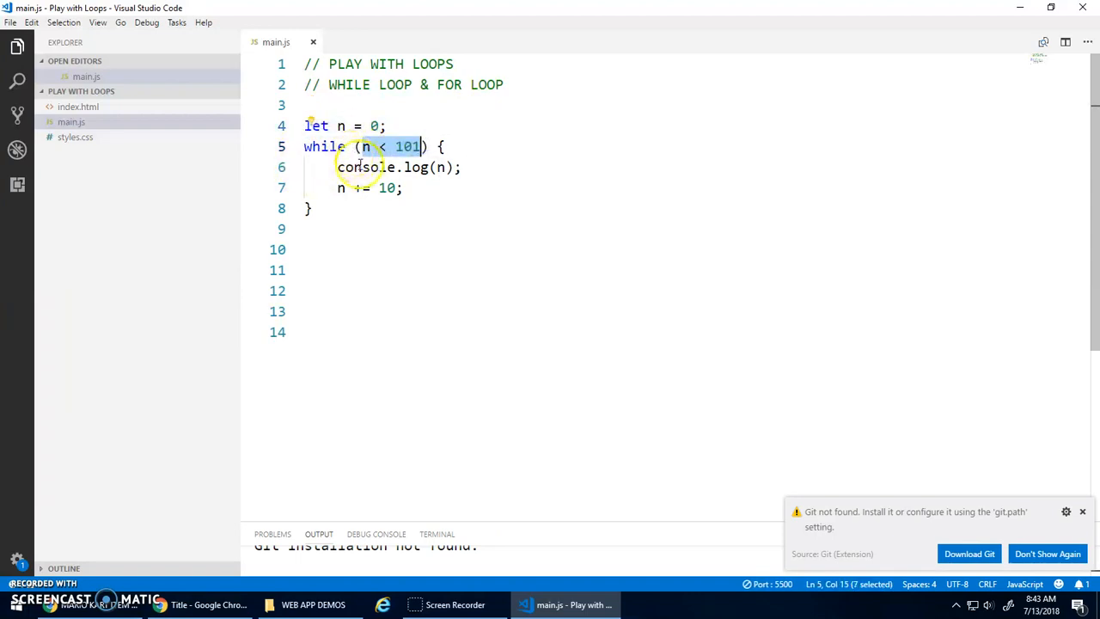
left_click(330, 169)
left_click_drag(331, 170, 466, 167)
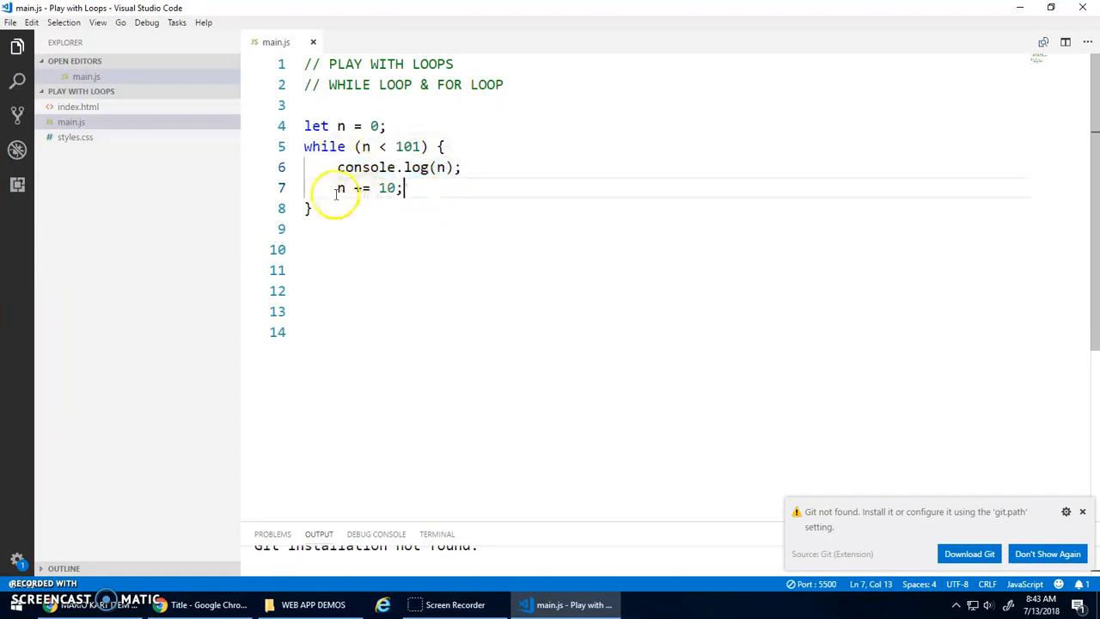
left_click_drag(335, 189, 414, 188)
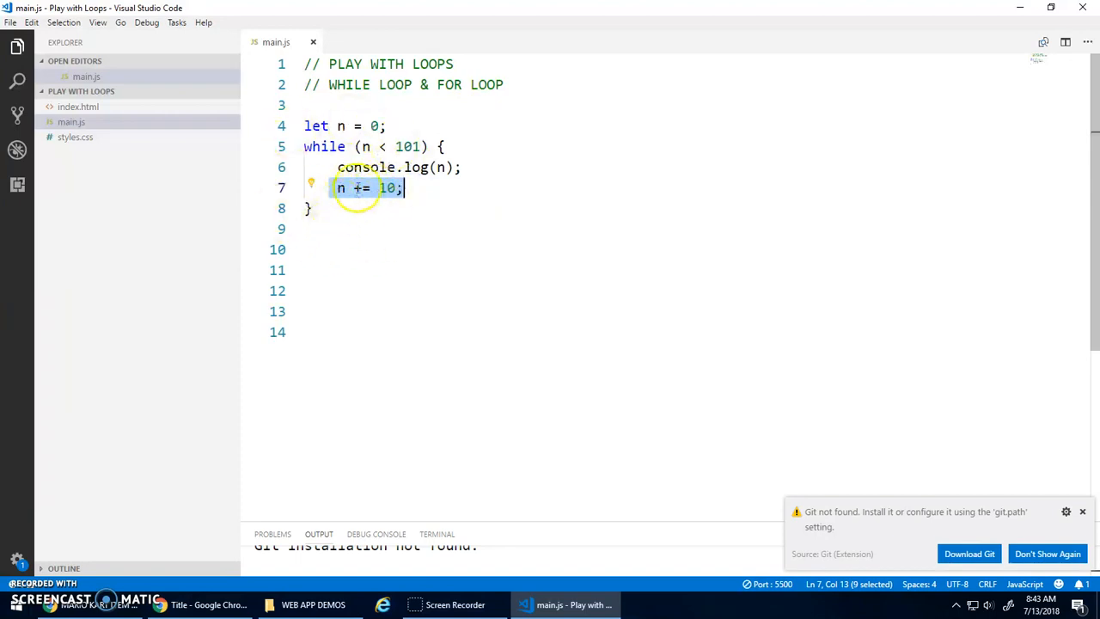
left_click(411, 187)
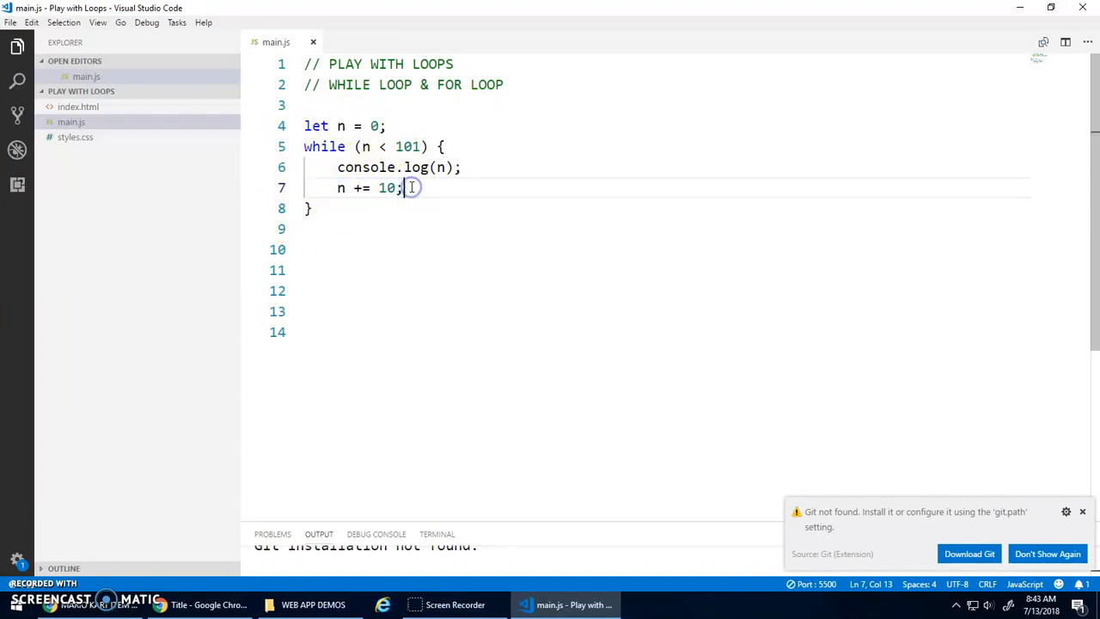
key("Home")
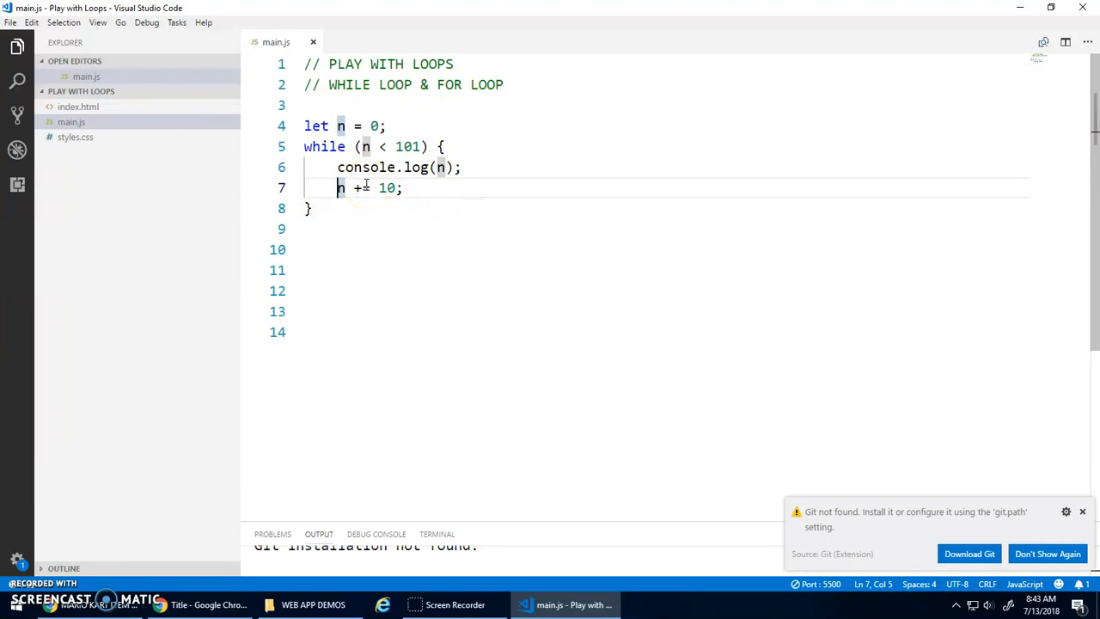
left_click(366, 208)
left_click(378, 233)
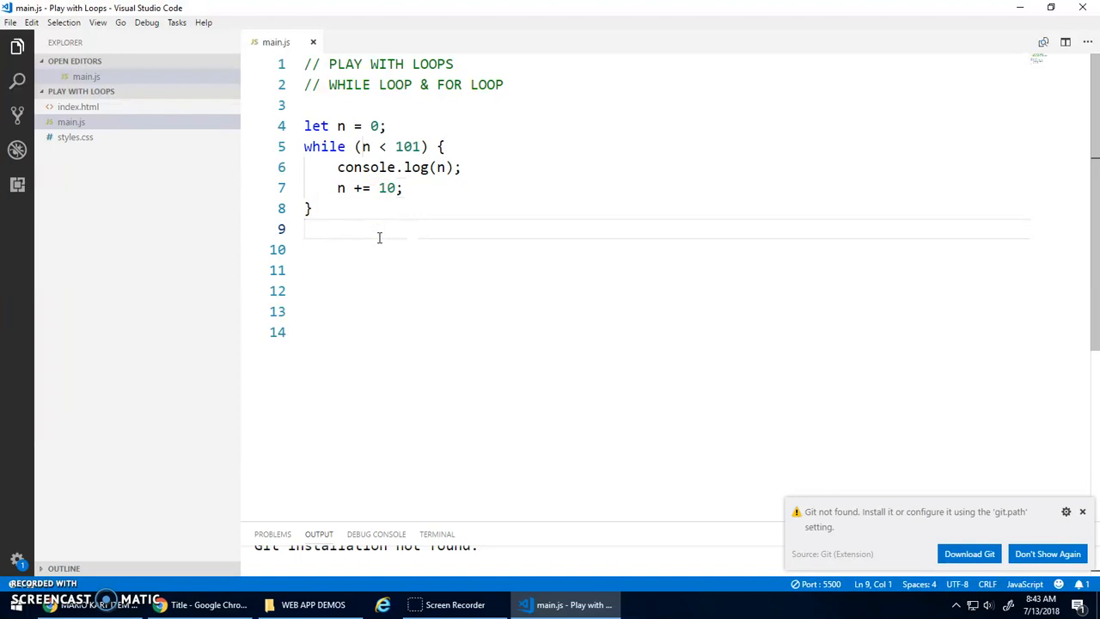
Edit the loop to n = 1, n < 11 with n++, save, and check the console
key("Return")
key("Up")
key("Up")
key("Up")
key("Up")
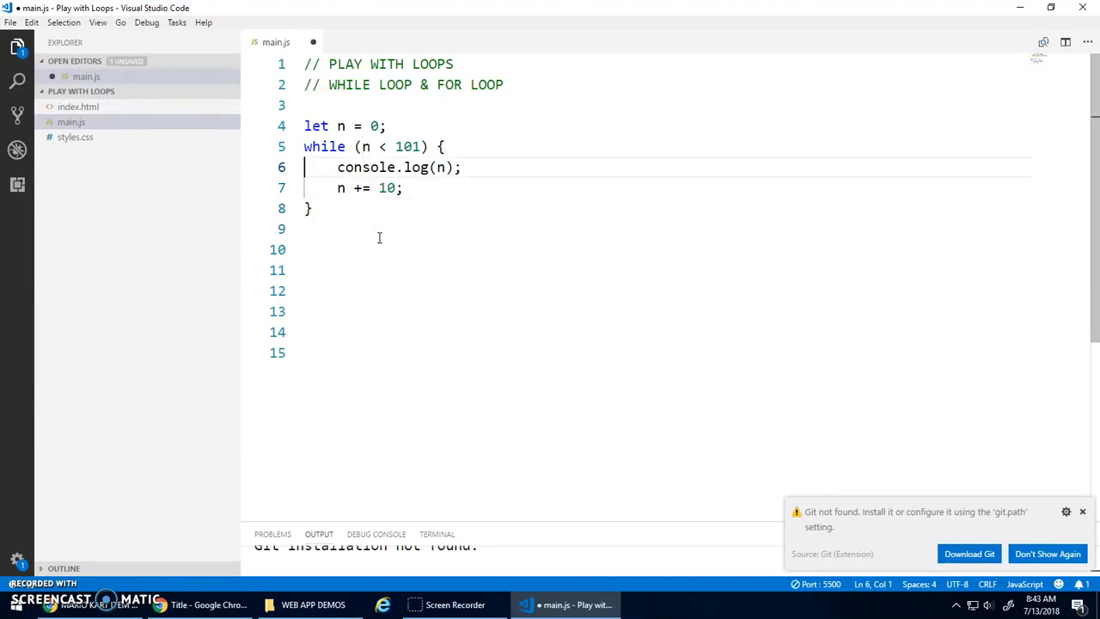
key("Up")
key("Up")
key("Right")
key("Right")
key("Right")
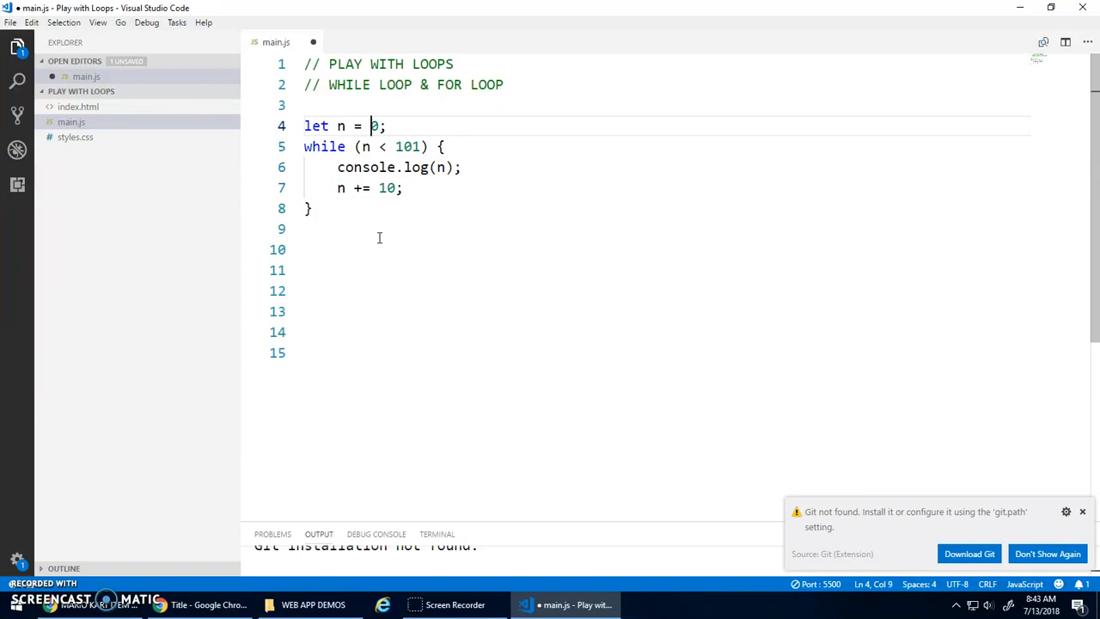
type("1")
key("Down")
key("Down")
key("Down")
key("Right")
key("Right")
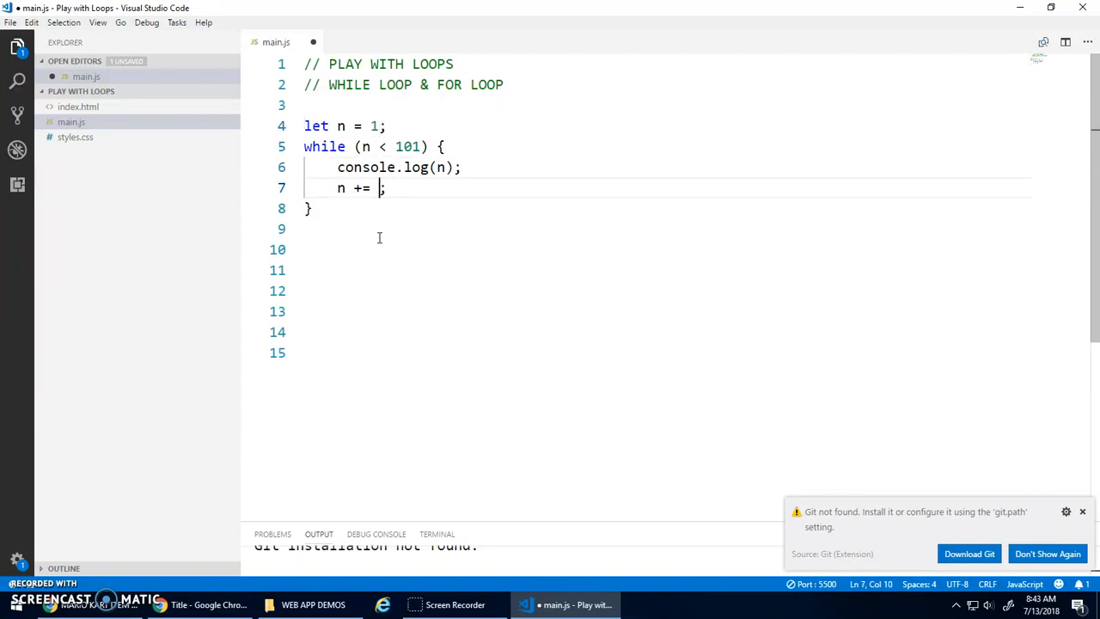
key("BackSpace")
key("BackSpace")
key("BackSpace")
key("Up")
key("Up")
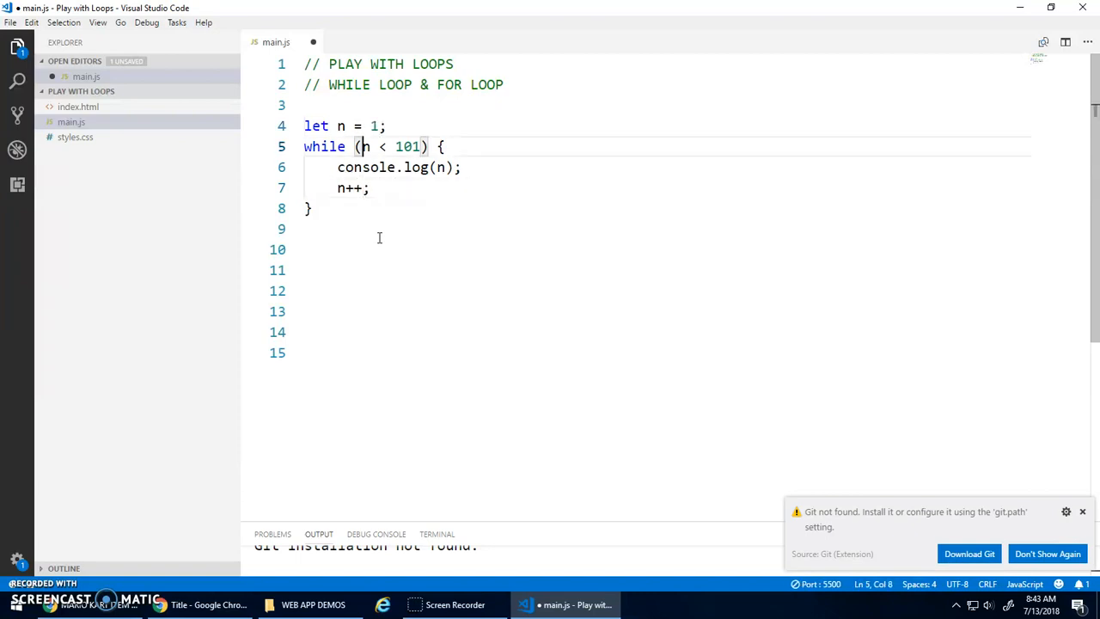
key("Right")
key("Right")
key("Right")
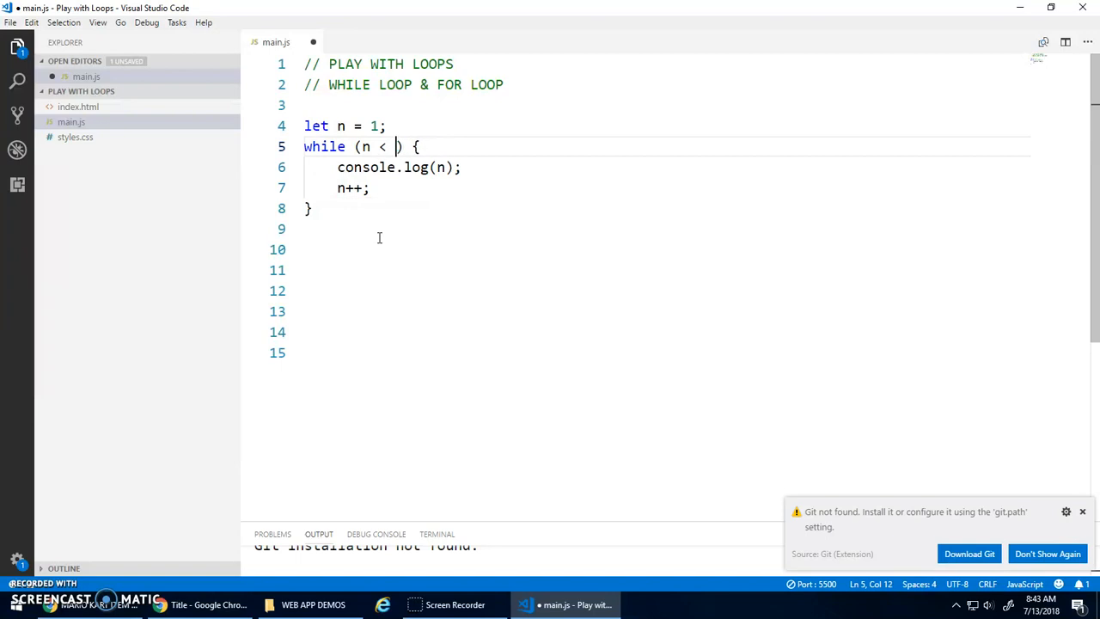
key("Down")
key("Down")
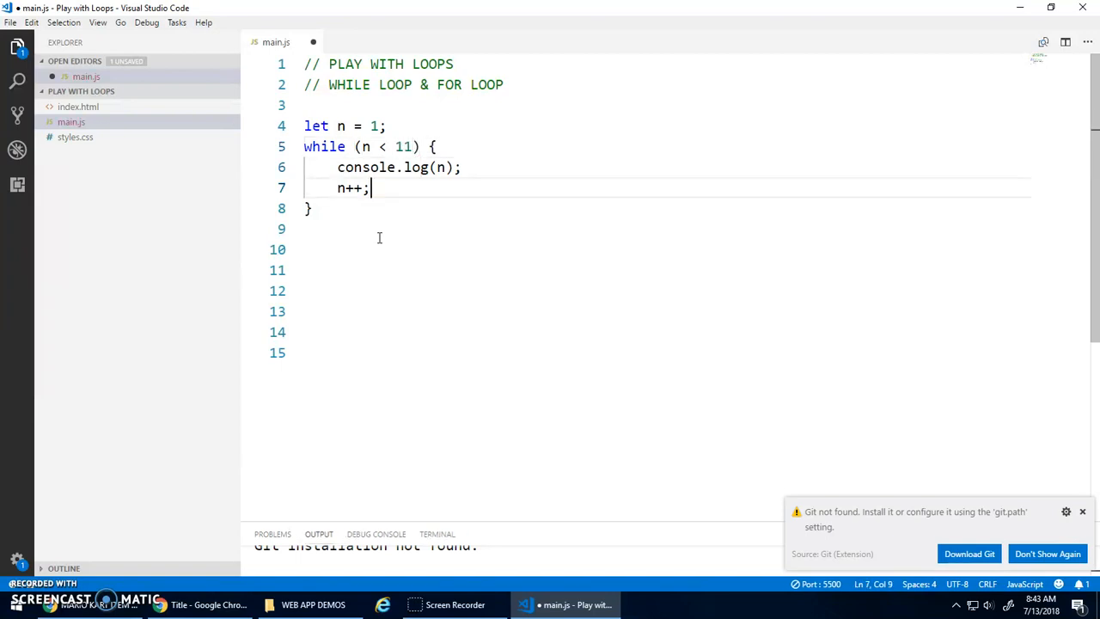
key("ctrl+s")
left_click(207, 604)
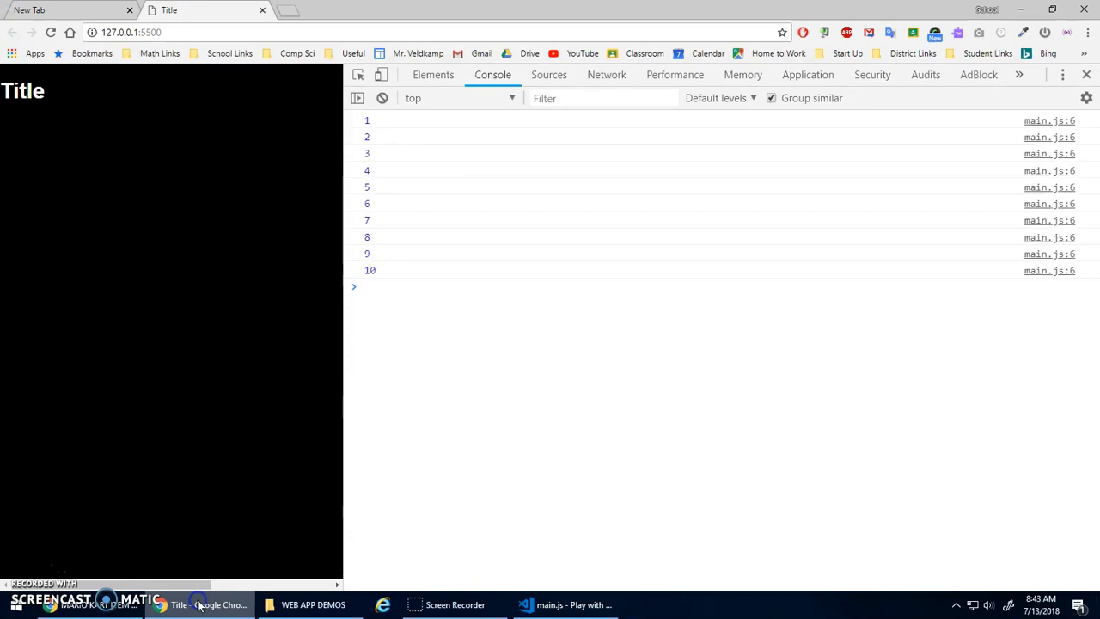
left_click(564, 604)
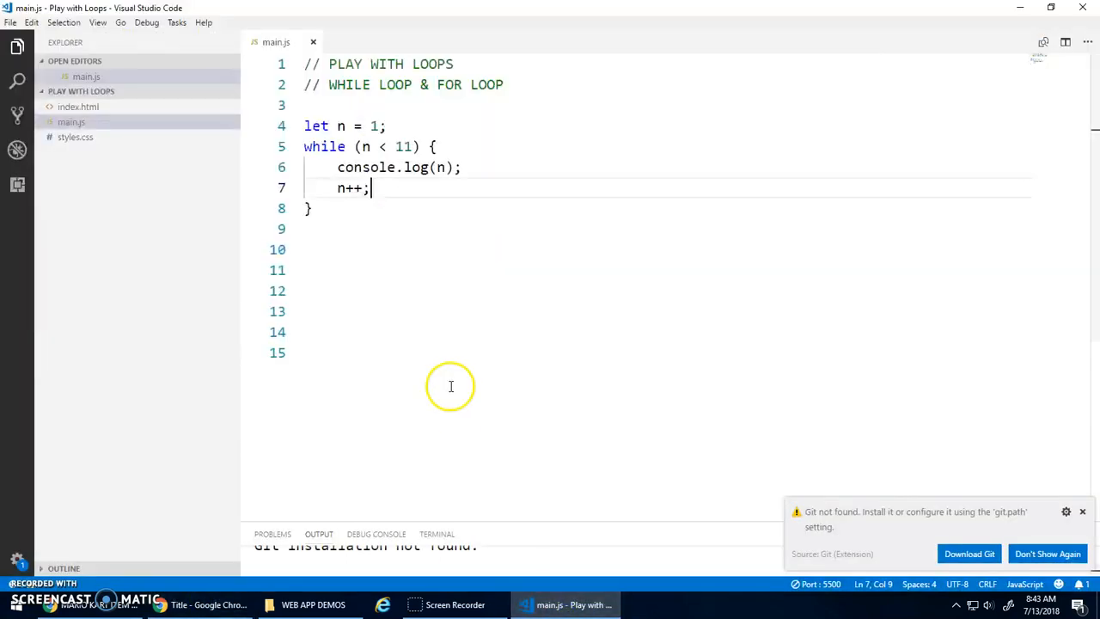
Change to n = 0 and n < 10, save, and confirm the console shows 0 through 9
left_click(381, 126)
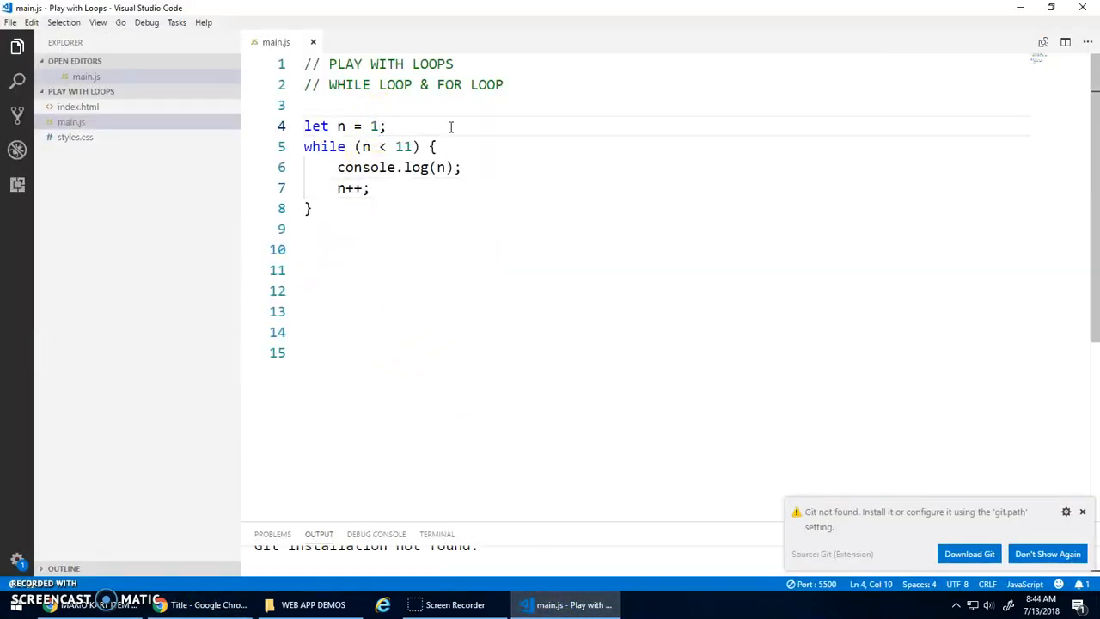
key("BackSpace")
type("0")
key("Down")
key("Right")
key("Right")
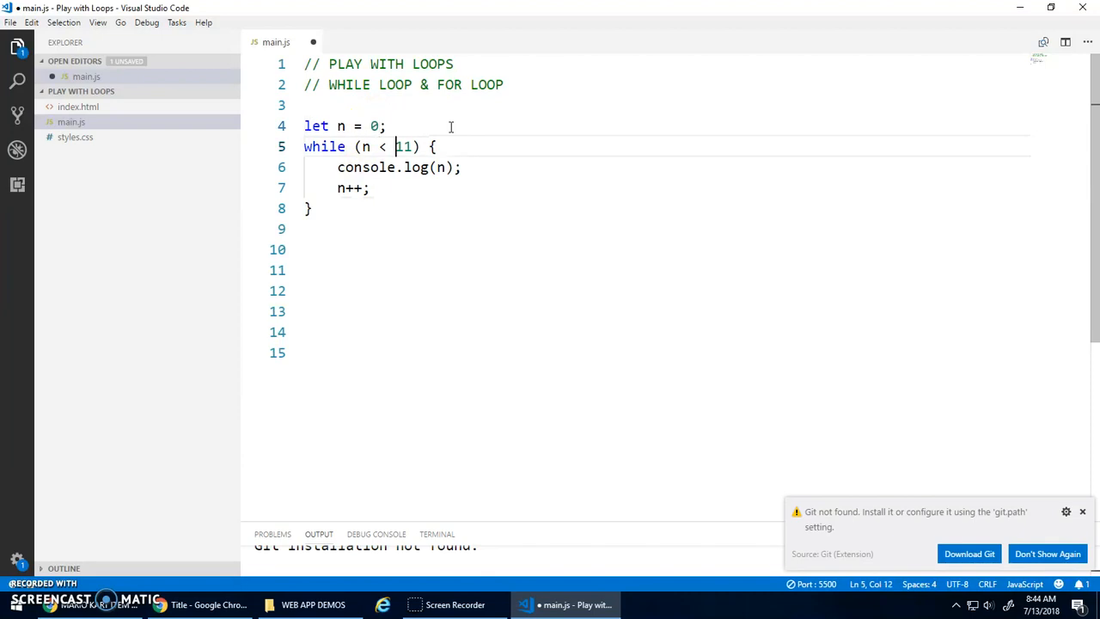
key("Right")
key("Right")
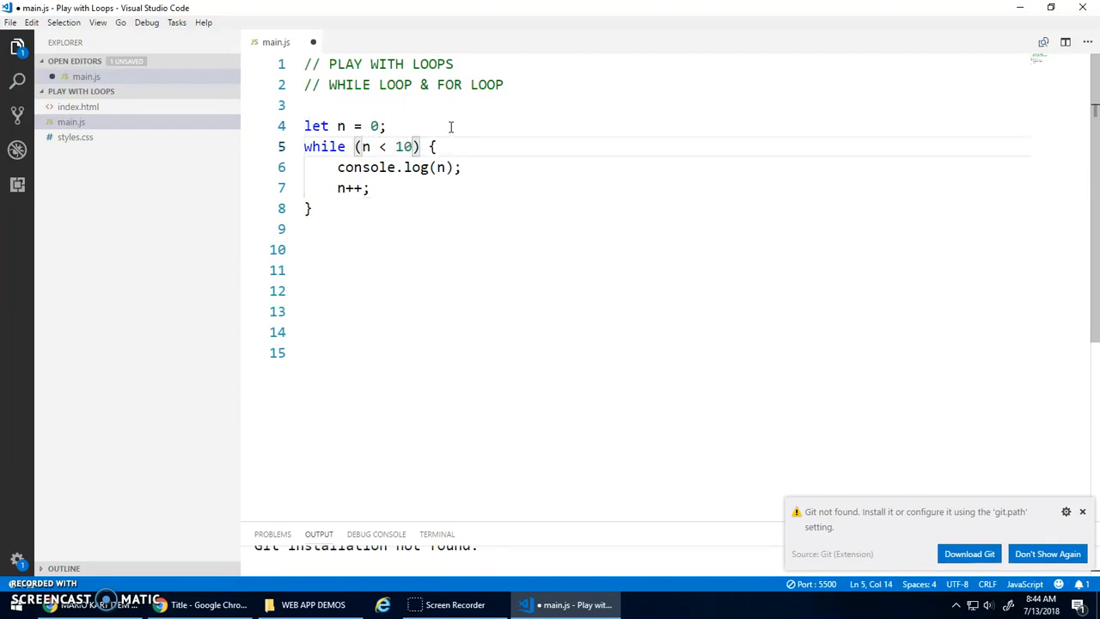
key("ctrl+s")
left_click(198, 604)
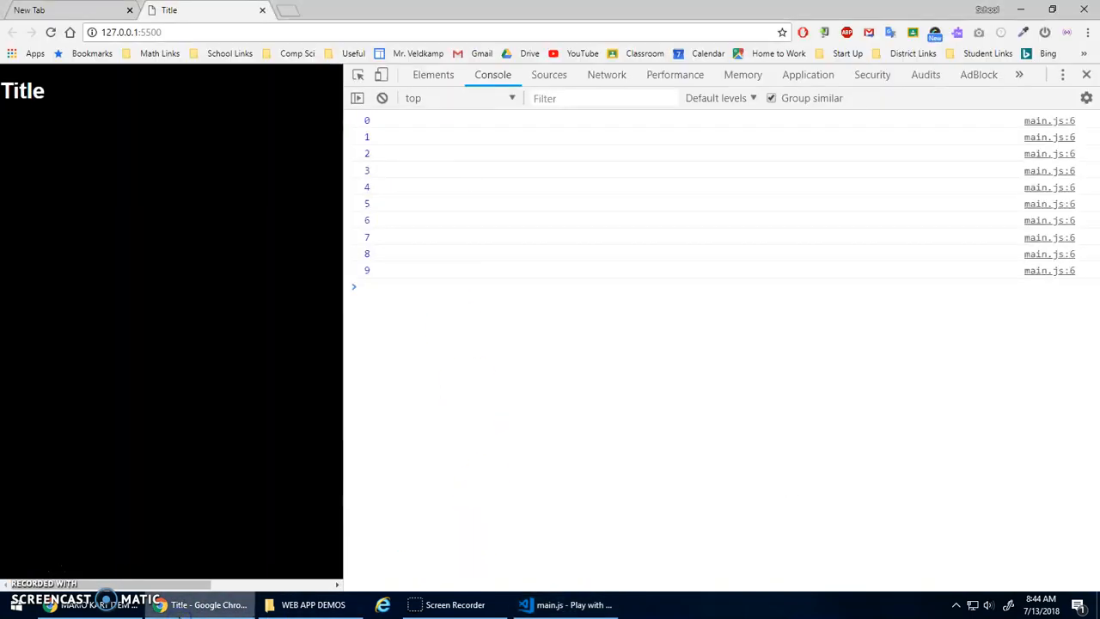
left_click(528, 604)
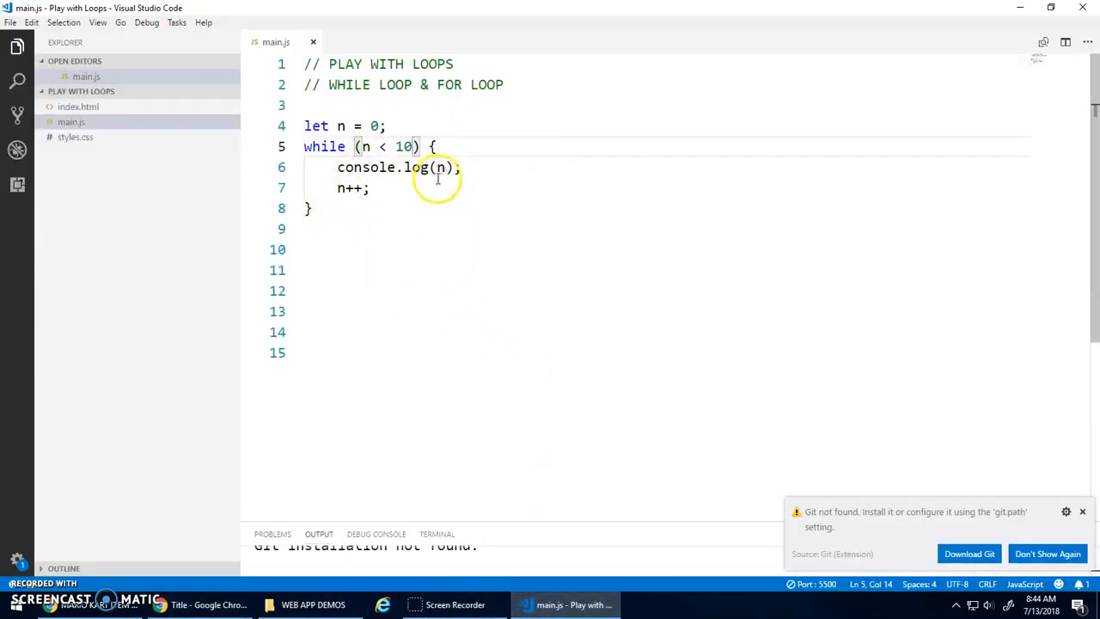
Replace the logged n with the message "I will not chew gum in class!"
left_click(436, 178)
double_click(440, 167)
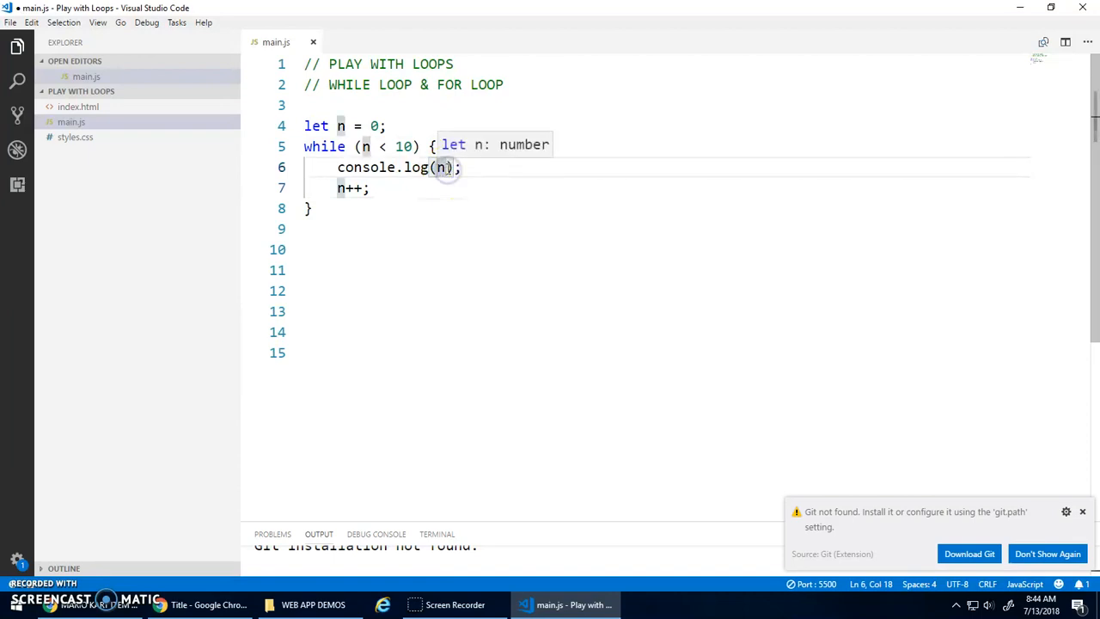
key("BackSpace")
type("\"I will not chew gum in class!\"")
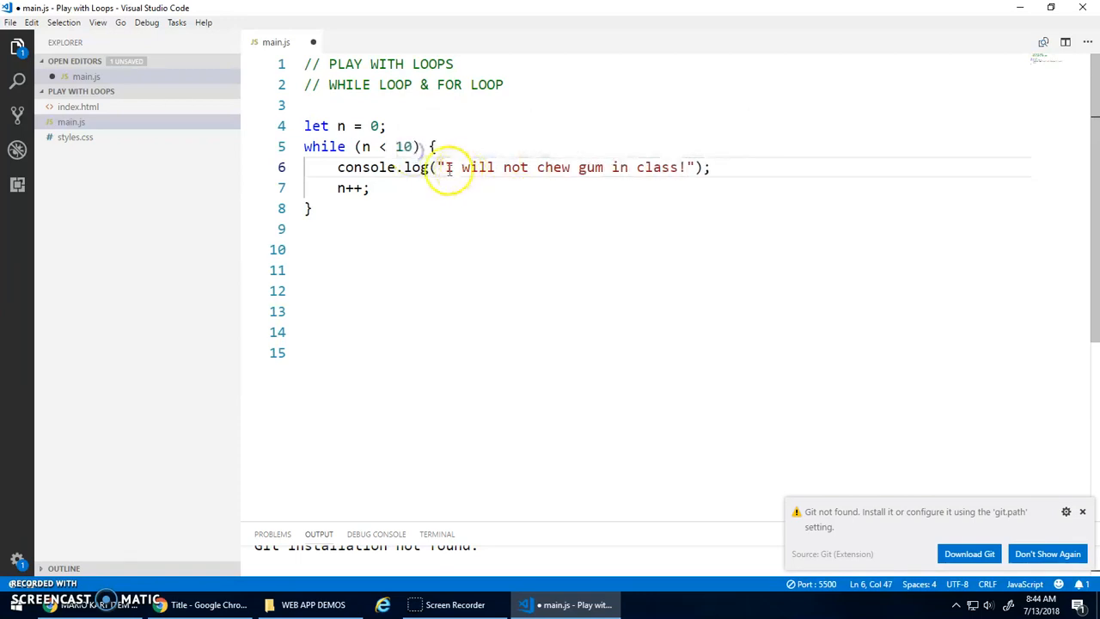
Raise the loop limit to n < 1000 and view the message repeated 1000 times in the console
left_click(412, 147)
type("00")
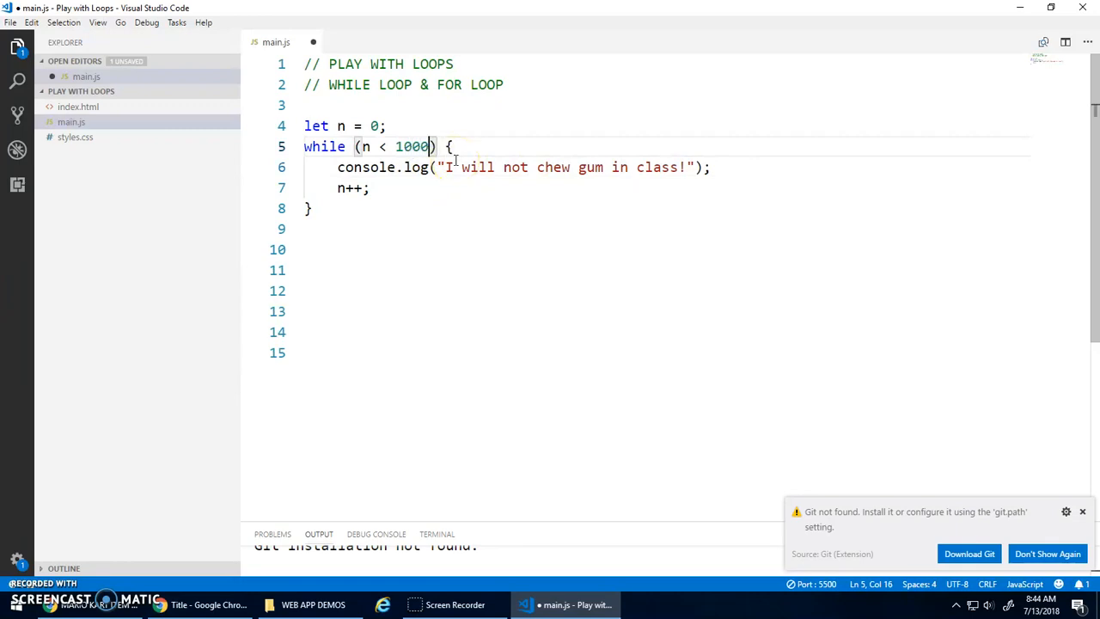
key("Up")
key("Up")
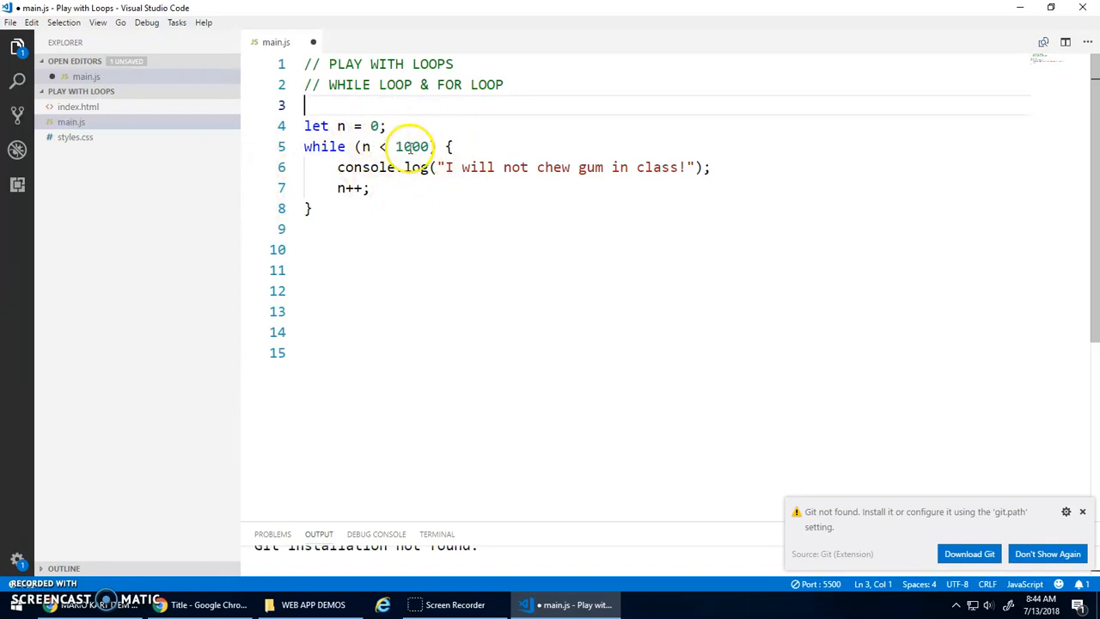
left_click(490, 189)
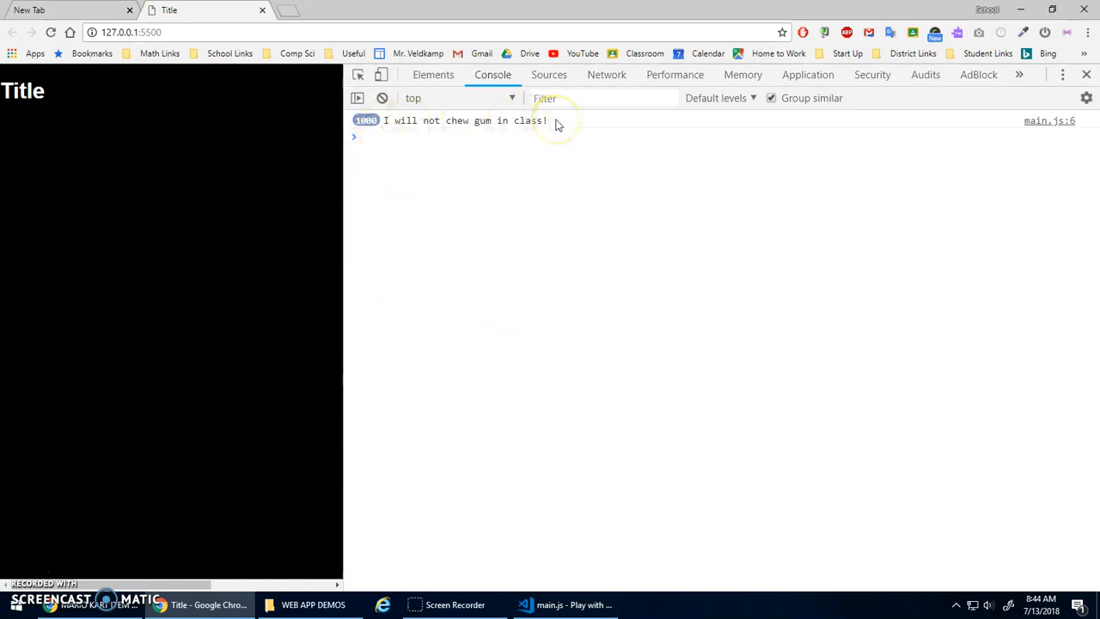
left_click(370, 135)
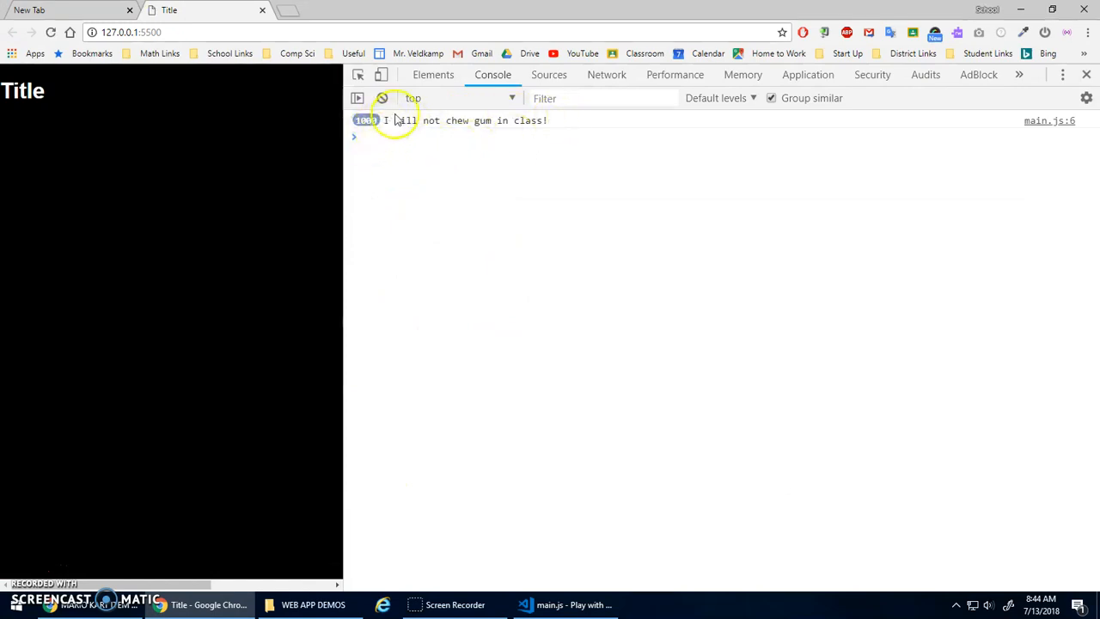
left_click(409, 347)
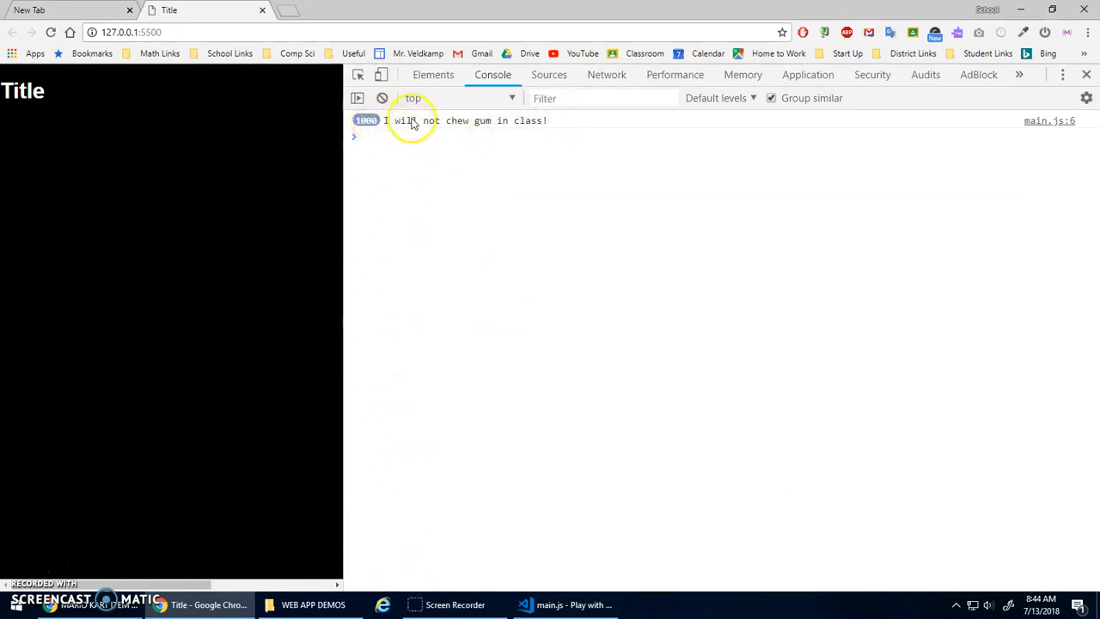
Change line 6 to console.log(n + "- I will not chew gum in class!")
left_click(554, 604)
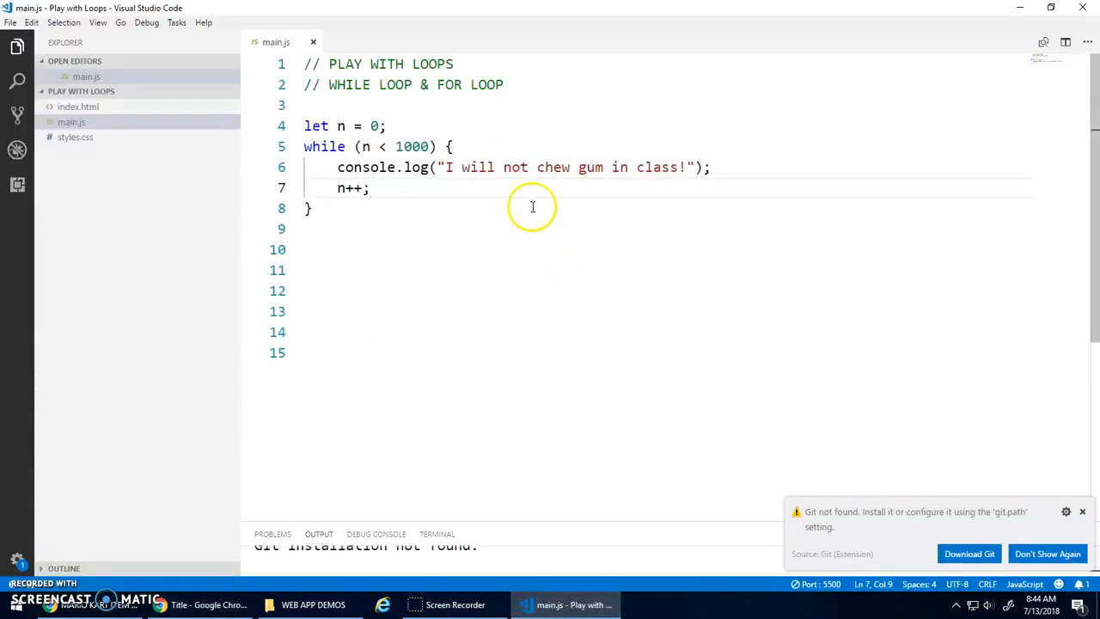
left_click(687, 169)
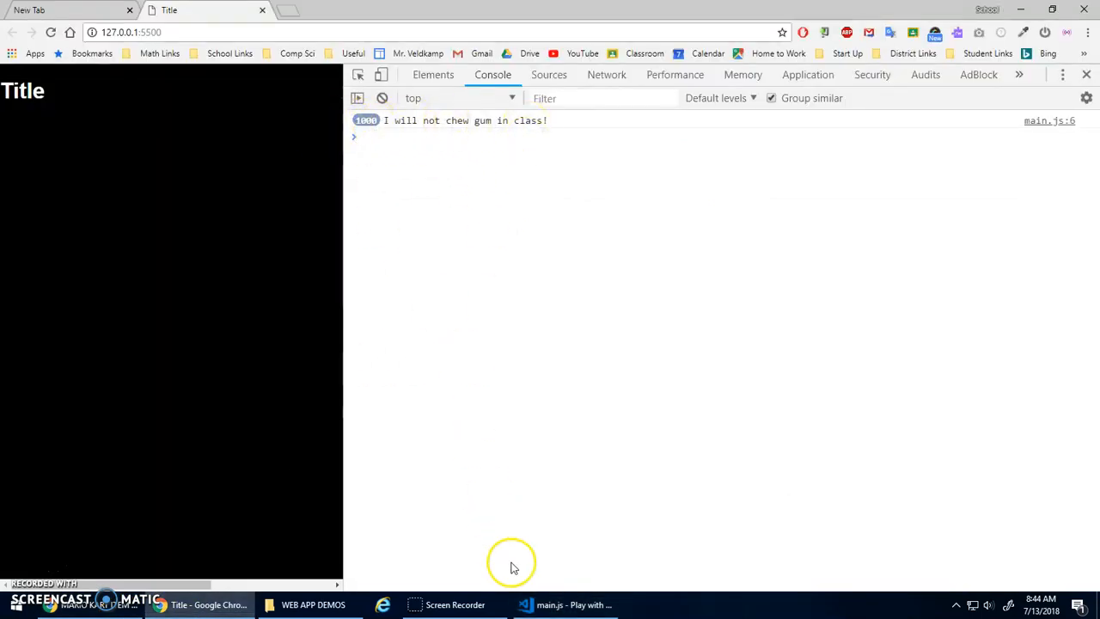
left_click(584, 602)
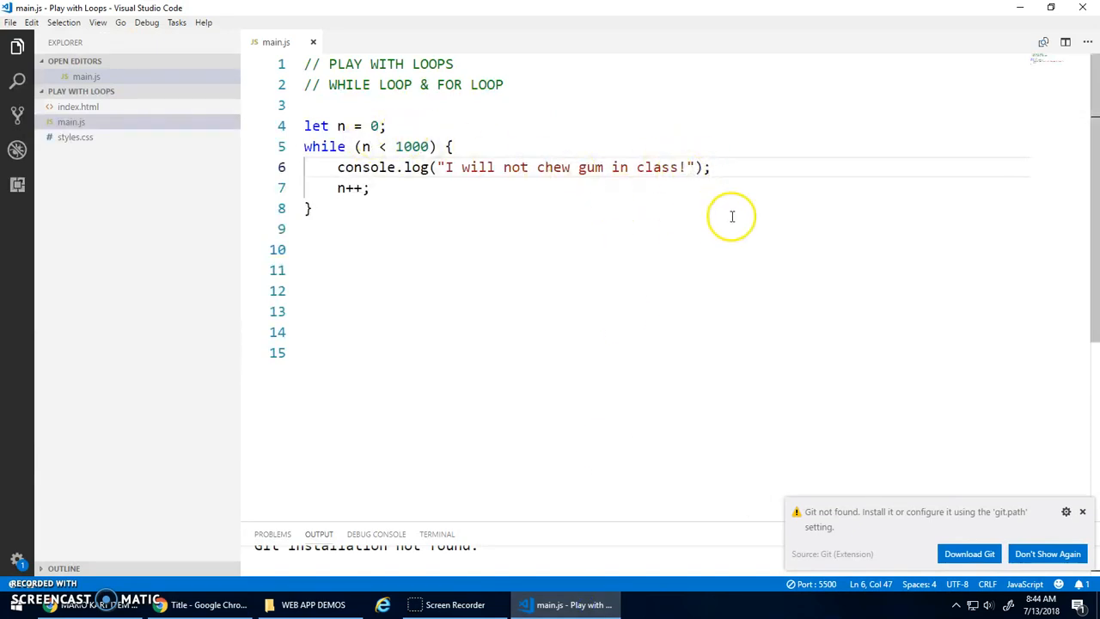
key("Home")
key("Right")
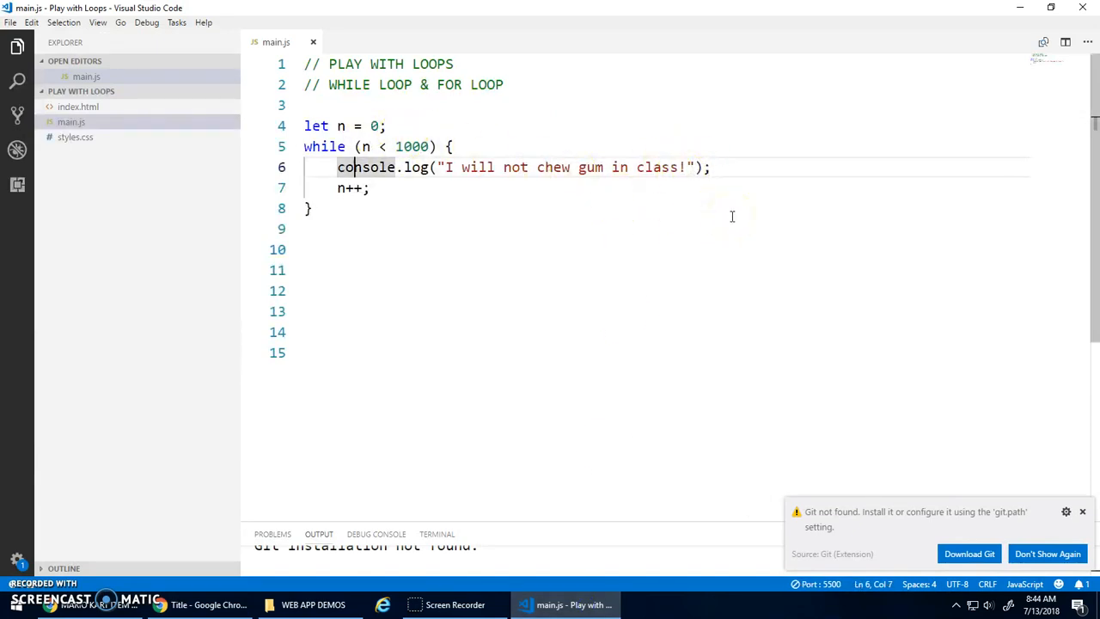
key("Right")
key("Right")
key("Right")
type("n + \"")
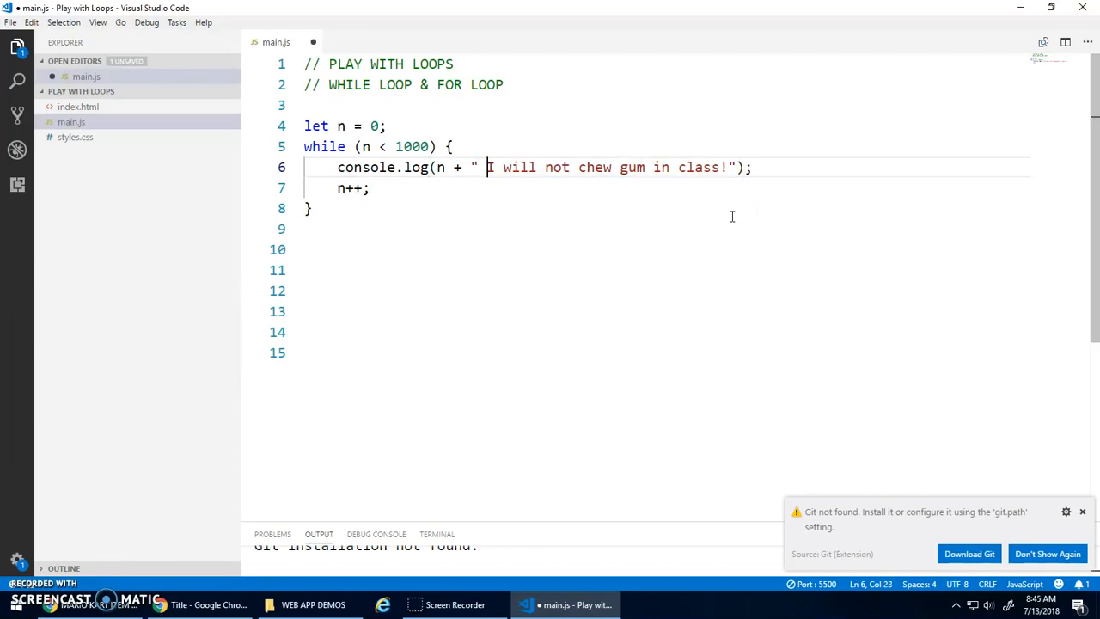
type(" -")
key("Left")
key("Left")
key("BackSpace")
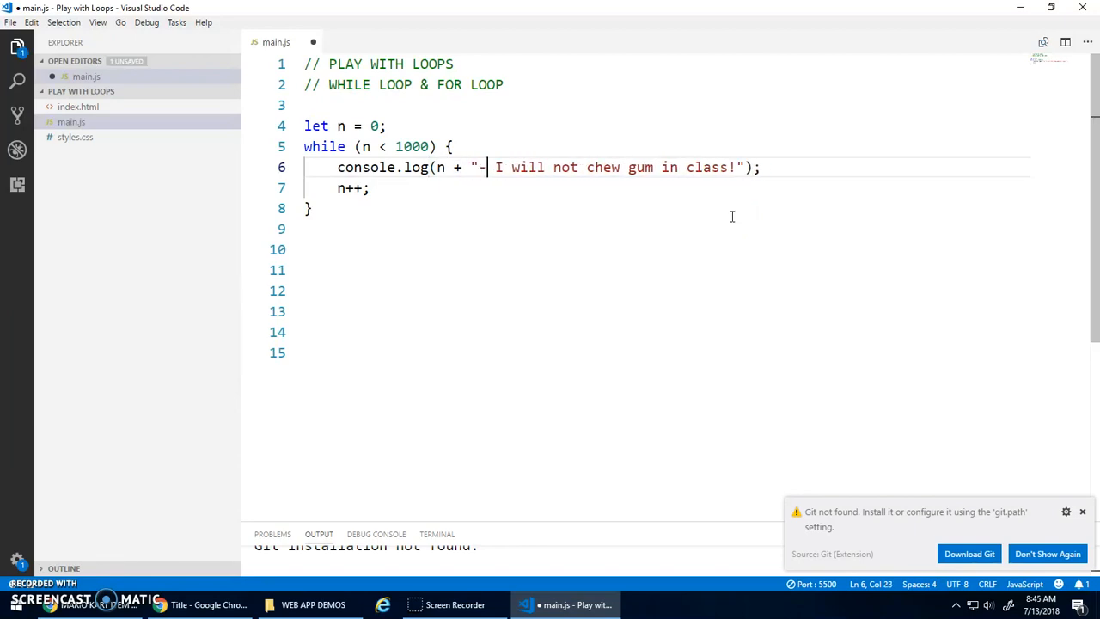
Save and review the console numbering each message 0 to 999, then return to the editor
key("ctrl+s")
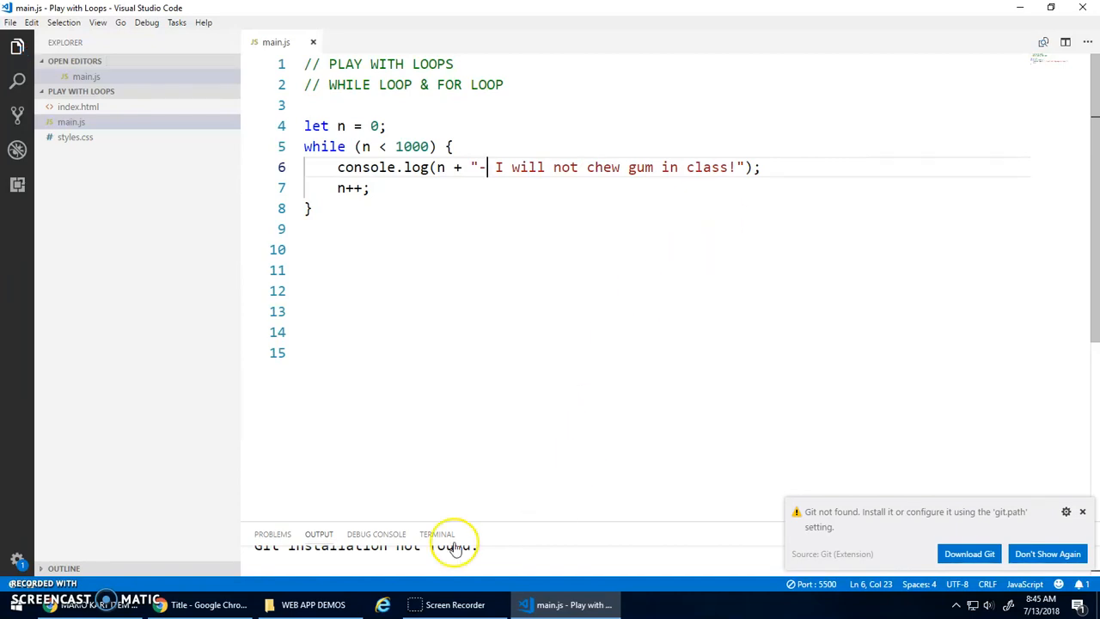
left_click(215, 604)
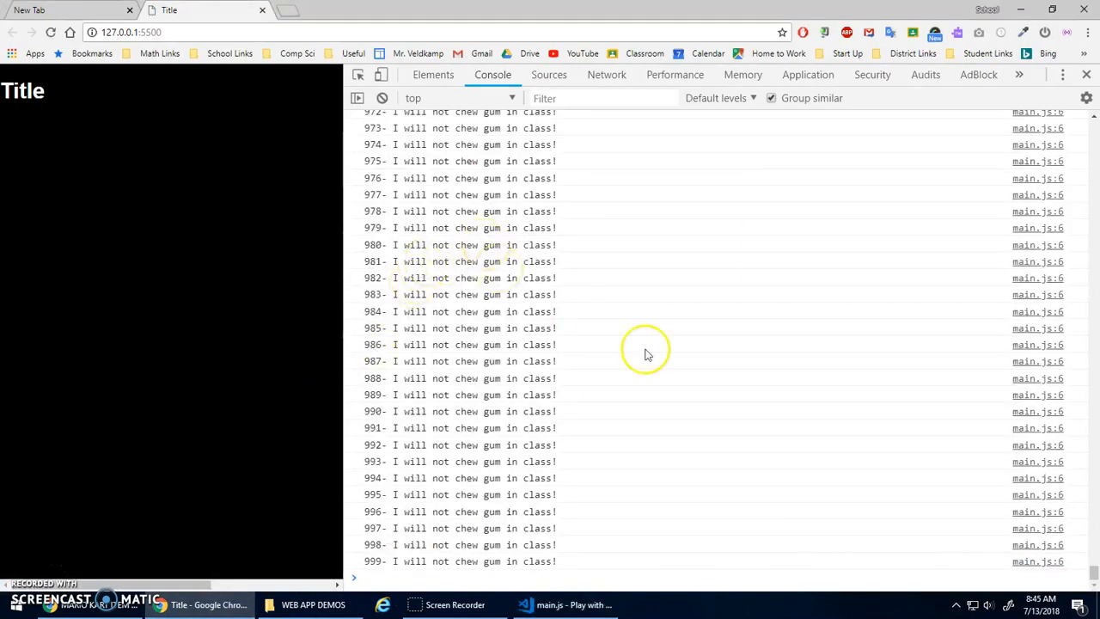
left_click_drag(1089, 573, 1087, 103)
scroll(721, 351, "down", 2)
scroll(721, 350, "down", 15)
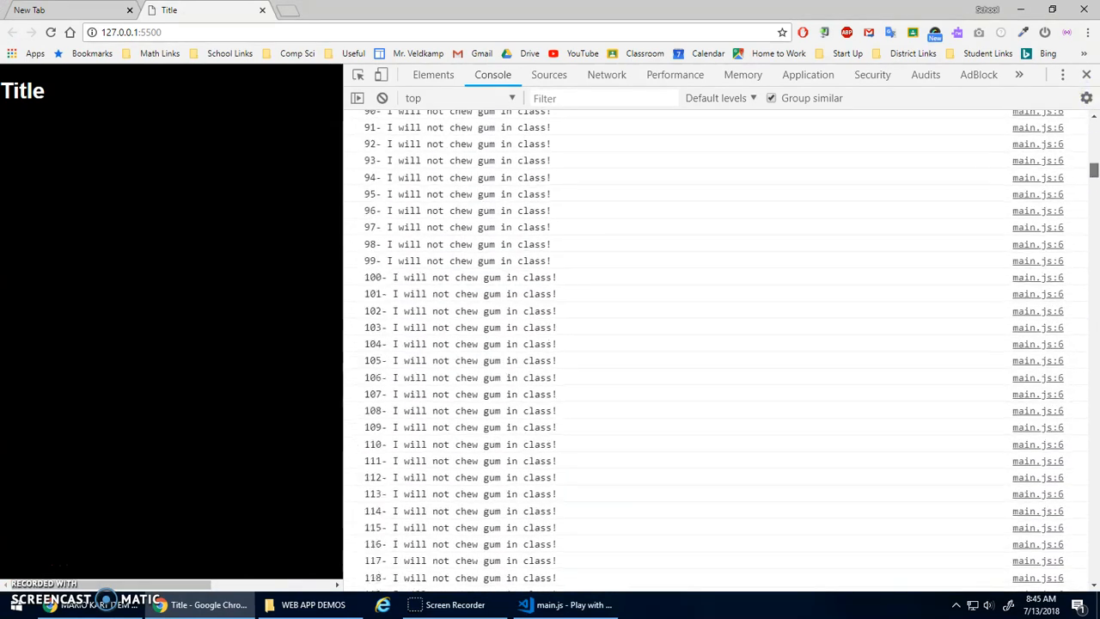
scroll(721, 351, "down", 15)
scroll(720, 350, "down", 20)
scroll(721, 350, "down", 20)
scroll(720, 350, "down", 14)
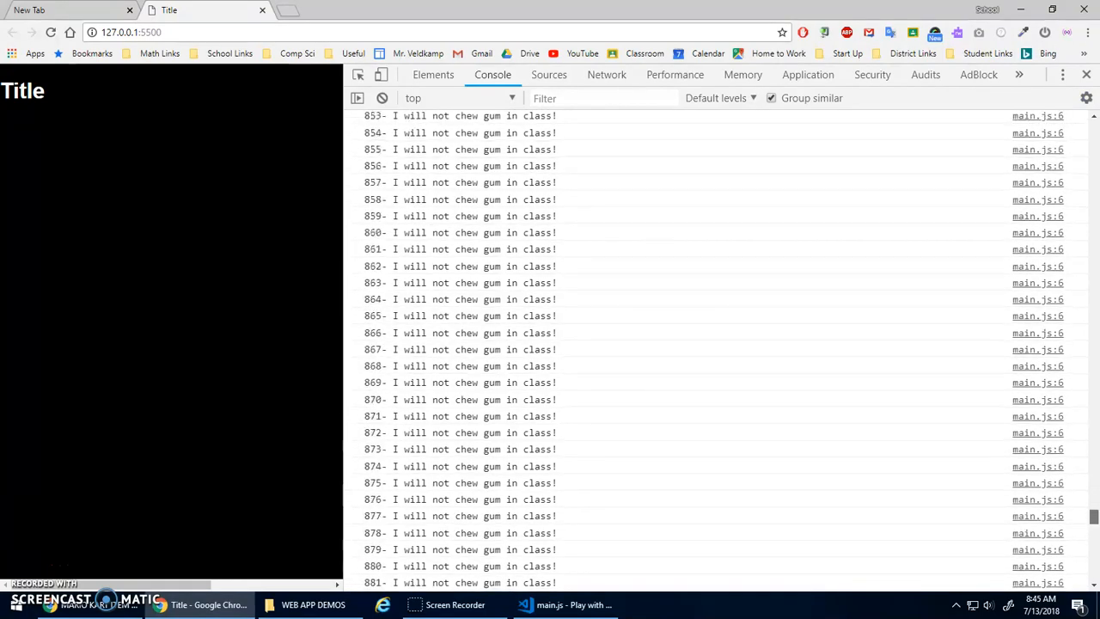
scroll(721, 350, "down", 12)
scroll(720, 351, "down", 5)
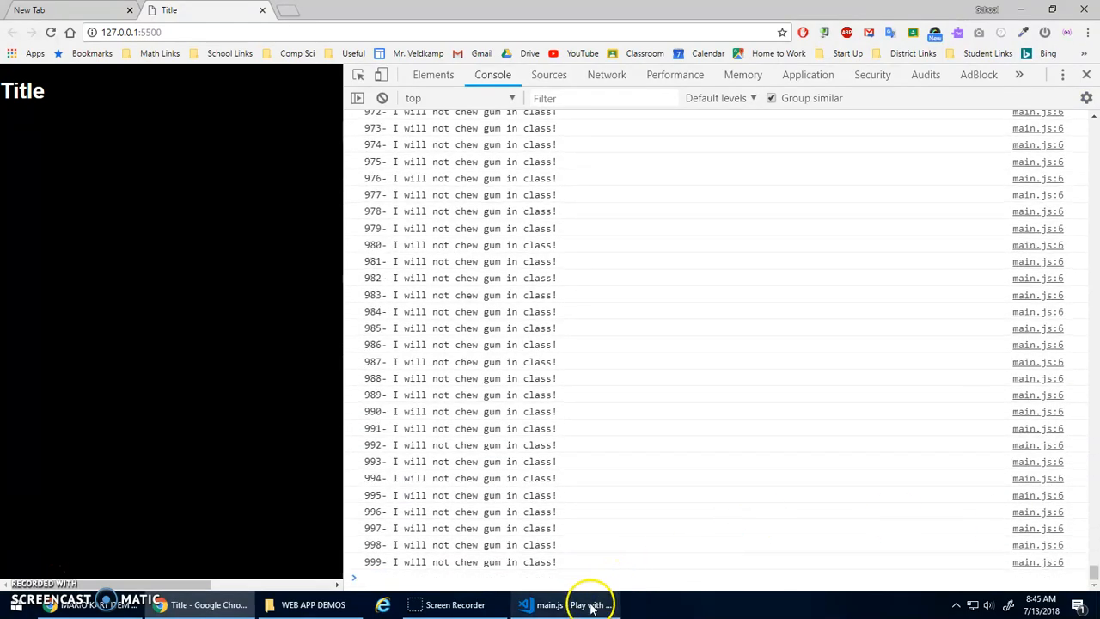
left_click(597, 601)
left_click(375, 216)
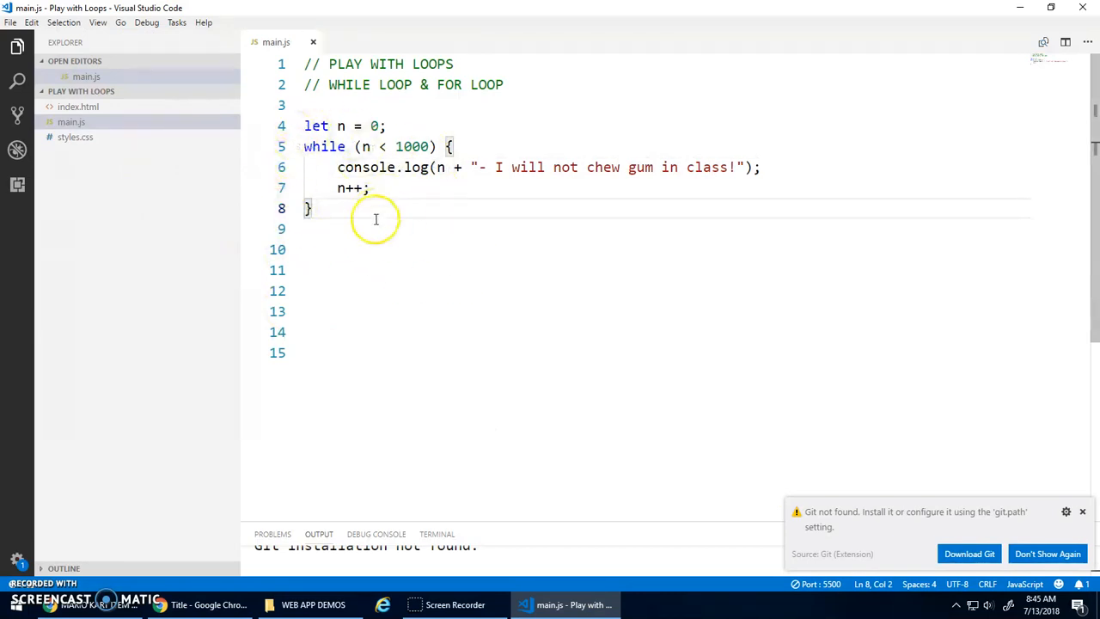
Comment out the whole gum-message while loop on lines 4–8 and add an empty line below it
key("Up")
key("Up")
key("Up")
key("Up")
key("Home")
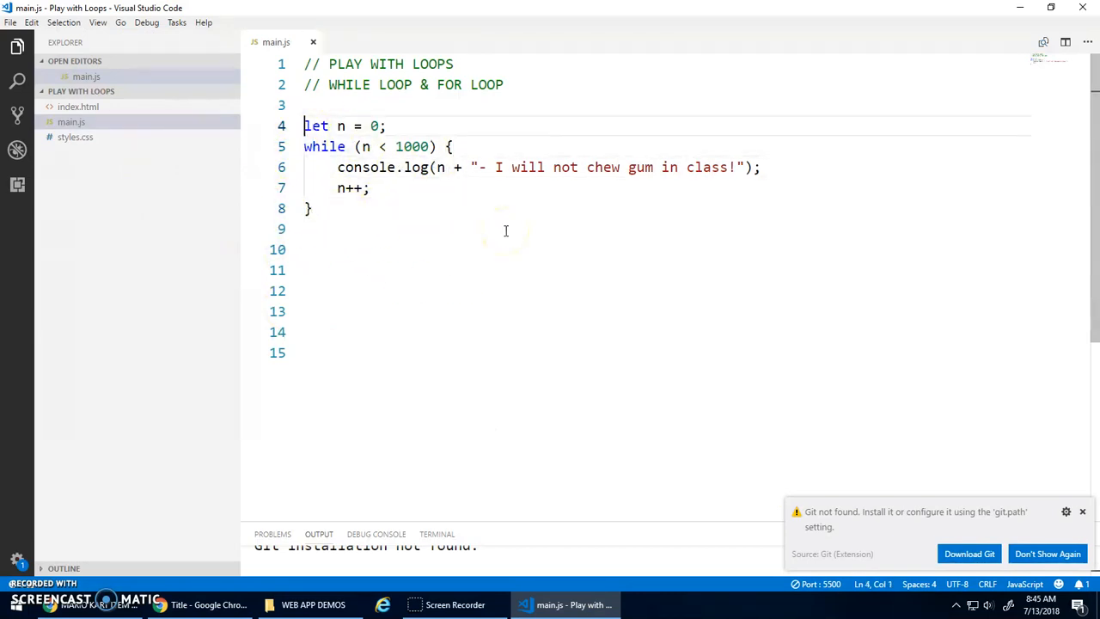
key("shift+Down")
key("shift+Down")
key("shift+Down")
key("shift+Down")
key("shift+End")
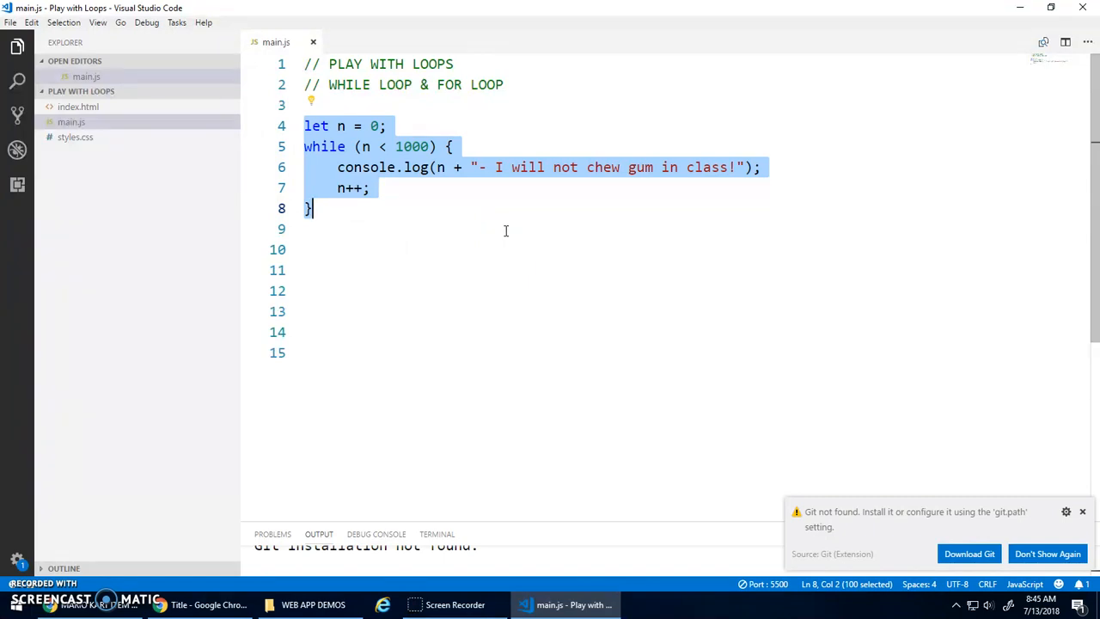
key("ctrl+slash")
key("Down")
key("Return")
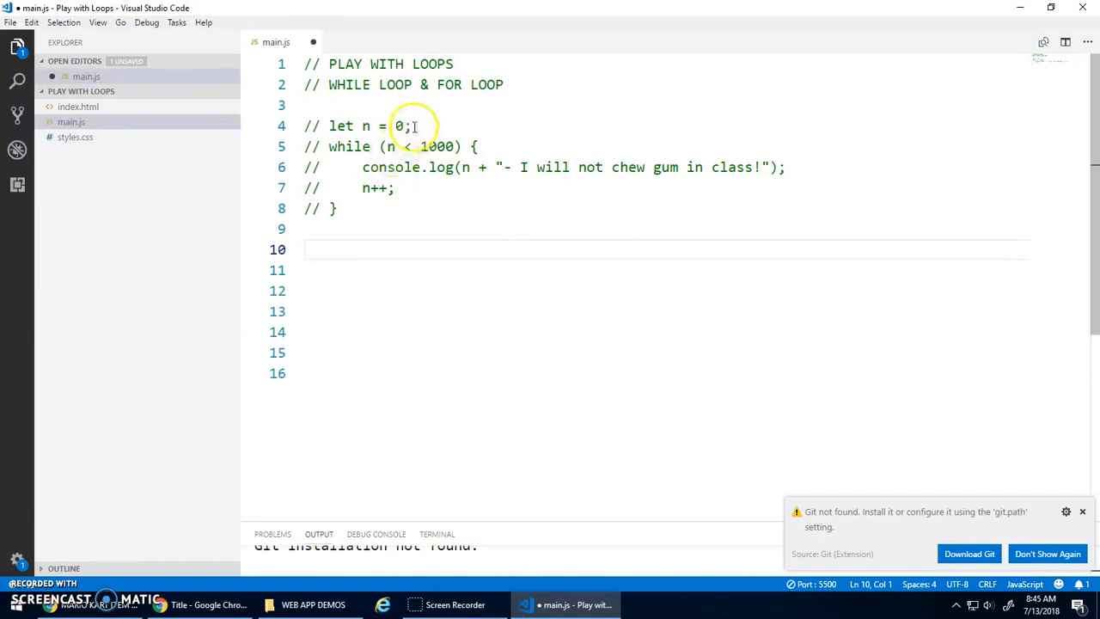
Review the commented loop's counter, n < 1000 condition and n++ increment, then settle on empty line 10
left_click_drag(411, 126, 328, 126)
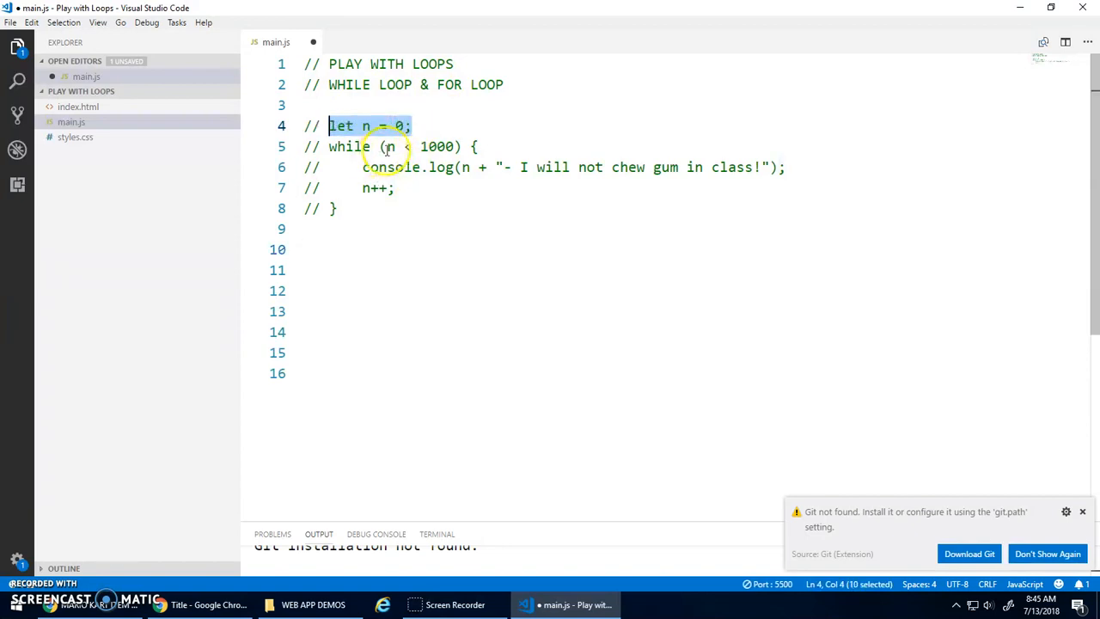
left_click_drag(387, 146, 453, 146)
left_click_drag(395, 189, 364, 193)
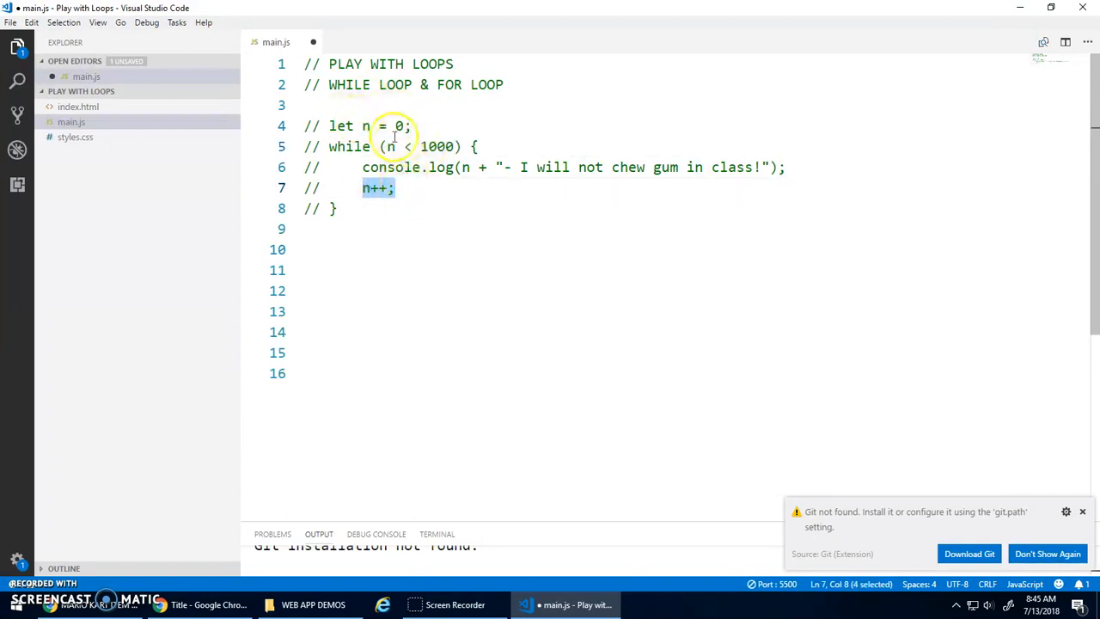
left_click(408, 245)
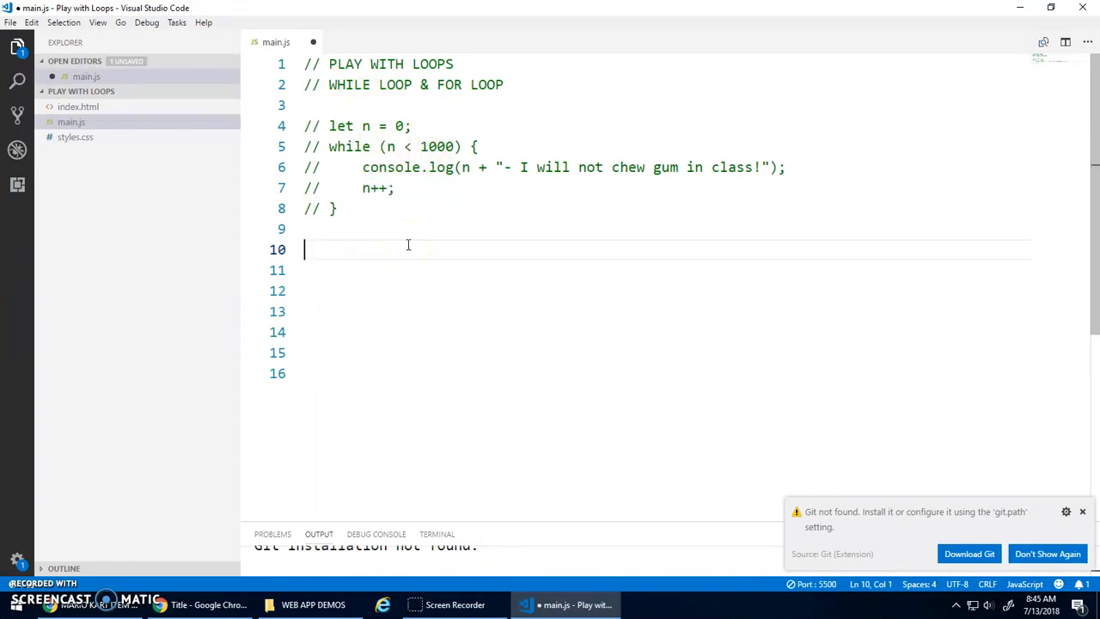
type("for () {")
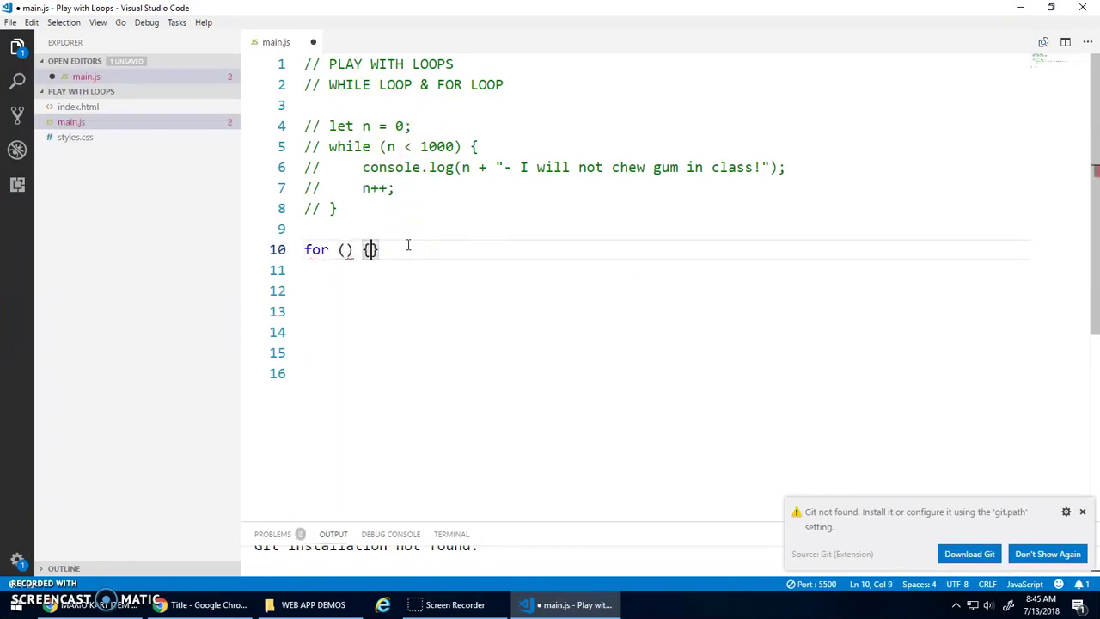
Write an empty for (let n = 0; n < 100; n++) loop with its body on its own line
key("Return")
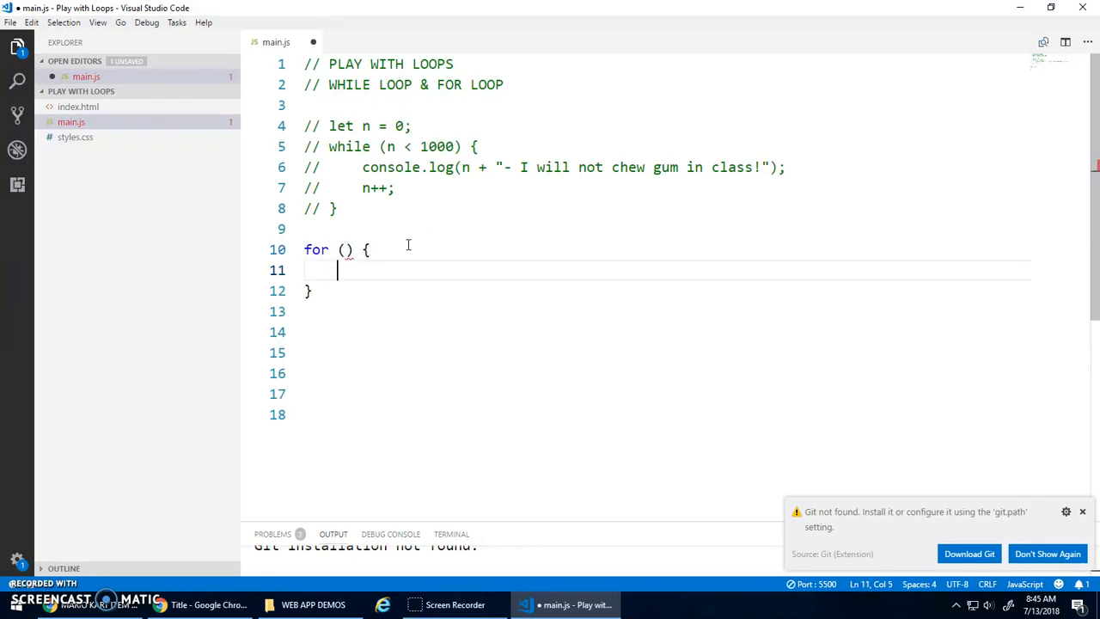
key("Up")
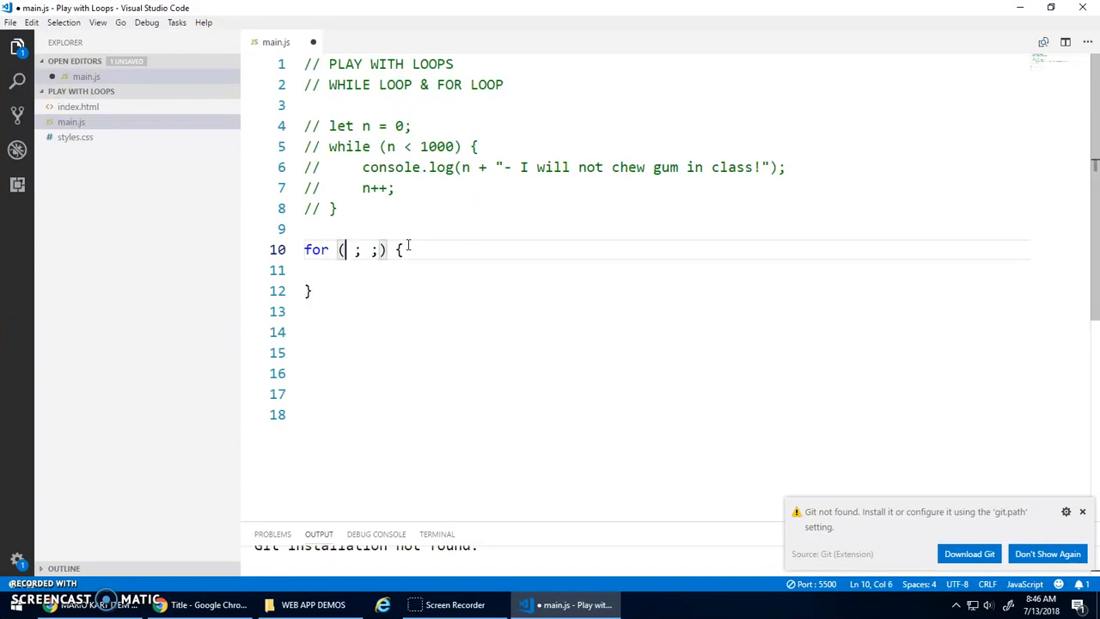
key("shift+Left")
key("shift+Left")
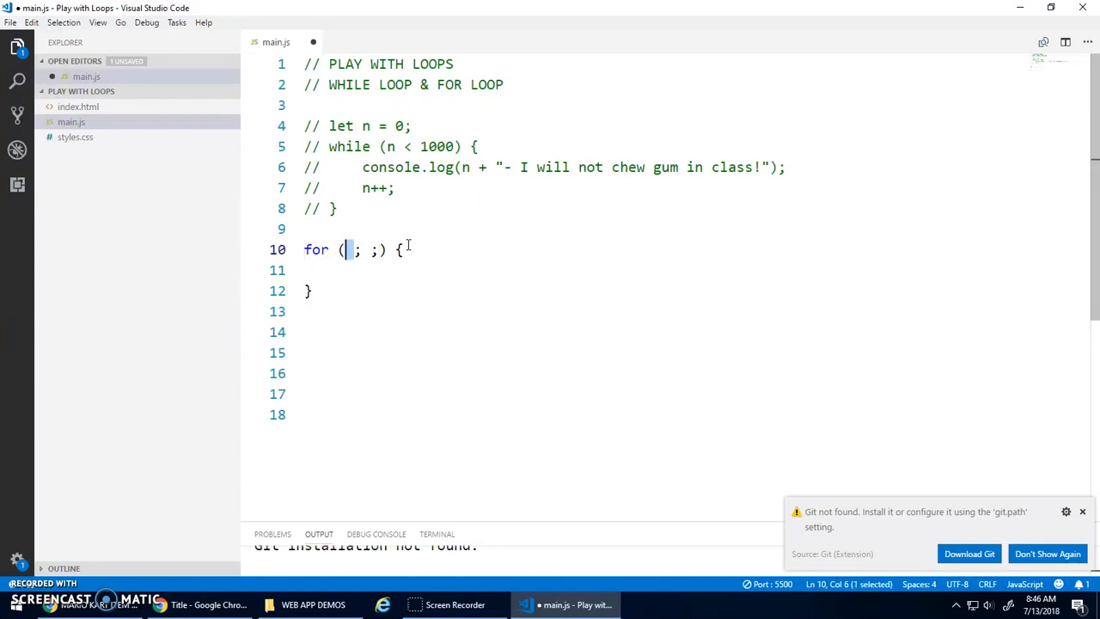
type("let n = 0; ")
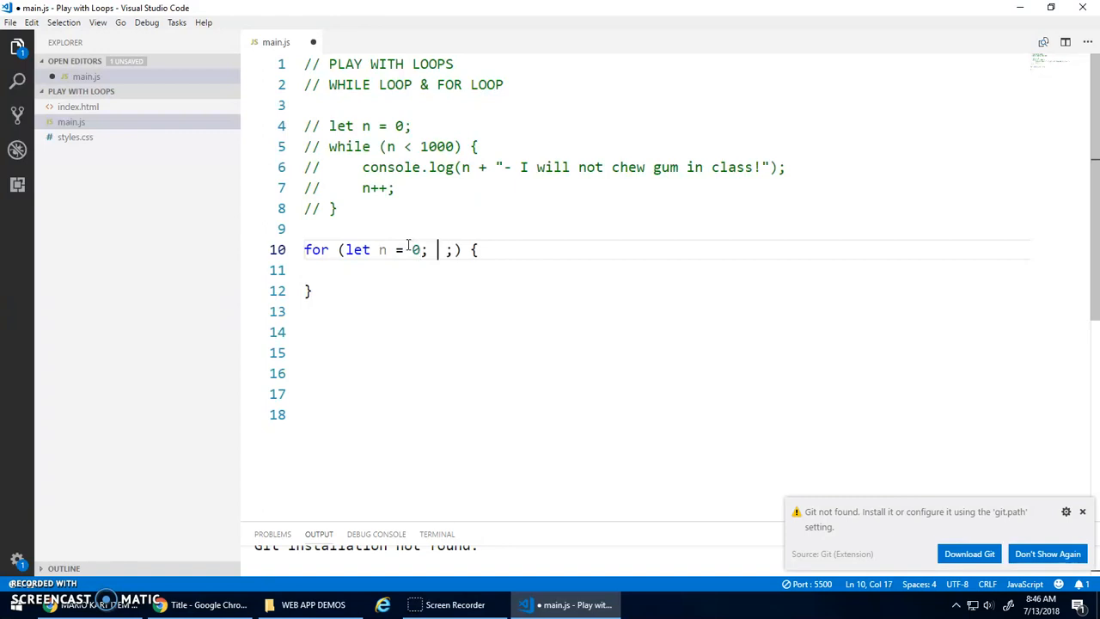
type("n < 100")
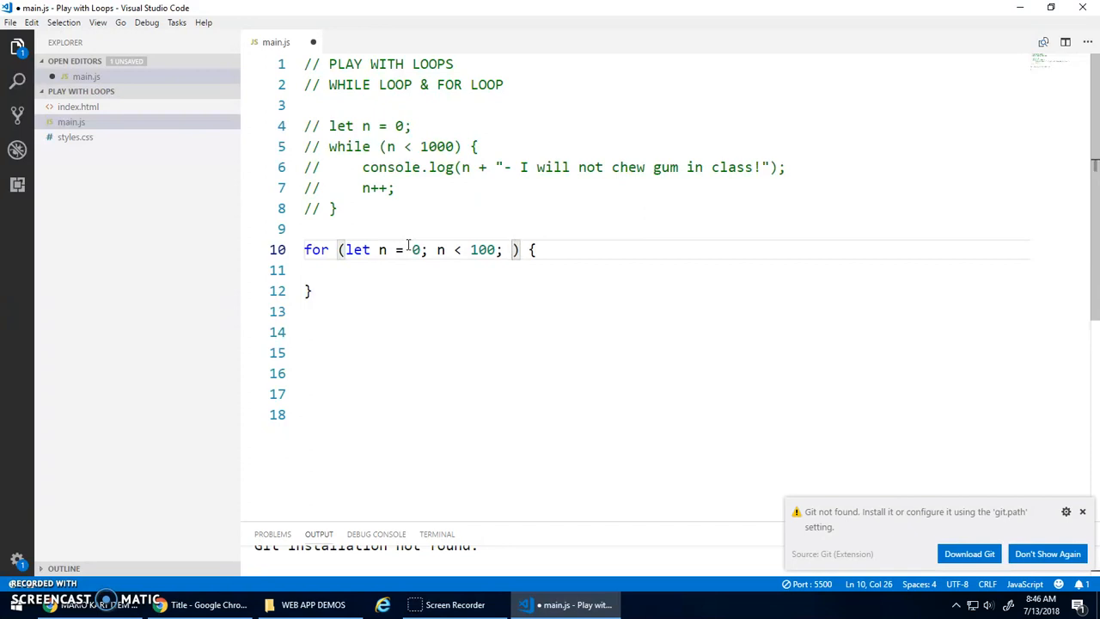
type("n++")
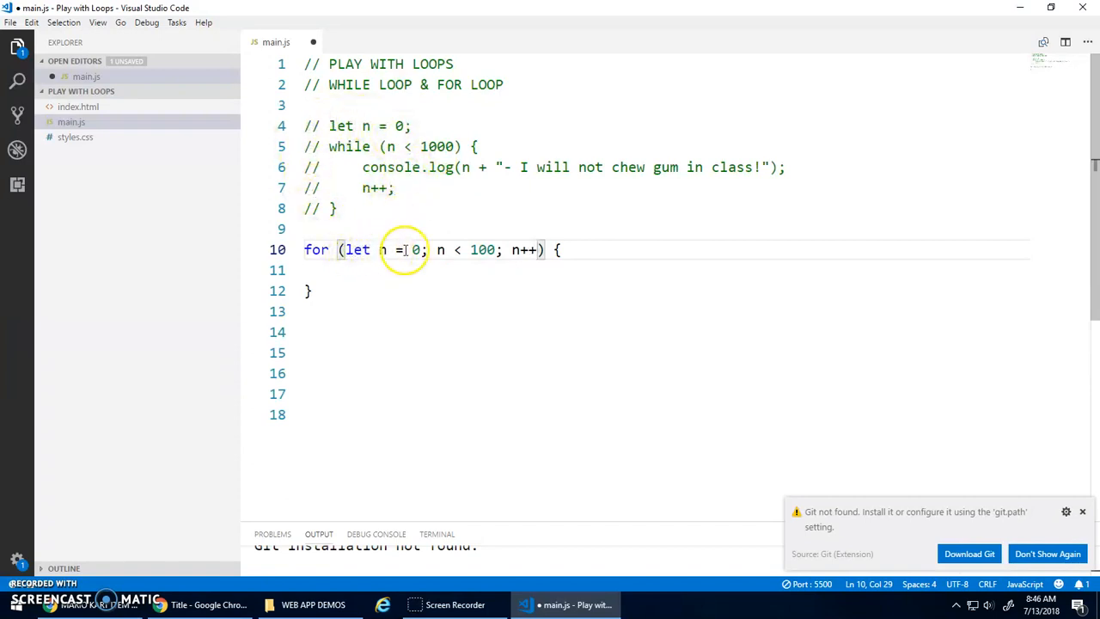
left_click(442, 270)
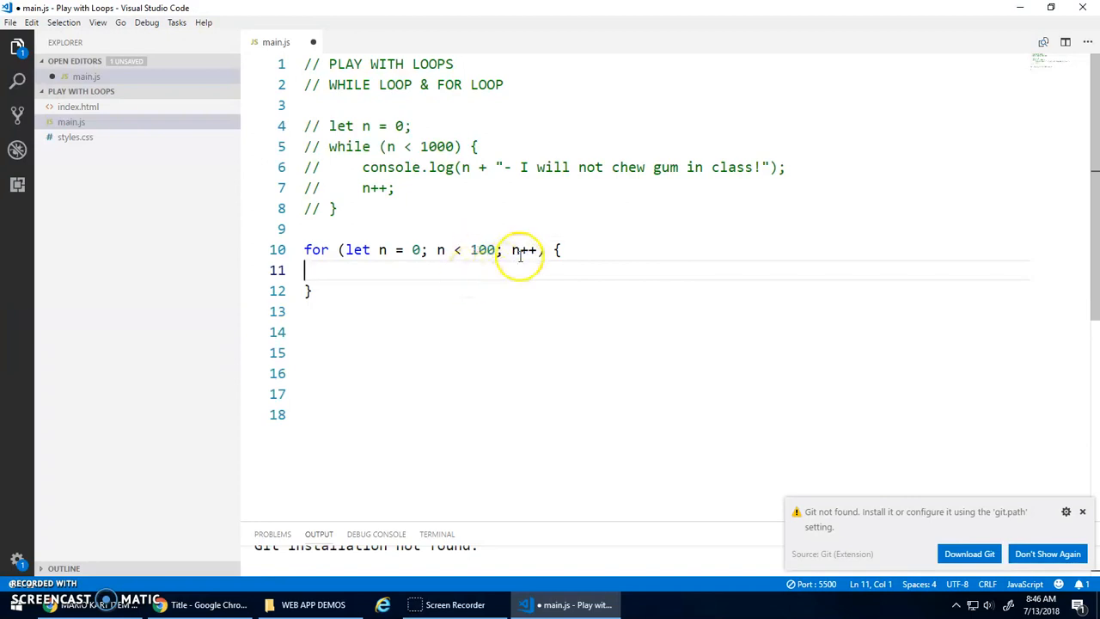
type("cons")
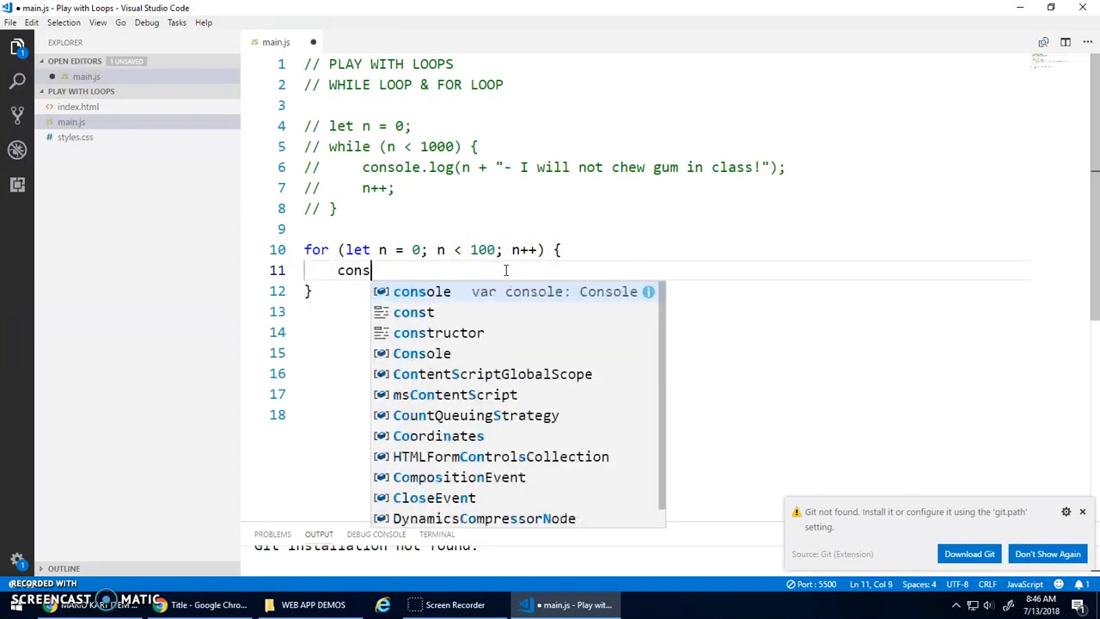
type("ole.log(")
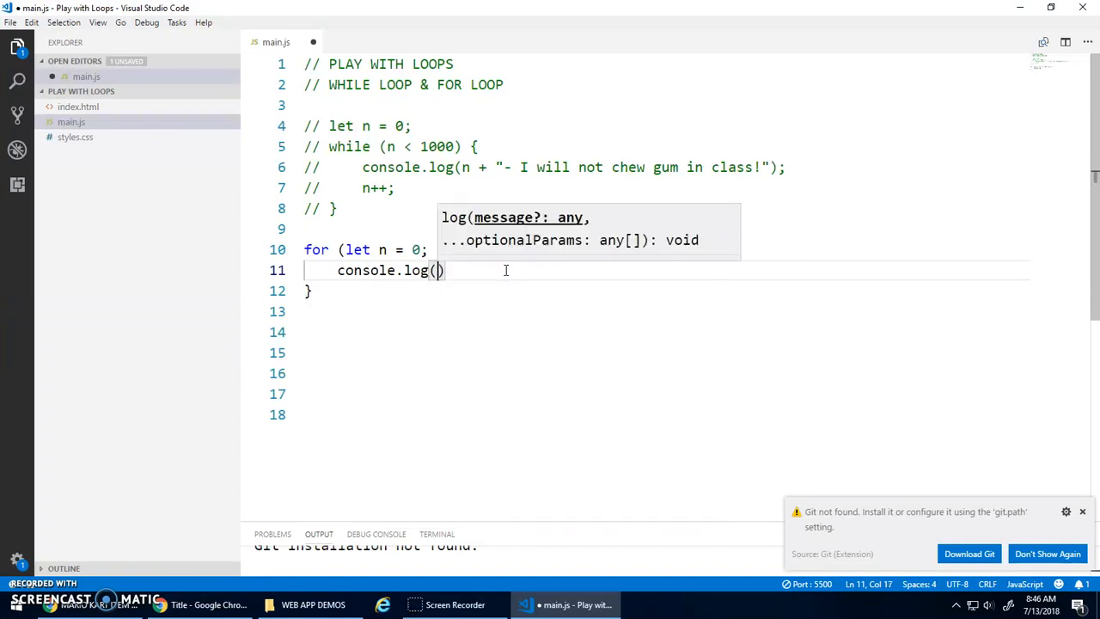
type("n + \"- ")
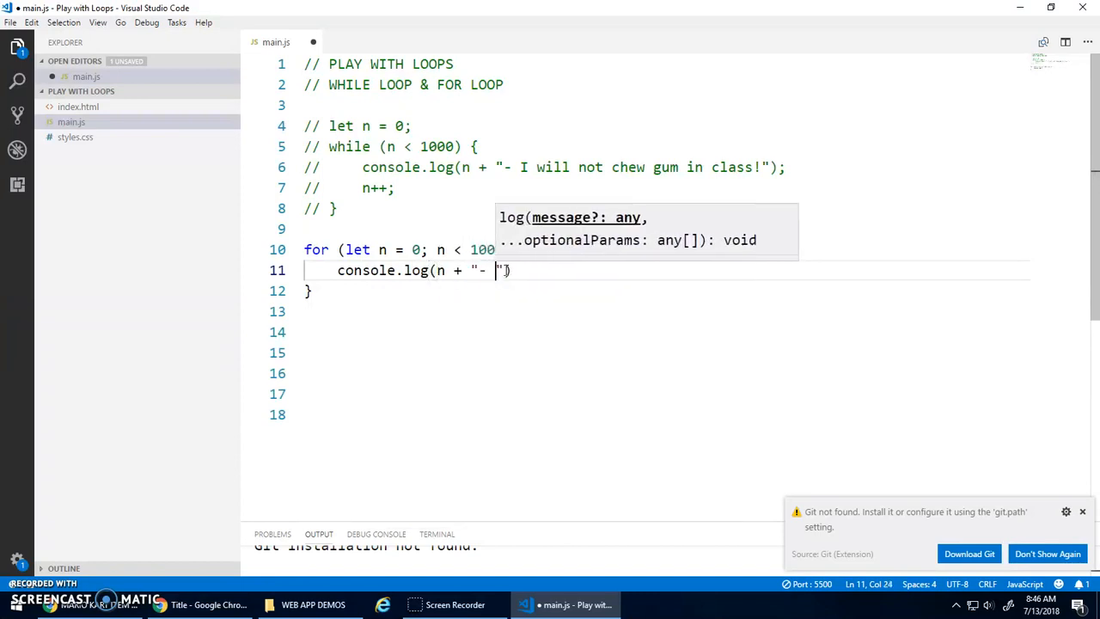
type("I will not chew g")
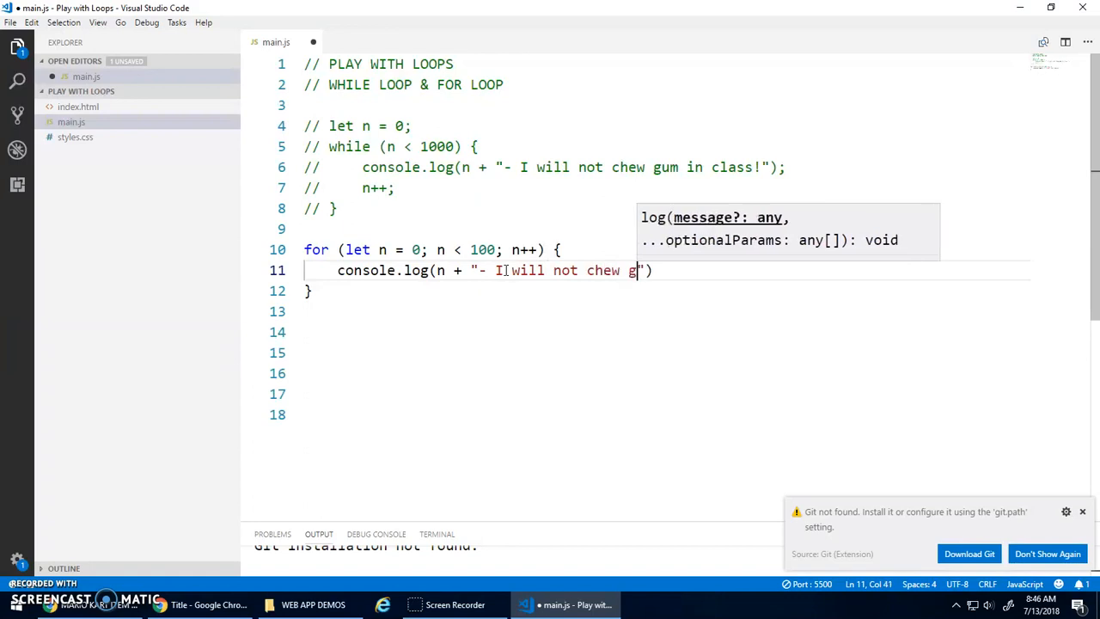
type("um in class!\"")
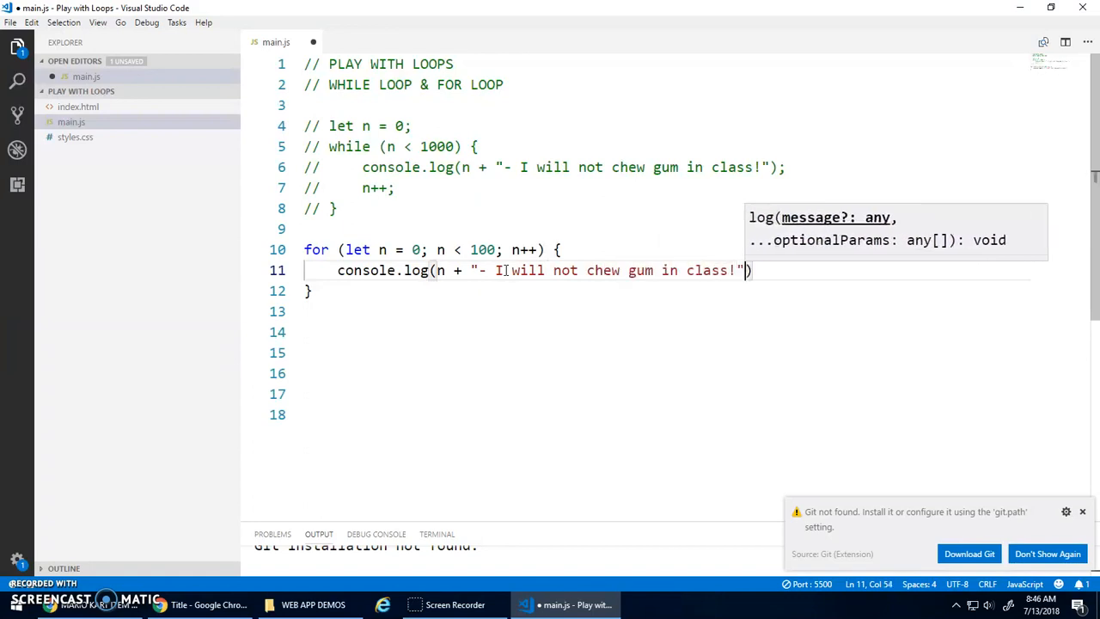
type(");")
Add a blank line above the for loop that logs n with "- I will not chew gum in class!"
key("Up")
key("Up")
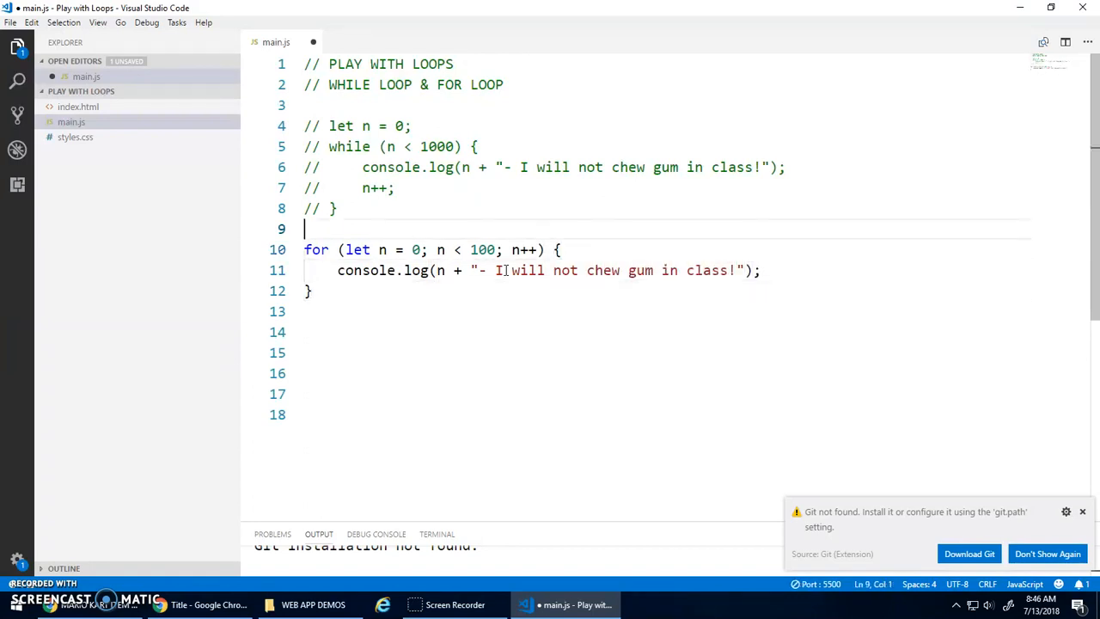
key("Return")
key("ctrl+s")
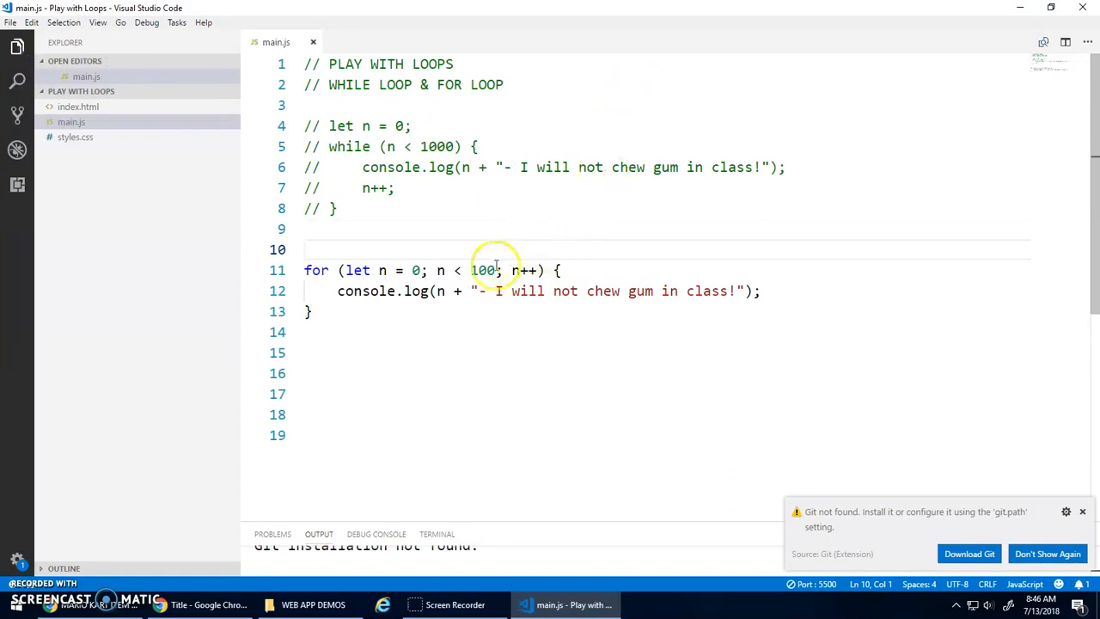
left_click(206, 604)
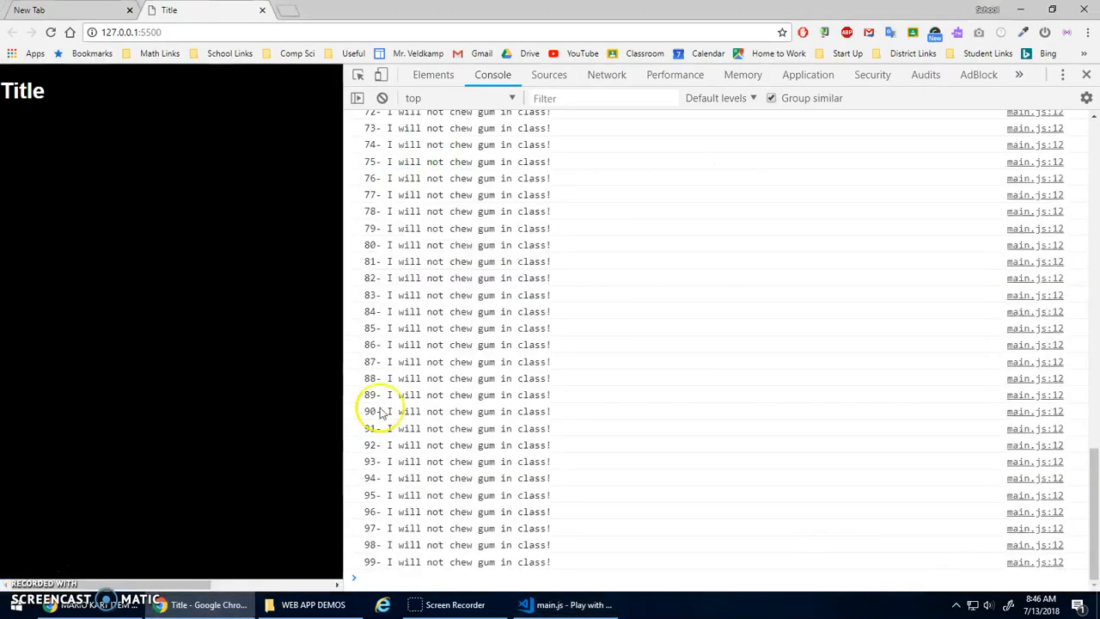
scroll(479, 260, "up", 3)
scroll(478, 260, "down", 3)
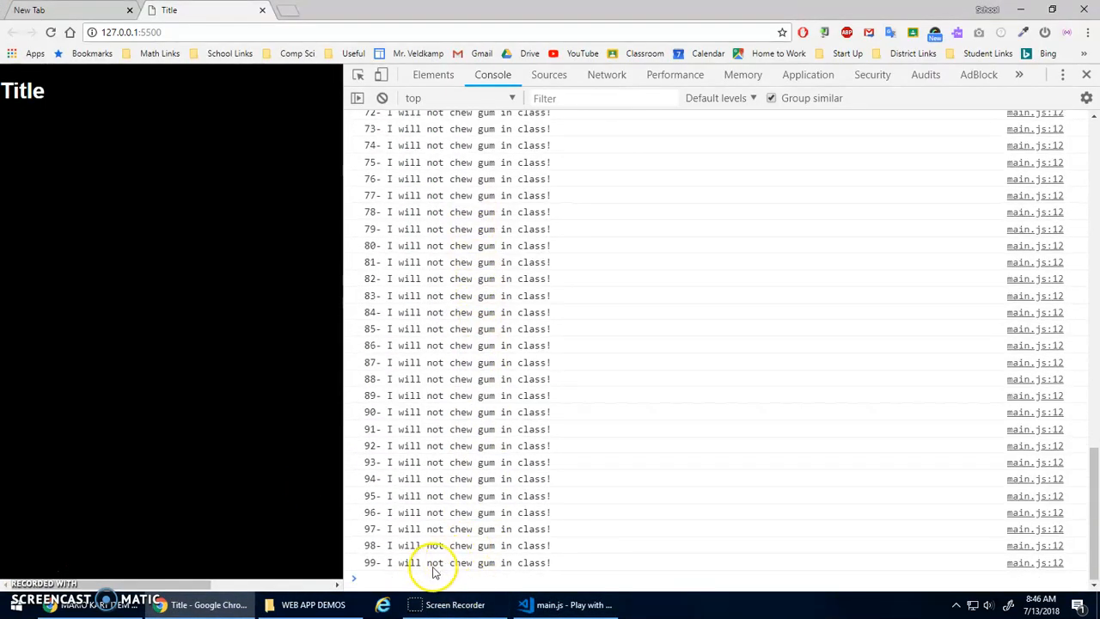
scroll(510, 307, "up", 7)
scroll(511, 306, "up", 7)
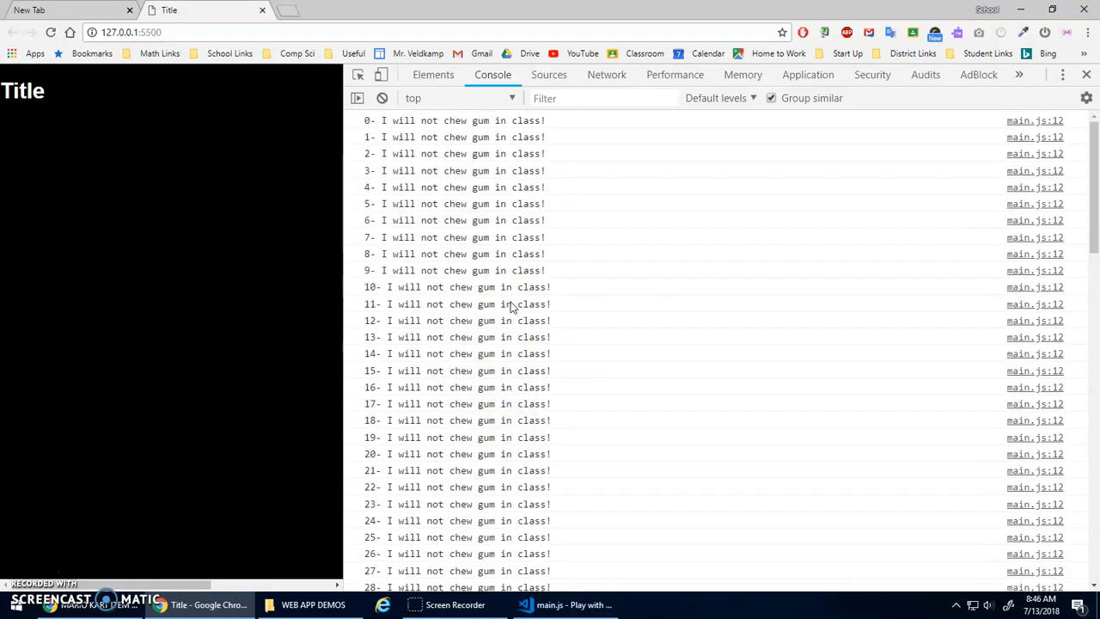
left_click(559, 602)
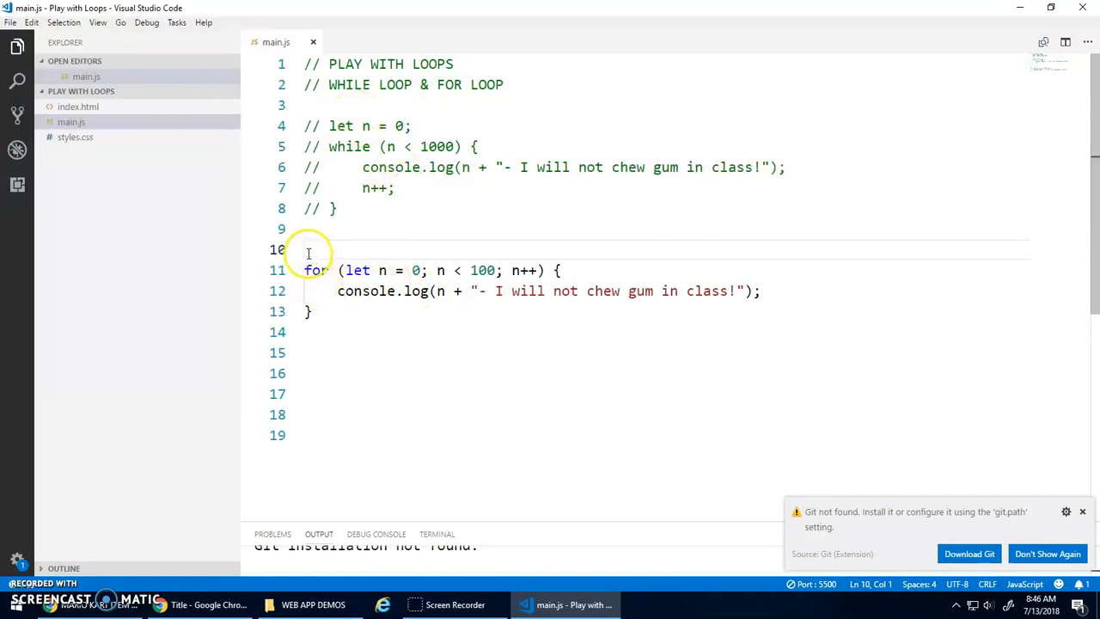
left_click_drag(306, 250, 338, 321)
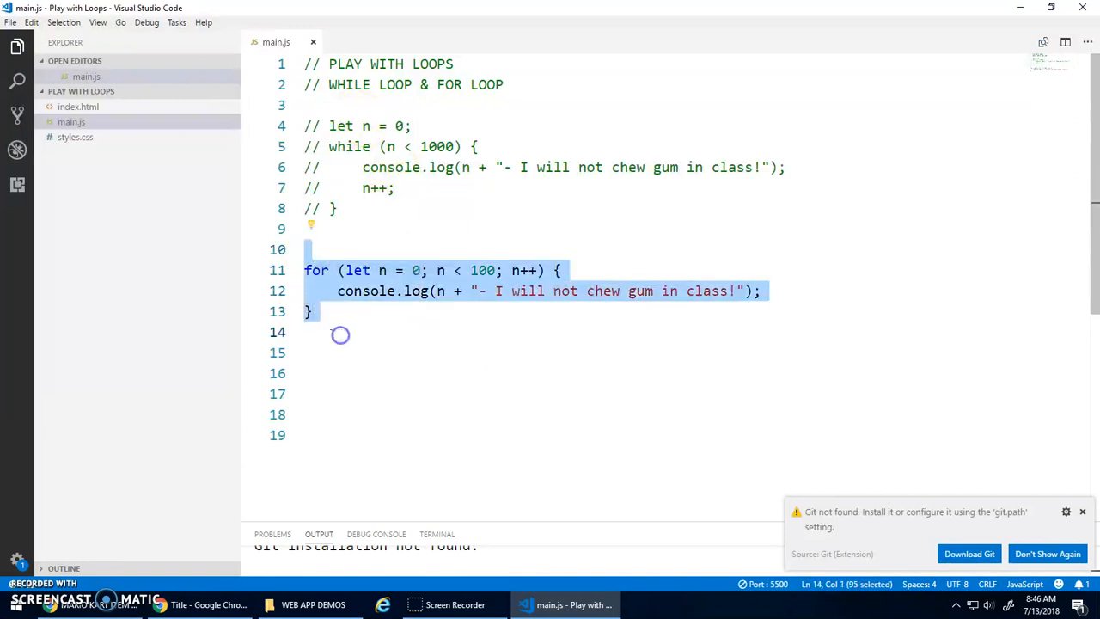
left_click(339, 334)
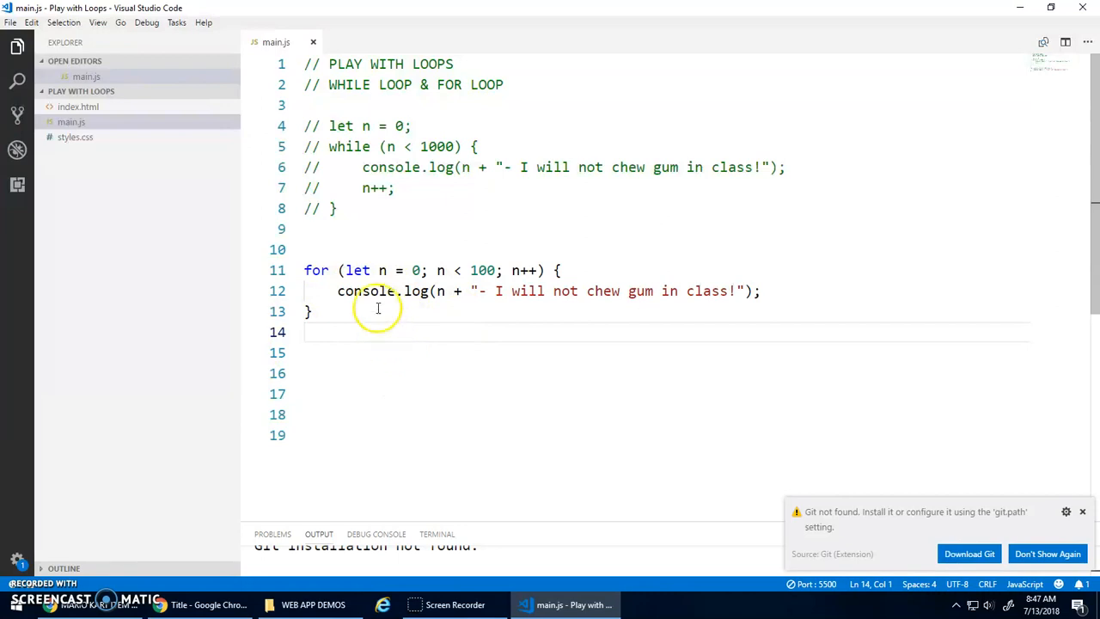
left_click(378, 248)
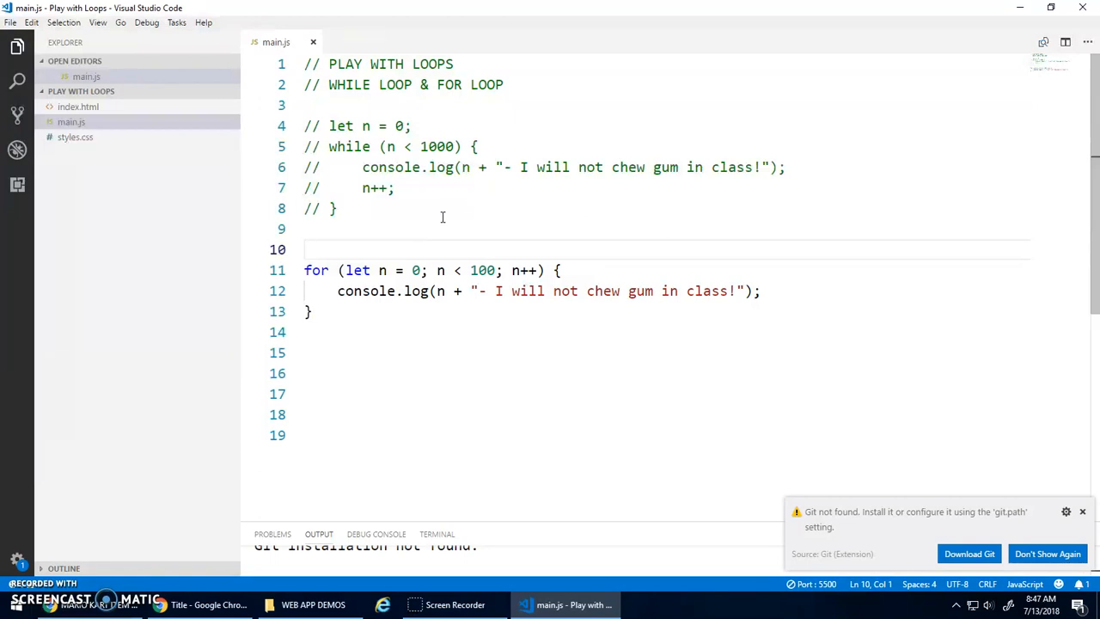
Comment out the for loop on lines 10–13 and declare let numHeads = 0; and let numTails = 0; below it
key("shift+Down")
key("shift+Down")
key("shift+Down")
key("shift+Down")
key("ctrl+slash")
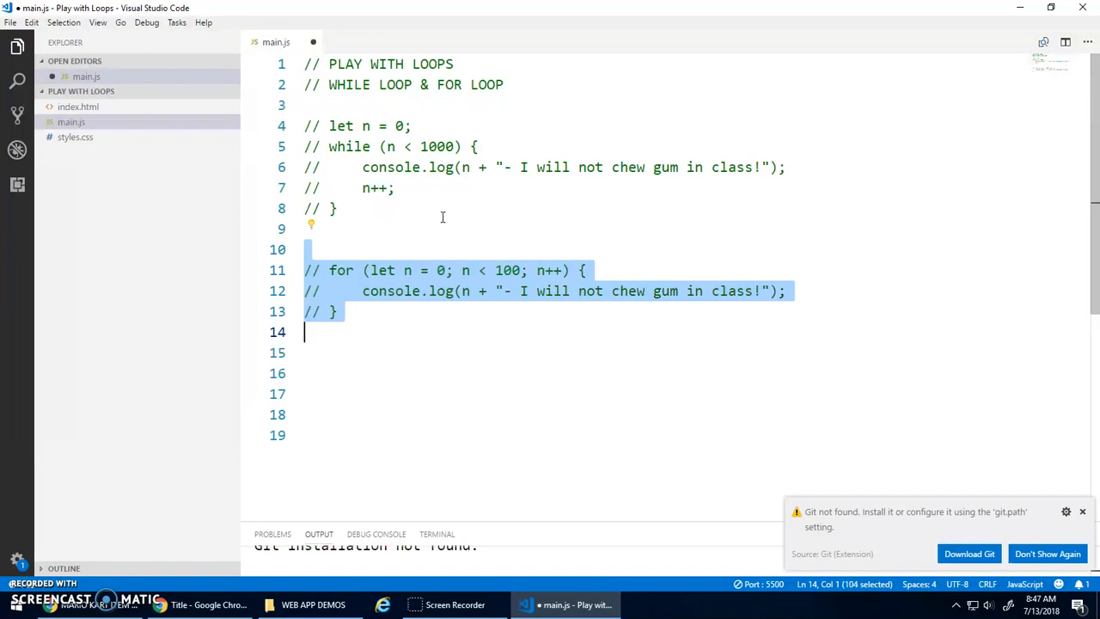
key("Right")
key("Return")
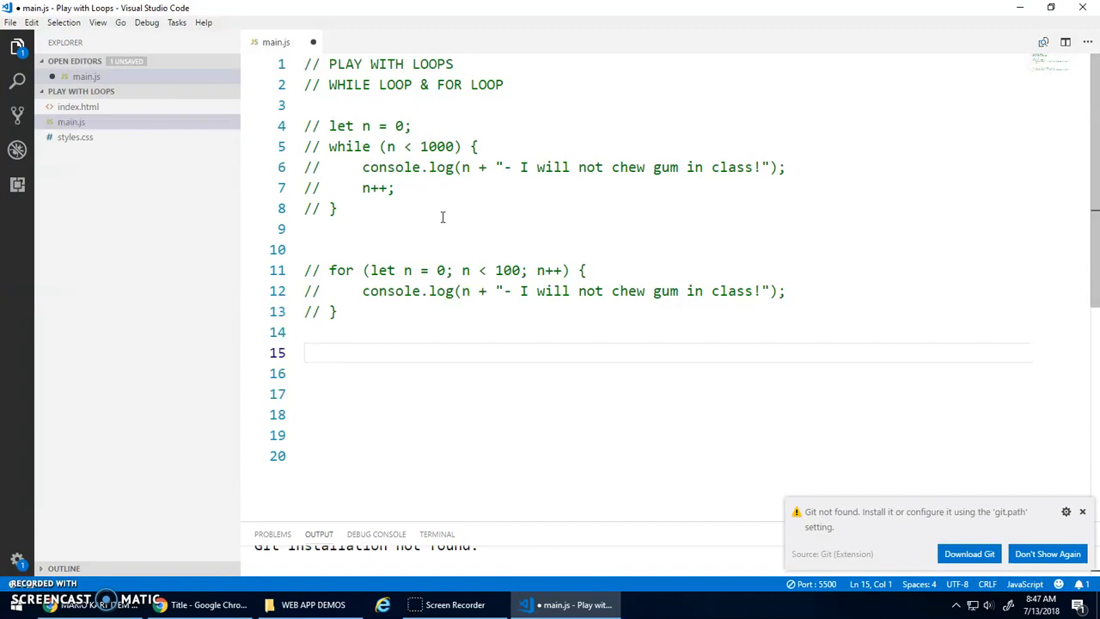
type("let")
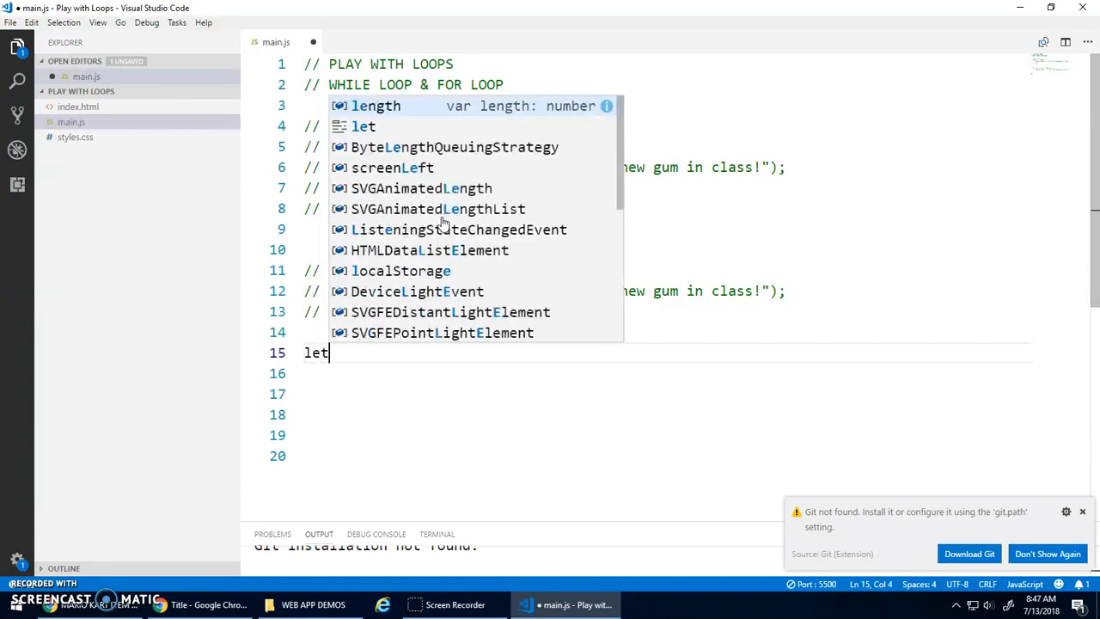
type(" numHeads")
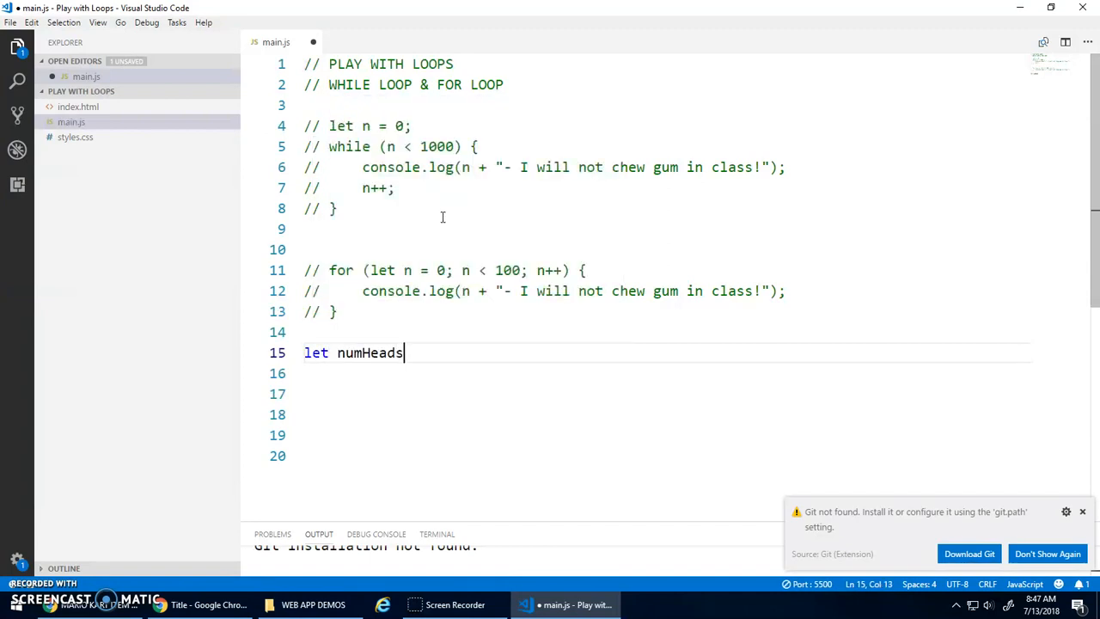
type(" = 0;")
key("Return")
type("l")
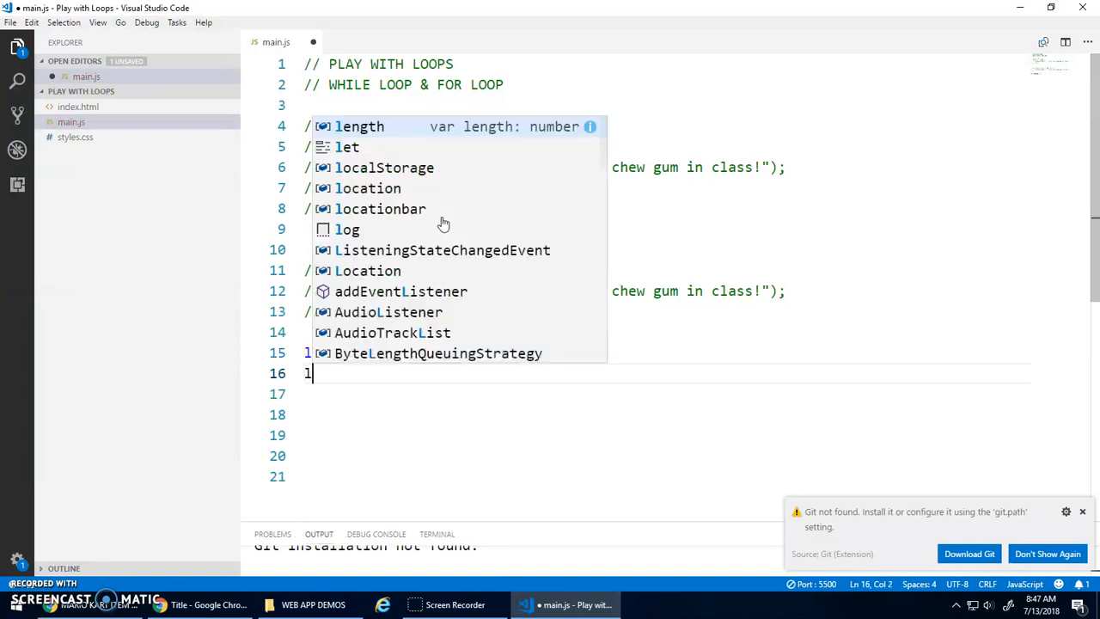
type("et numTails = 0;")
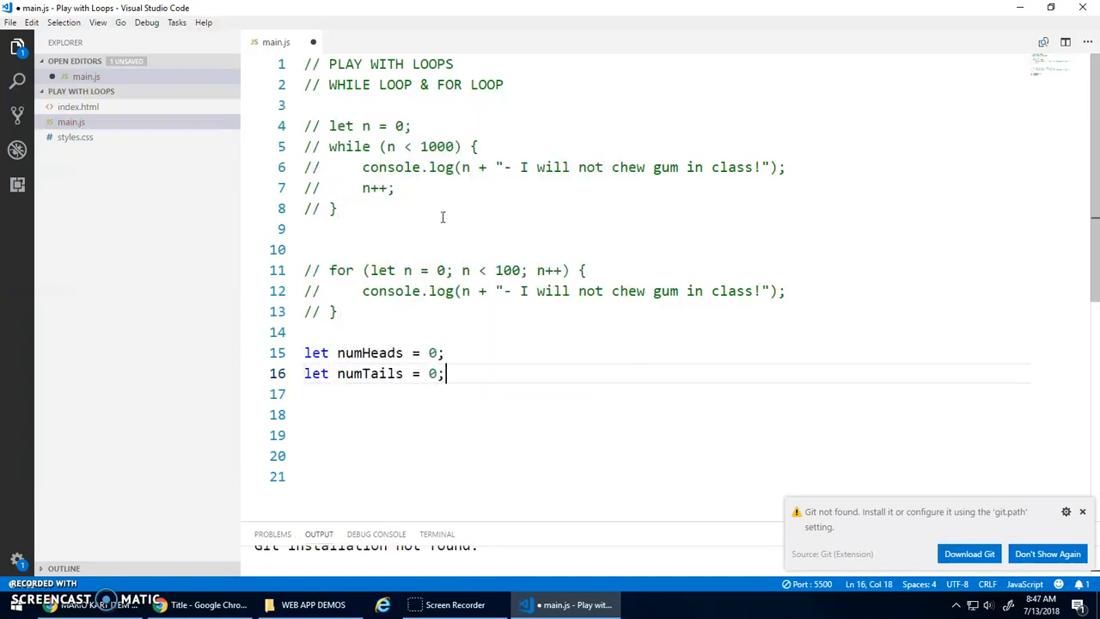
key("Return")
key("Return")
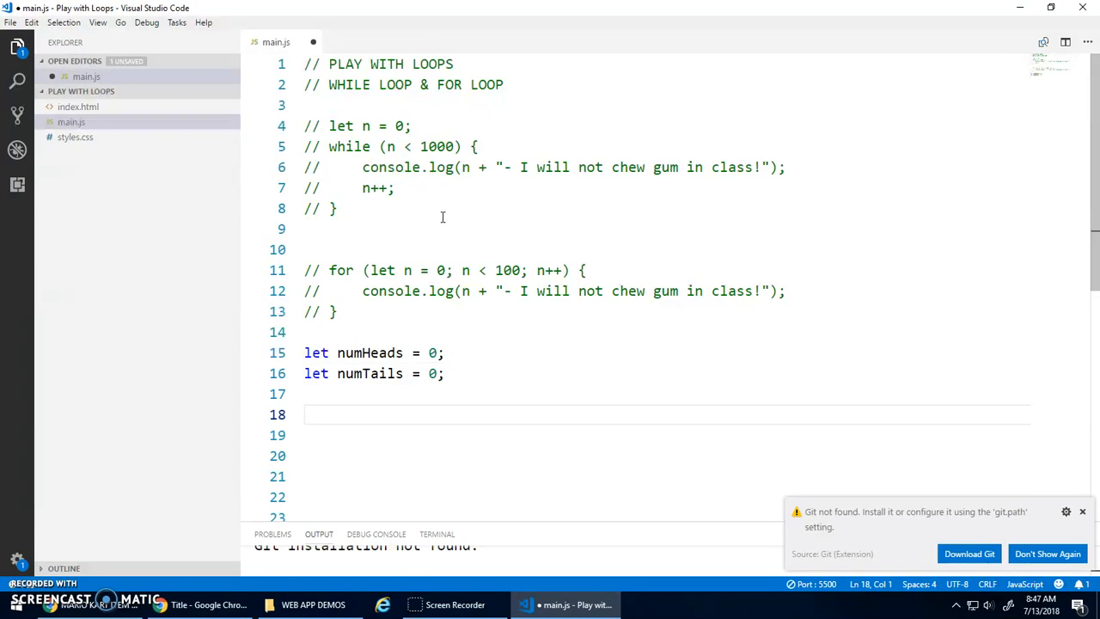
type("for (")
type("let n = 0")
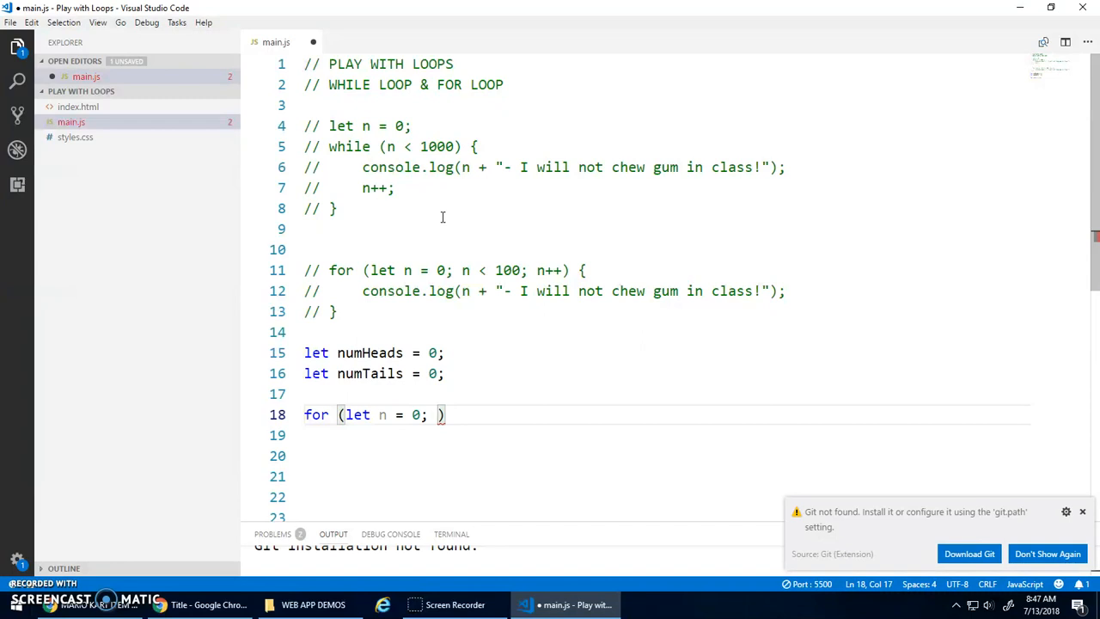
type("; n")
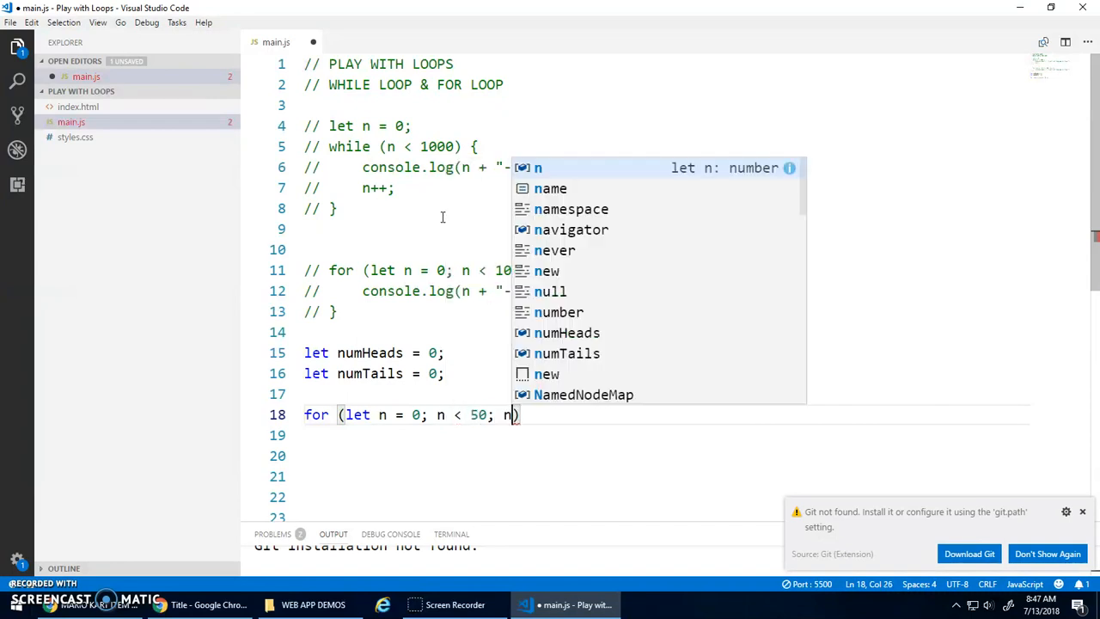
type("++")
Inside a for loop while n < 50, toss Math.random() and increment numHeads if randToss < 0.5, else numTails
key("Return")
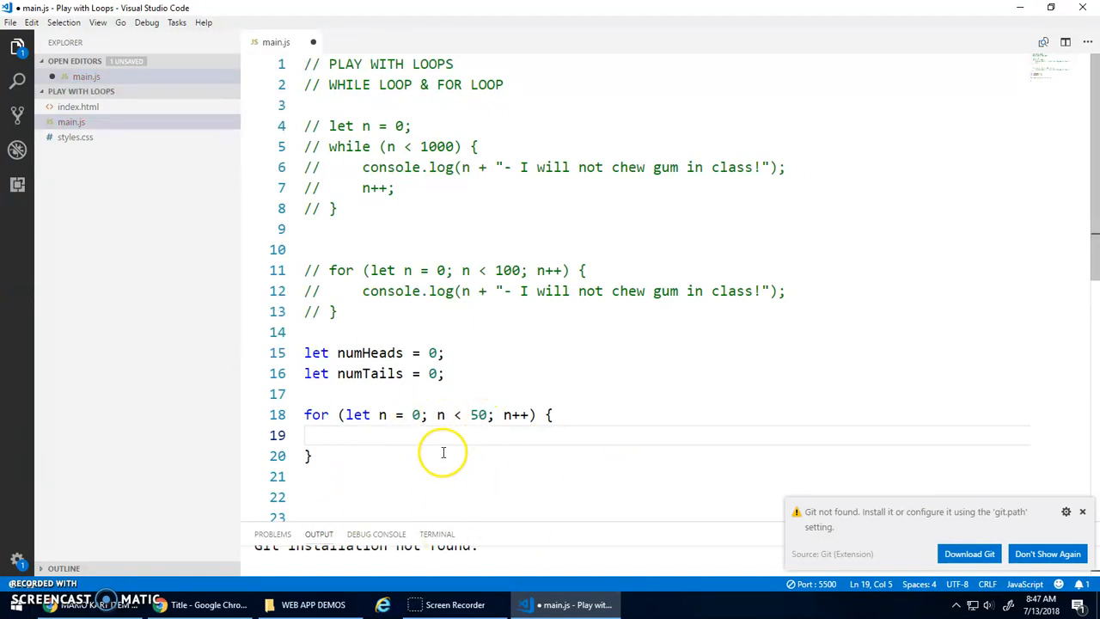
type("let randT")
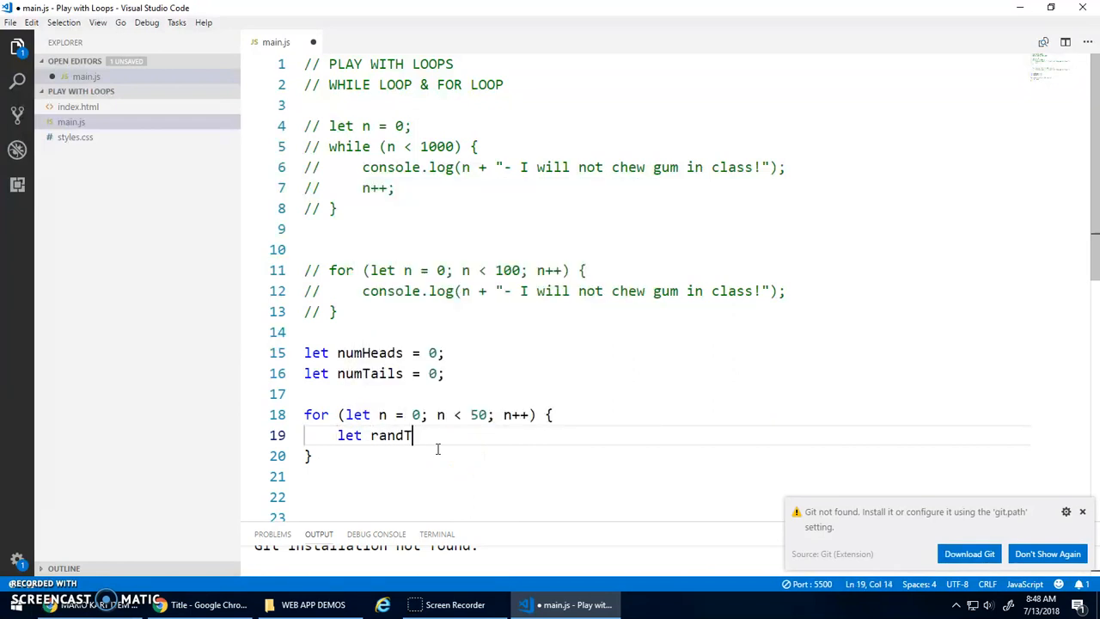
type("oss = Math")
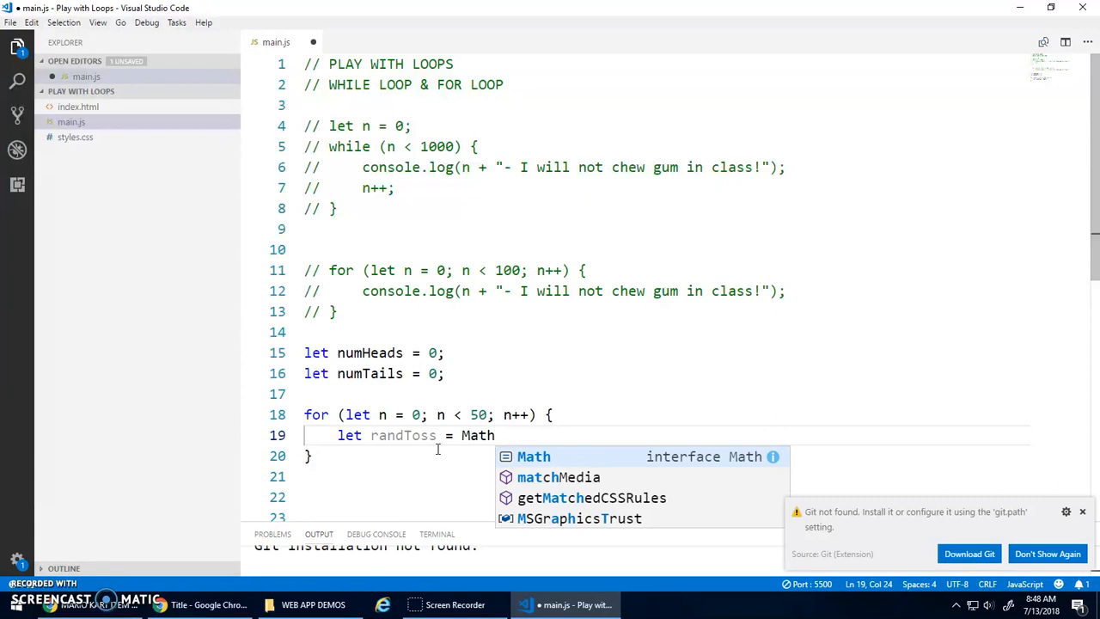
type(".random();")
key("Return")
type("i")
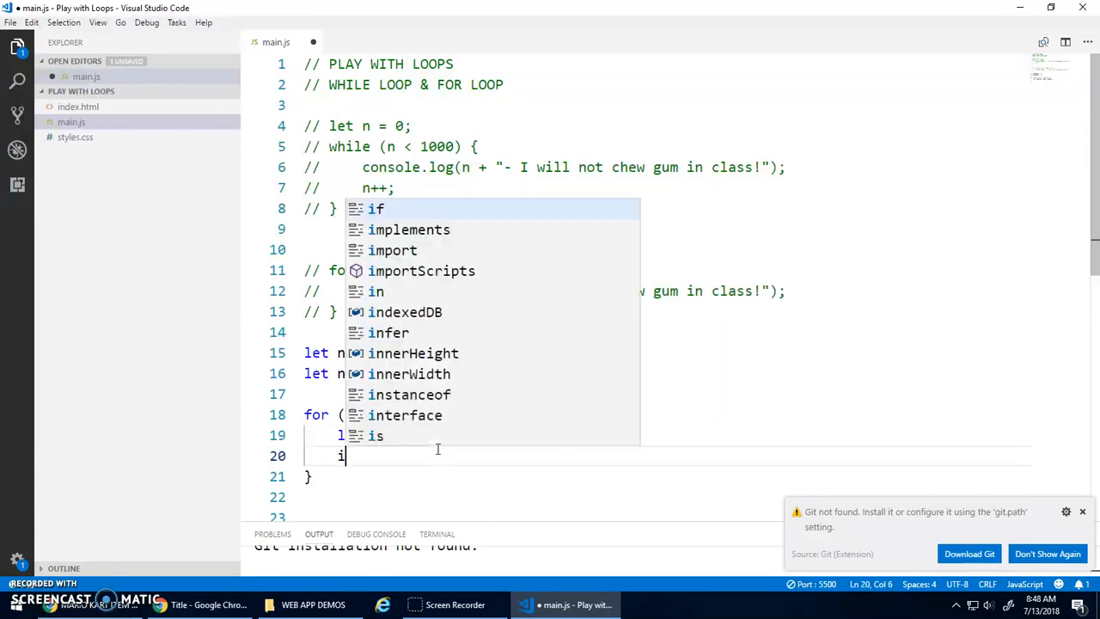
type("f (randToss ")
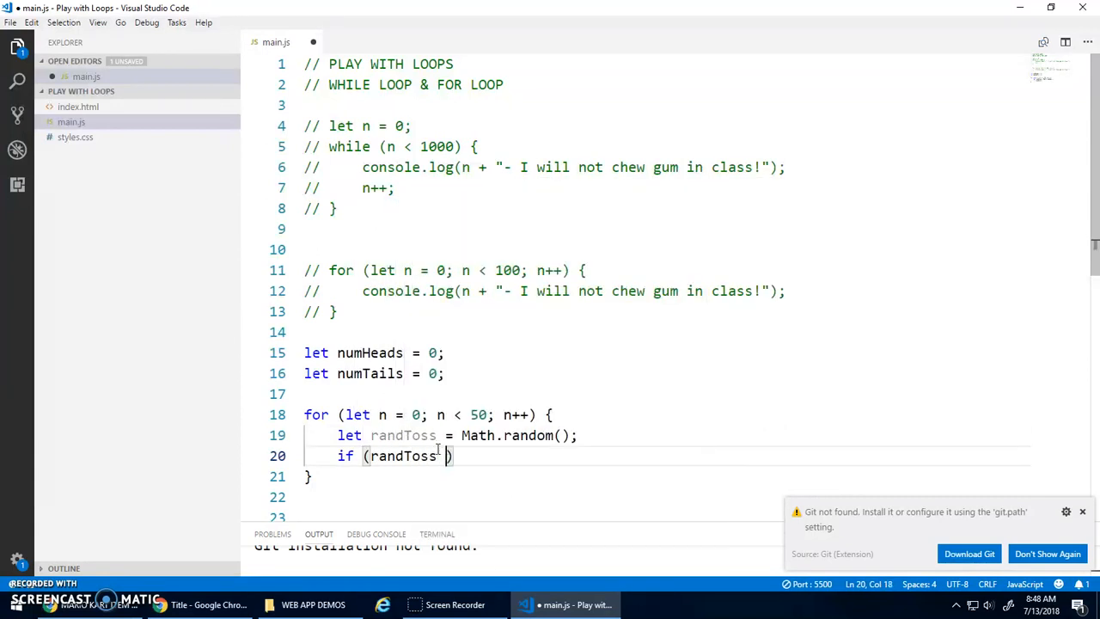
type("< 0.5) {")
key("Return")
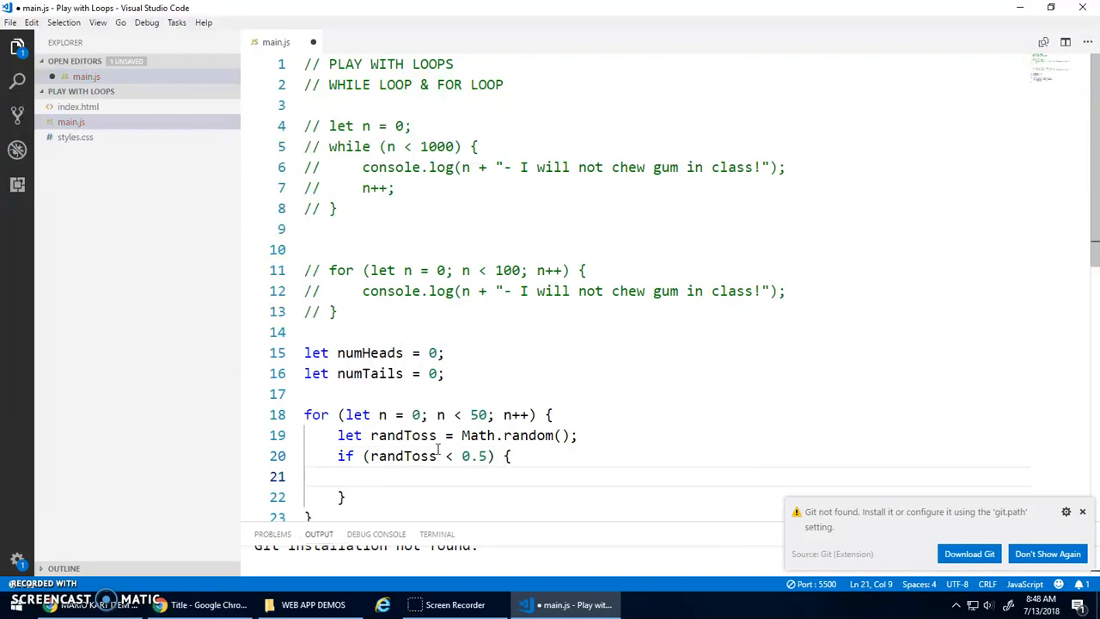
type("numHeads+")
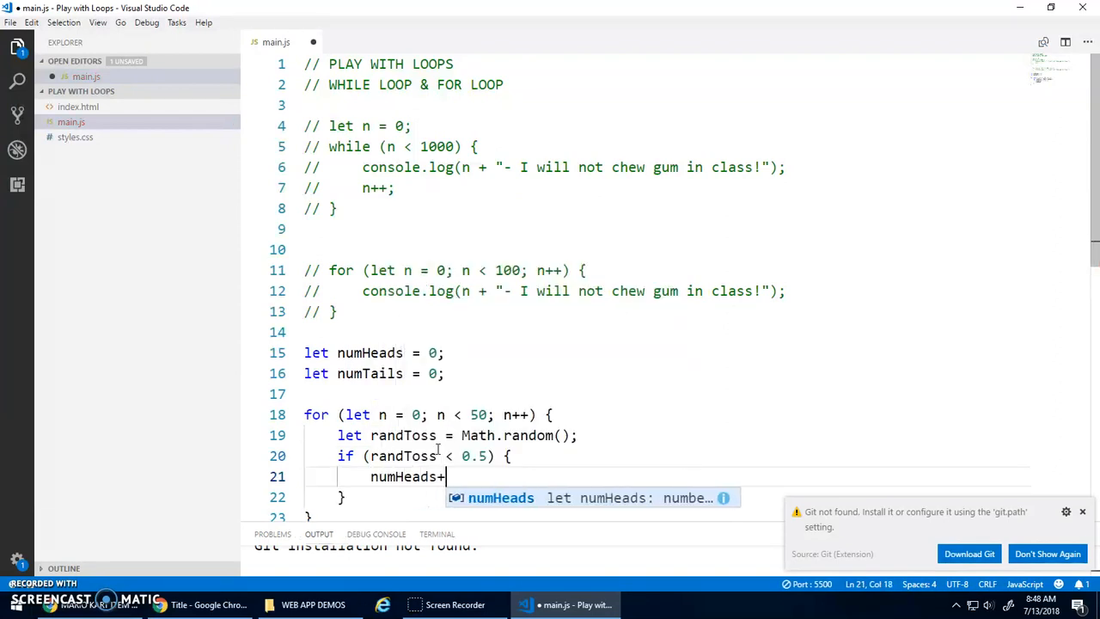
type("+;")
key("Down")
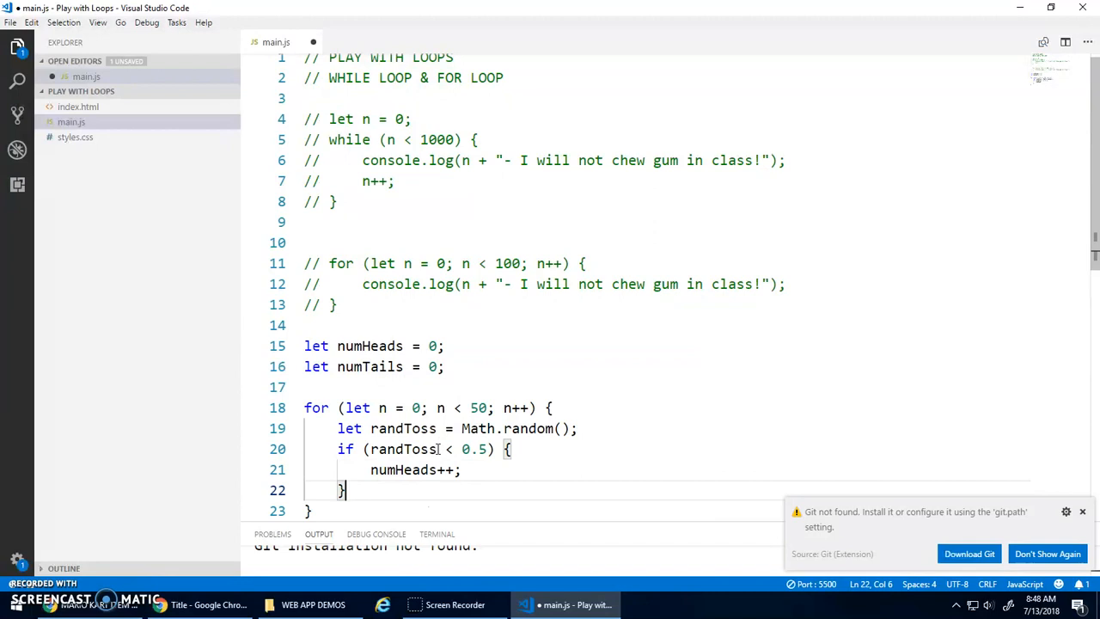
type(" else {")
key("Return")
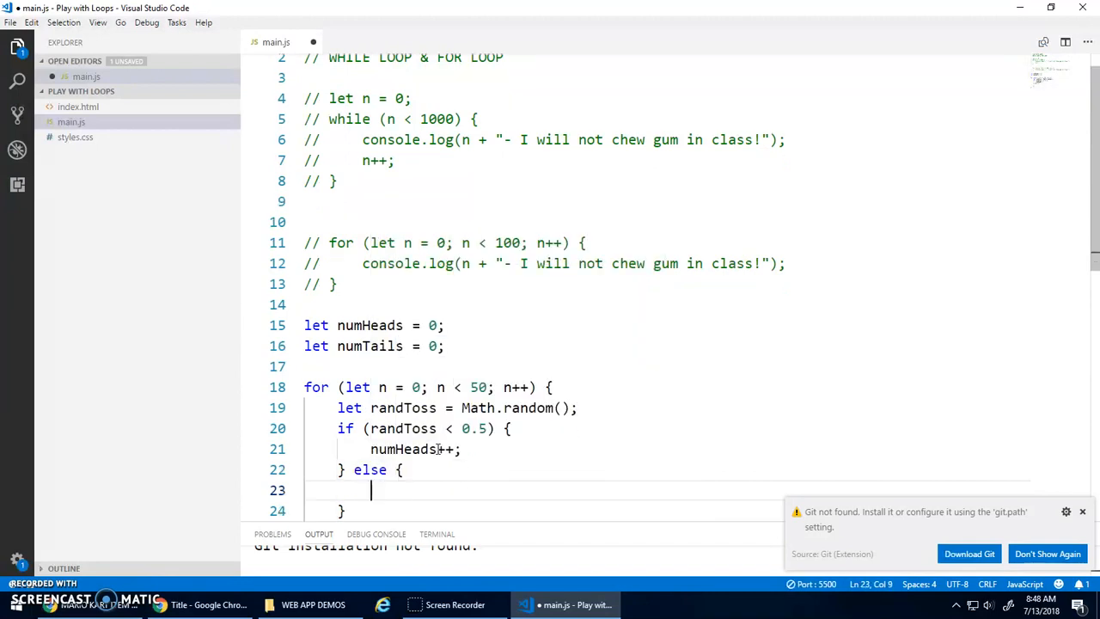
type("numTails++;")
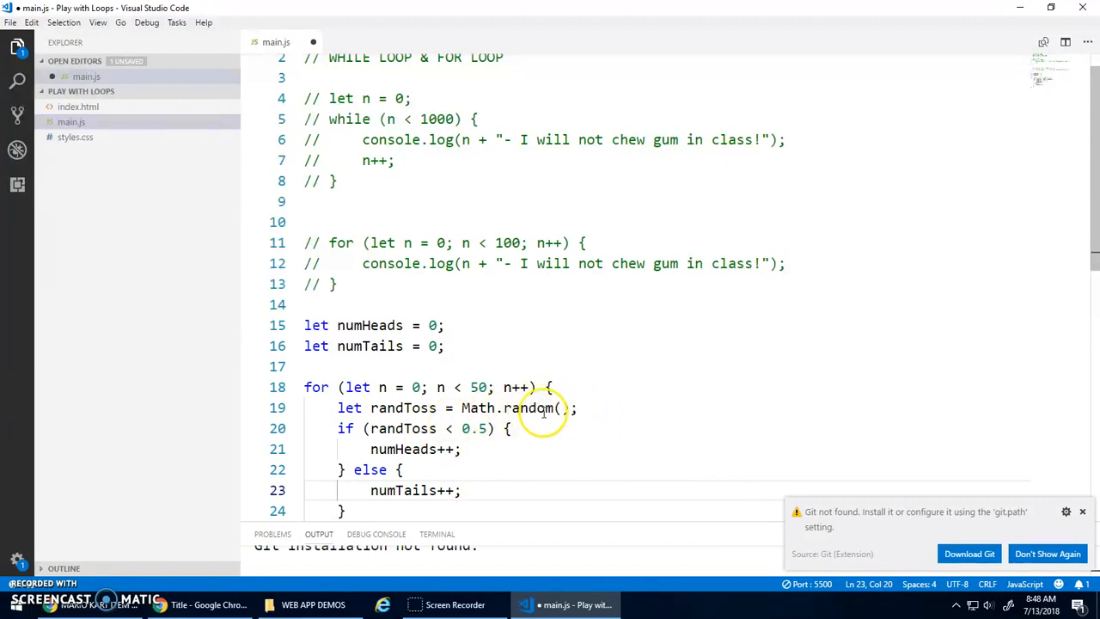
scroll(410, 490, "down", 2)
After the loop, log "NumHeads: " + numHeads and "NumTails: " + numTails on two lines
left_click(388, 461)
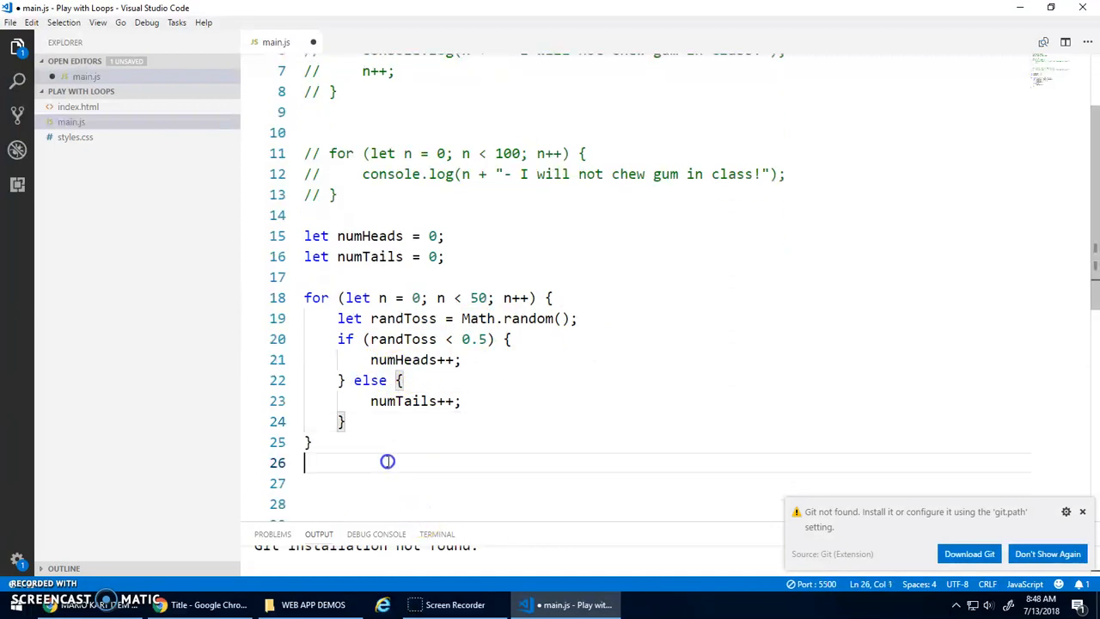
left_click(387, 451)
key("Return")
key("Return")
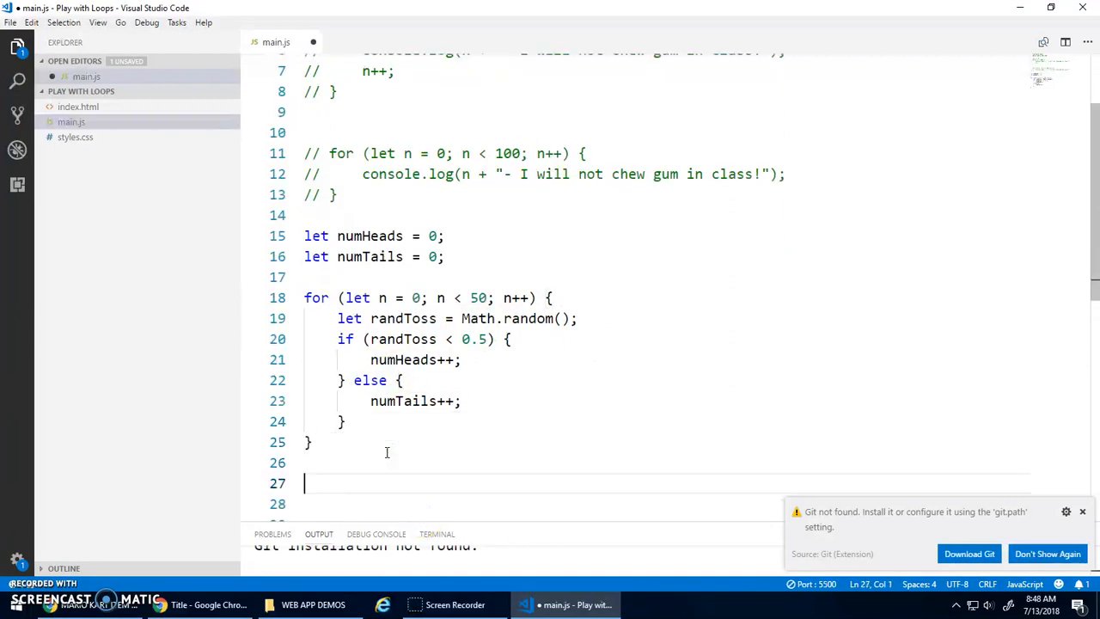
type("console.log(")
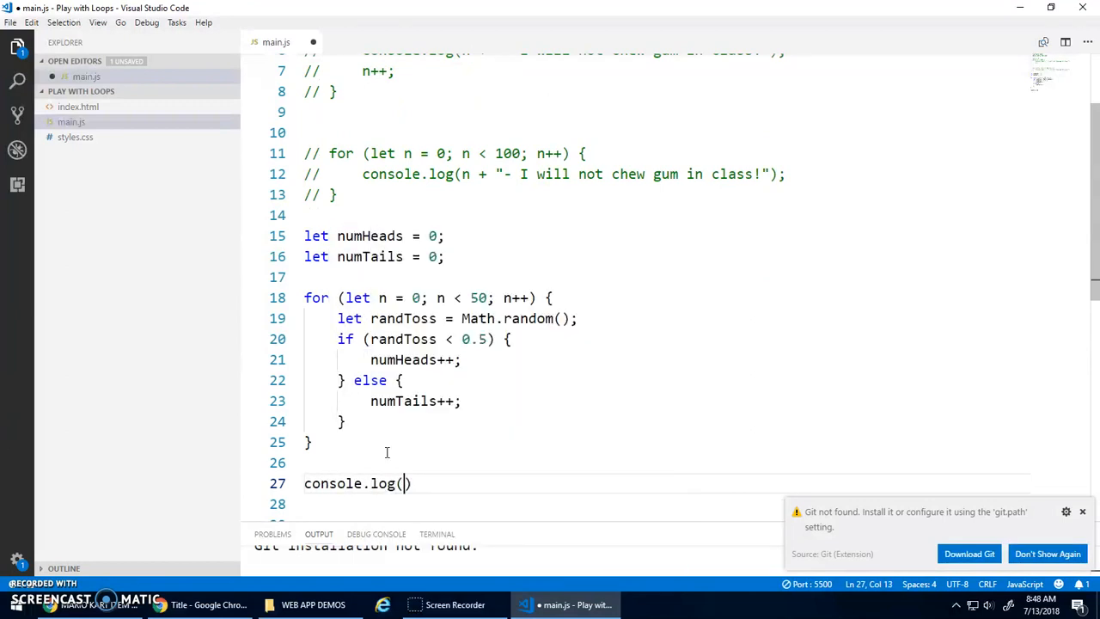
type("\"Num")
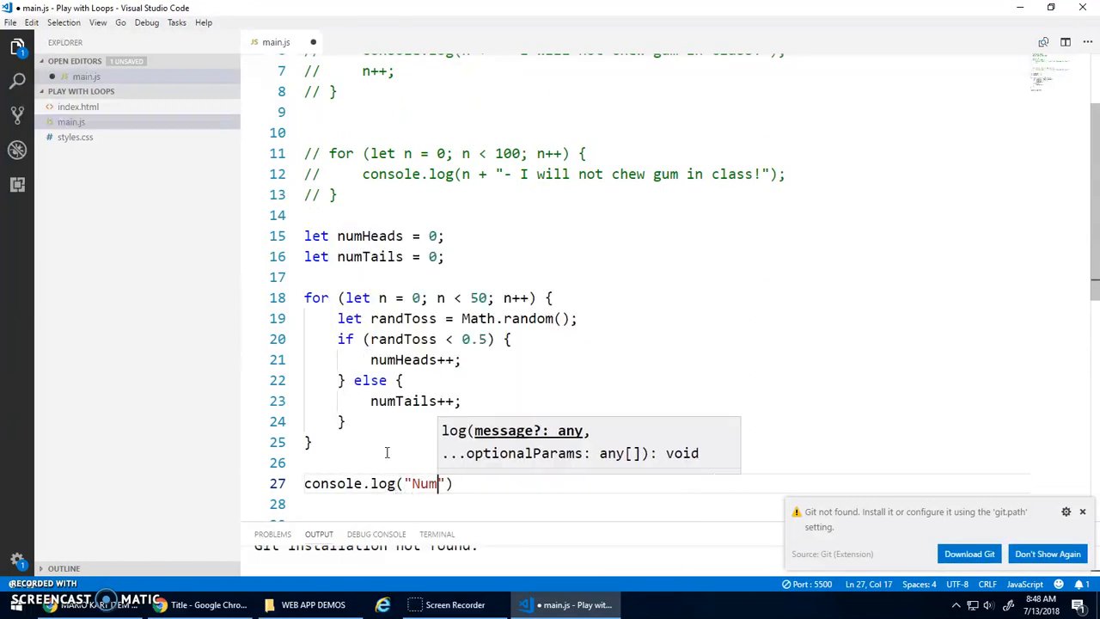
type("Heasd")
key("BackSpace")
key("BackSpace")
type("ds")
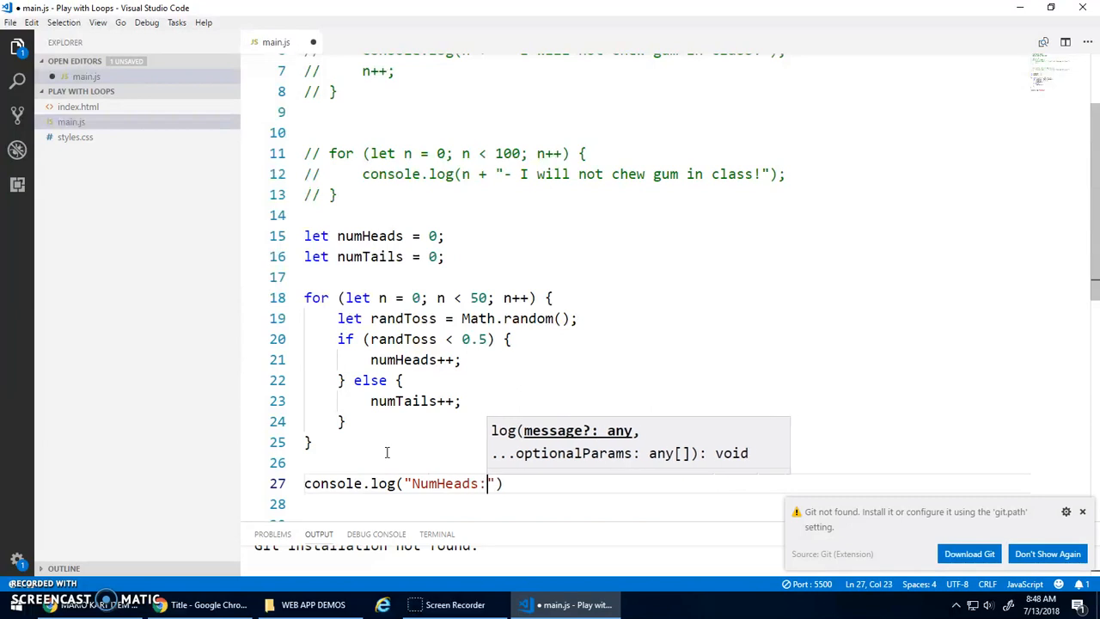
type(": \" +")
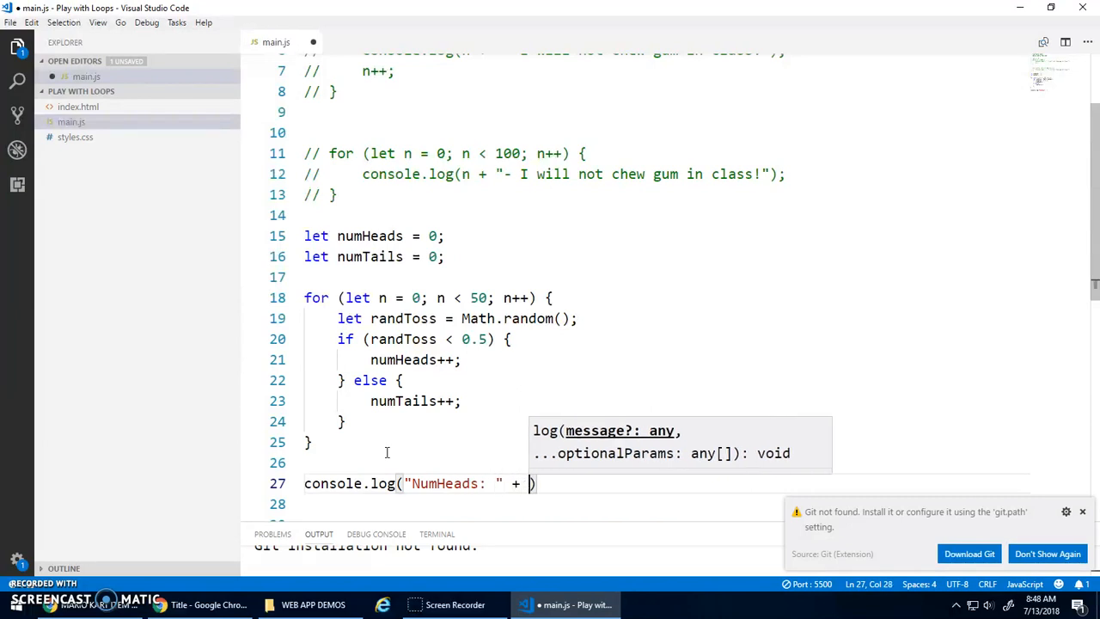
type(" numHeads")
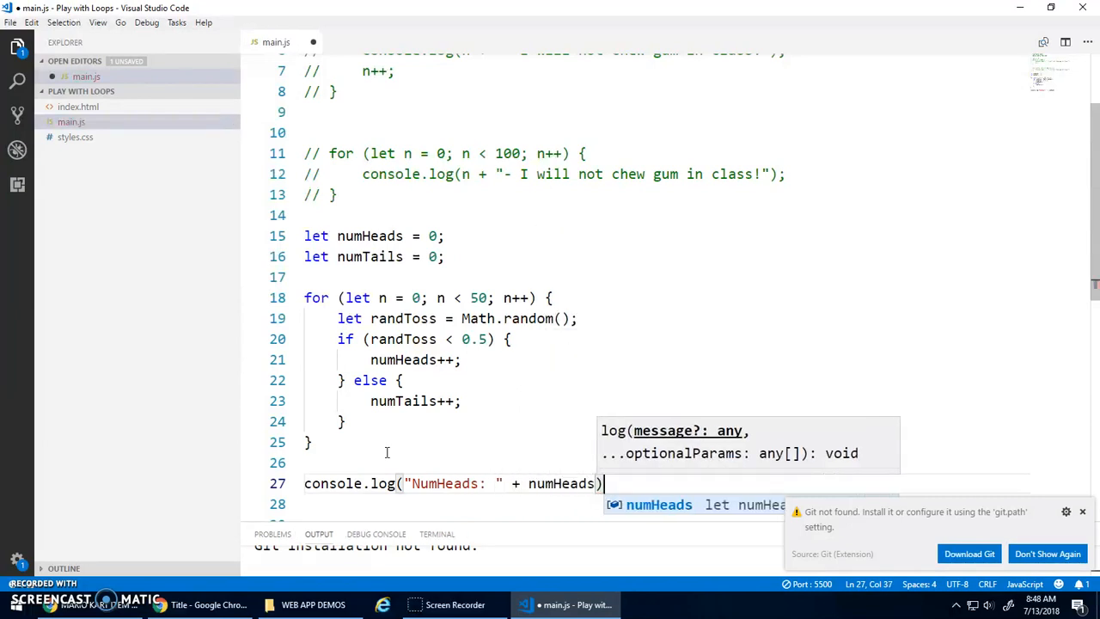
type(");")
key("Return")
type("console.")
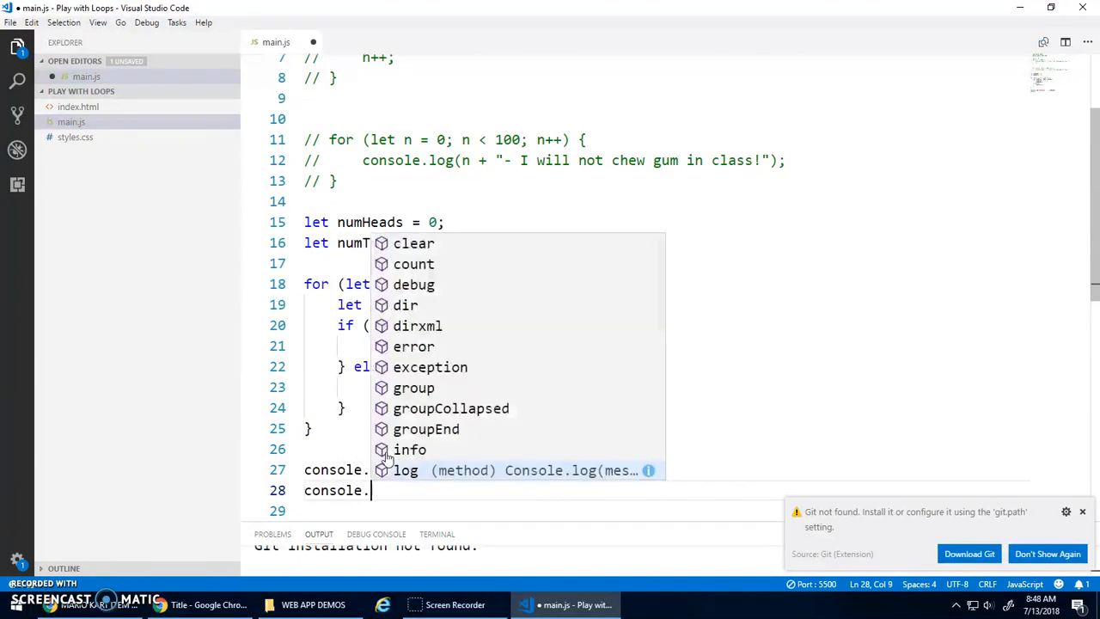
type("log(\"NumT")
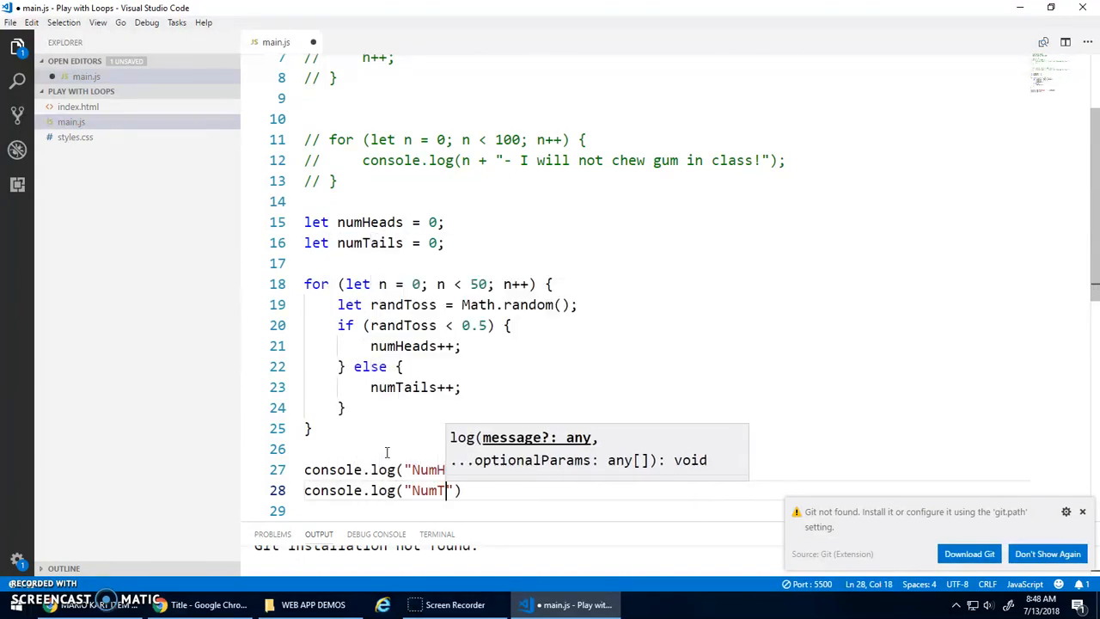
type("ails: \" + nu")
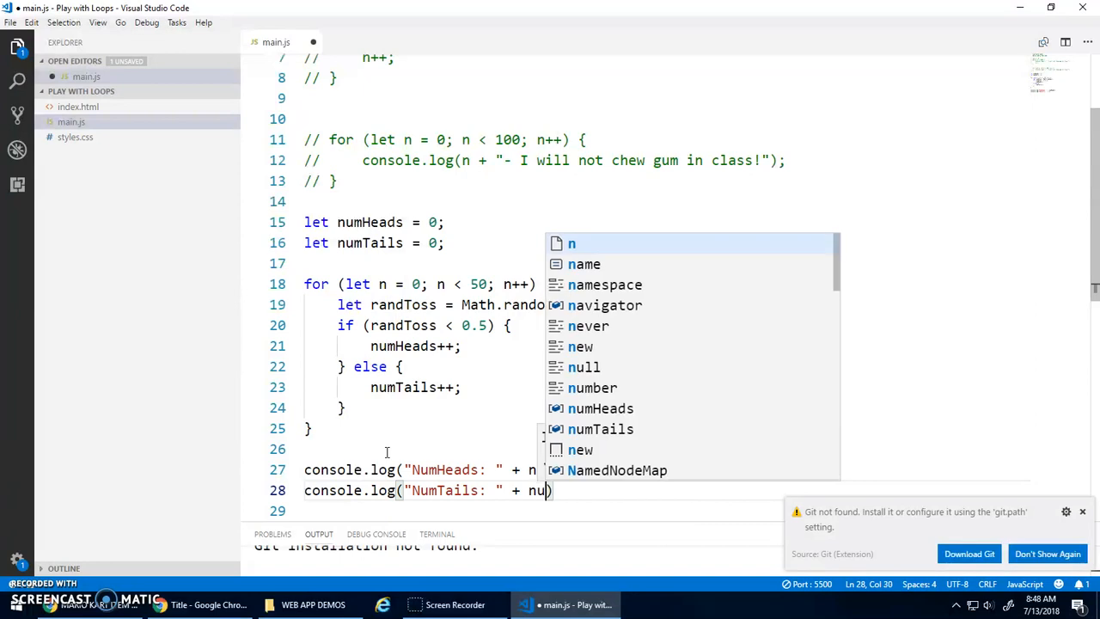
type("mTails);")
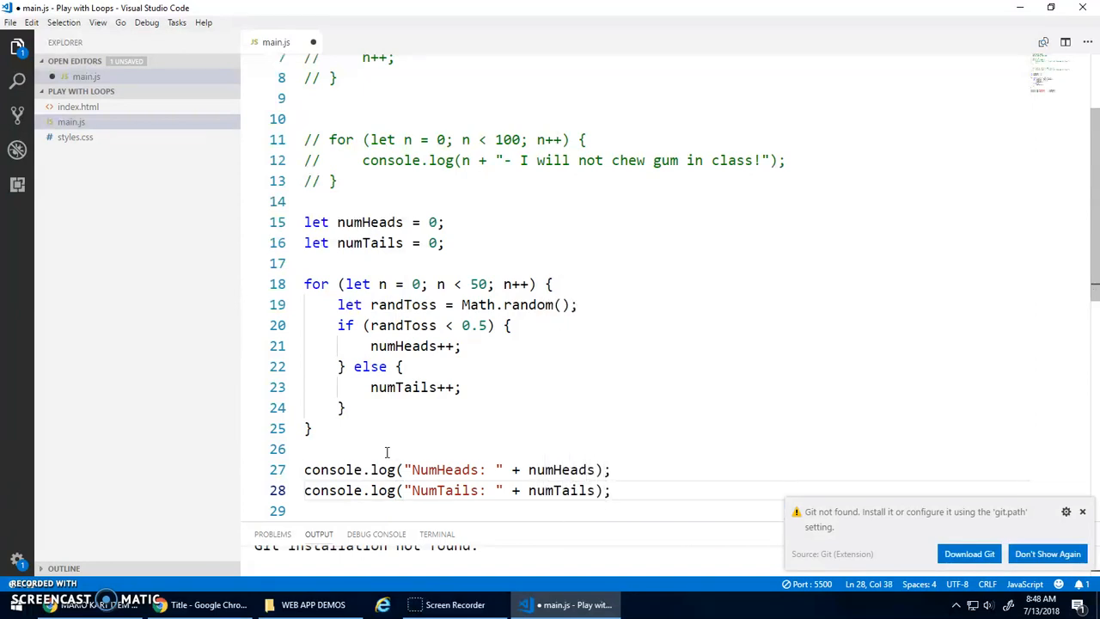
key("Up")
key("Up")
key("Up")
key("Up")
key("Up")
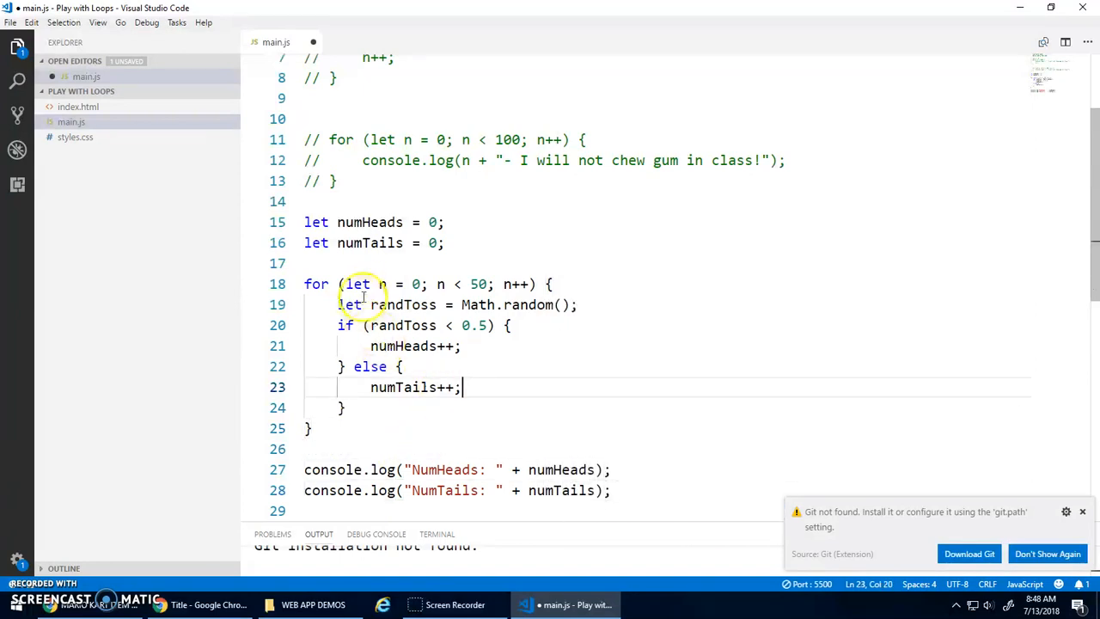
left_click_drag(305, 283, 596, 283)
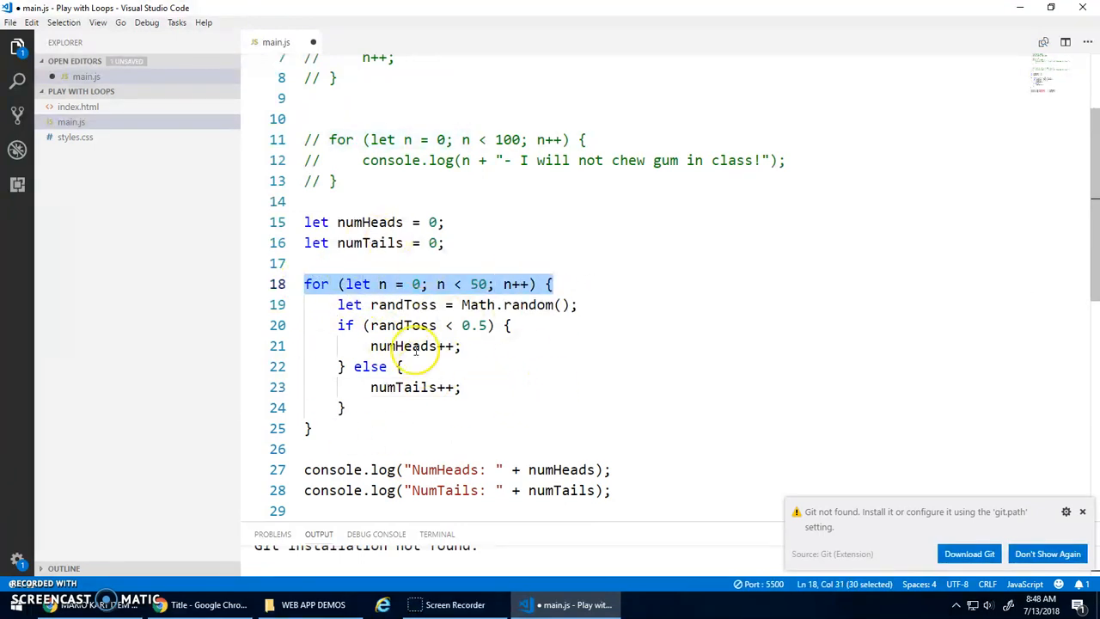
Head the loop body with a // One Coin Flip comment, walk through the randToss, if and else lines, and save
left_click(333, 304)
left_click(579, 284)
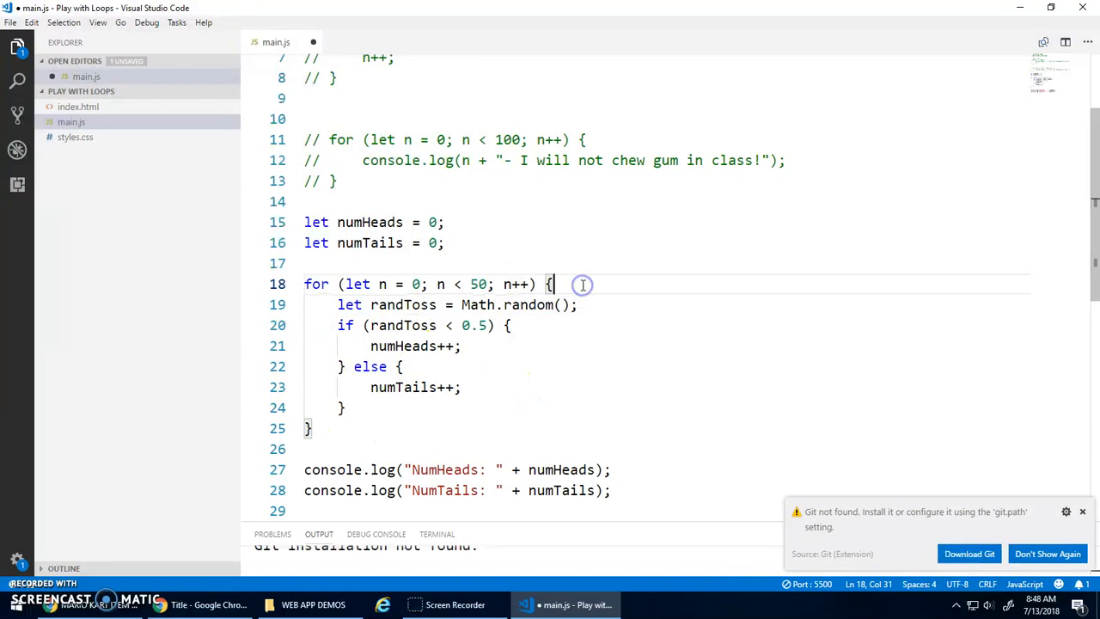
key("Return")
type("// One Coin Flip")
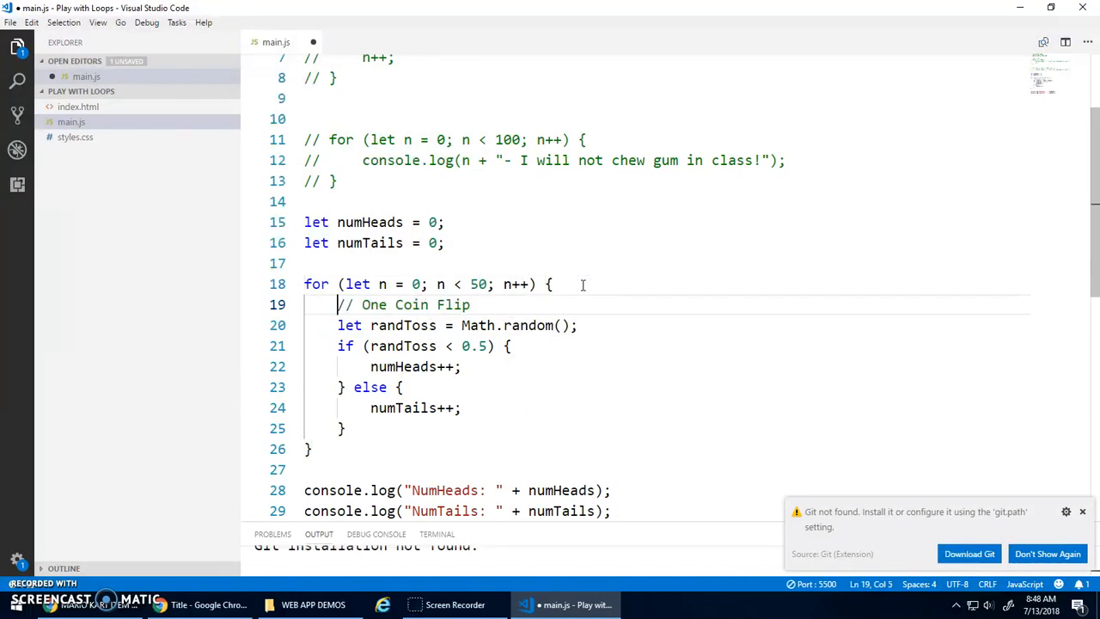
key("Down")
key("shift+End")
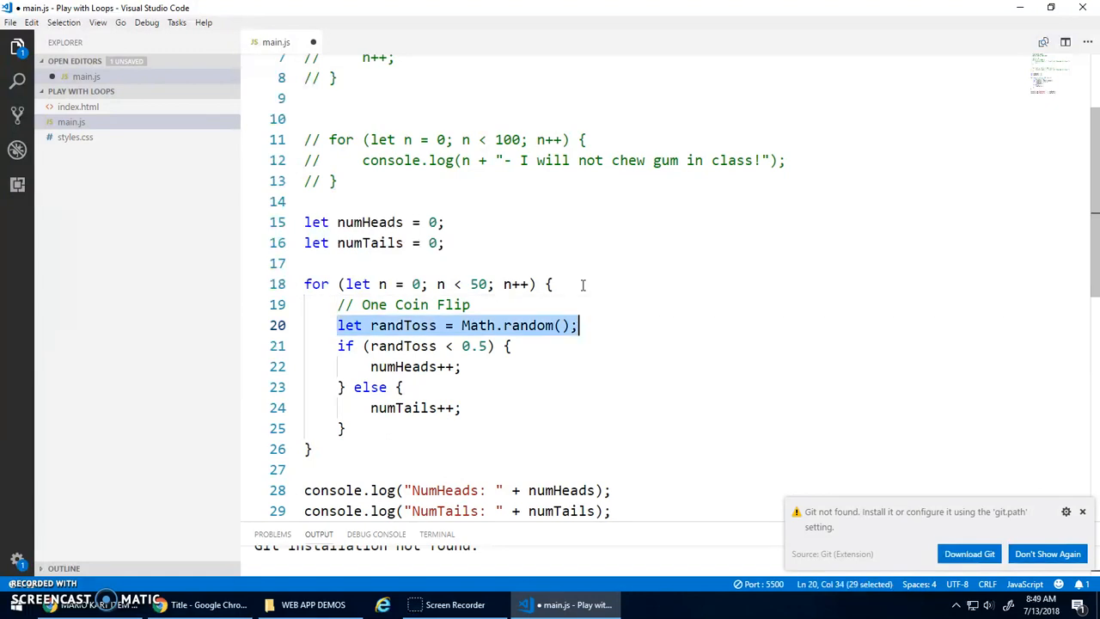
key("Down")
key("Home")
key("Down")
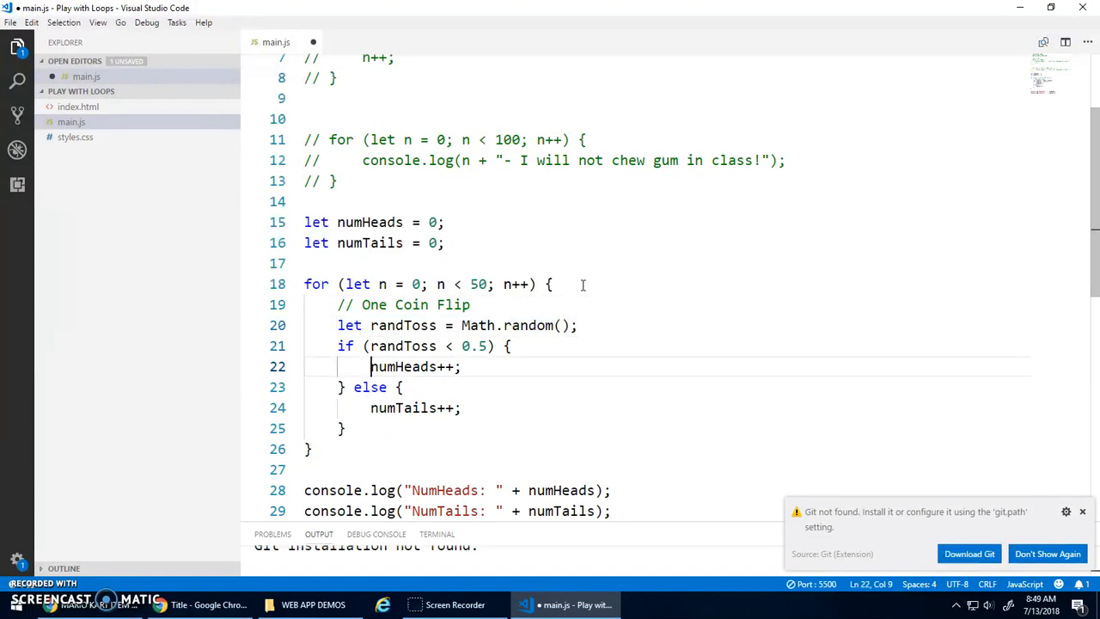
key("Down")
key("Down")
key("Down")
key("End")
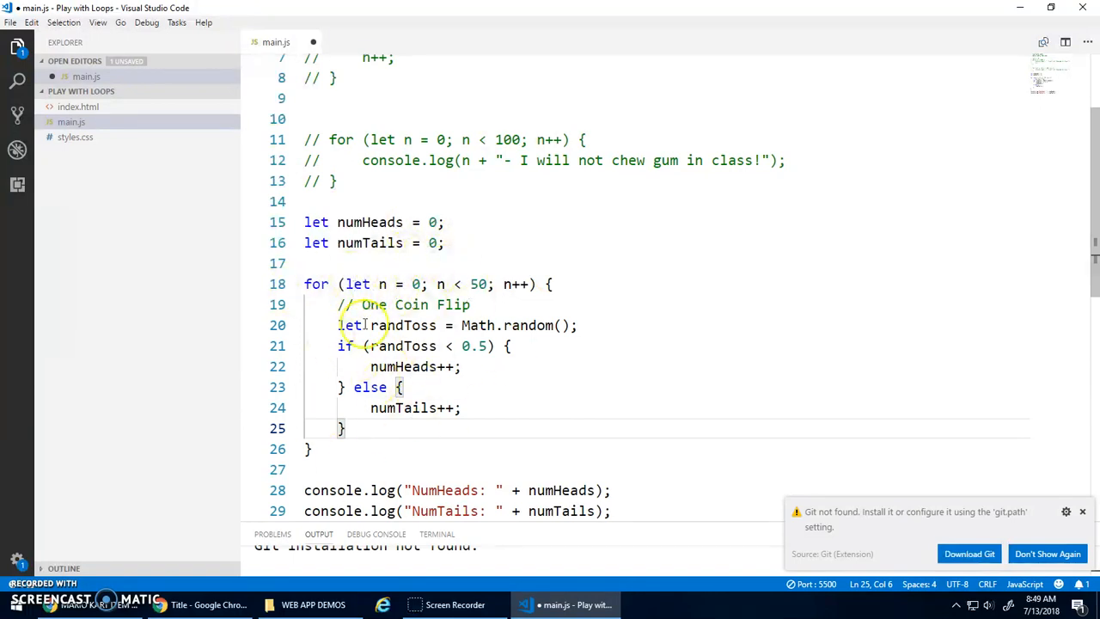
left_click(412, 441)
scroll(507, 443, "down", 2)
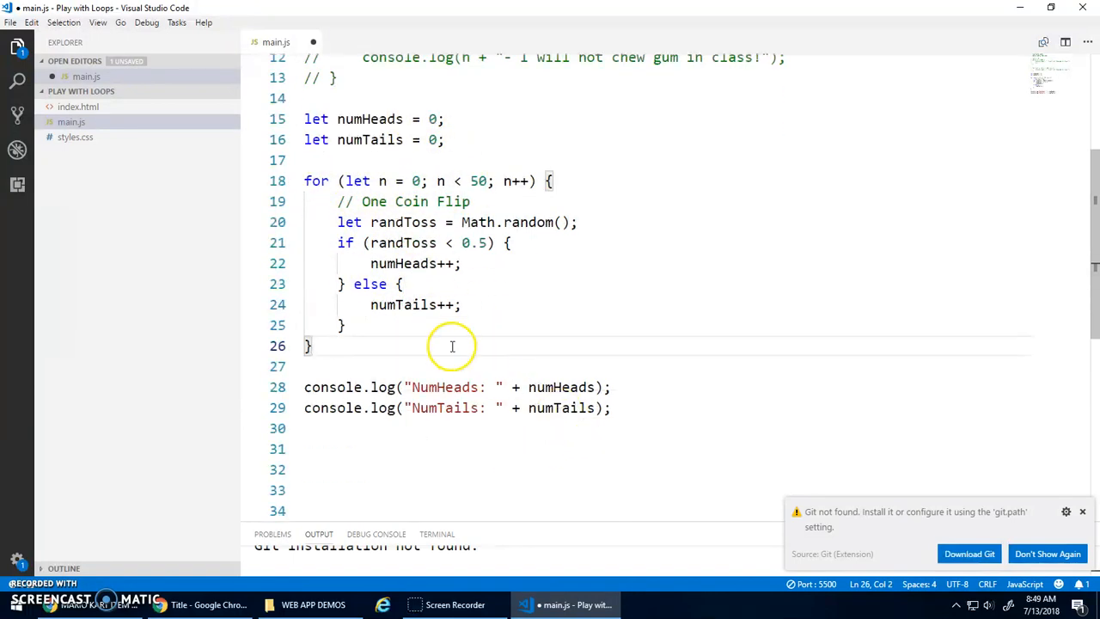
Save, raise the loop limit from 50 to 500, save again and check the browser console showing NumHeads 257, NumTails 243
key("ctrl+s")
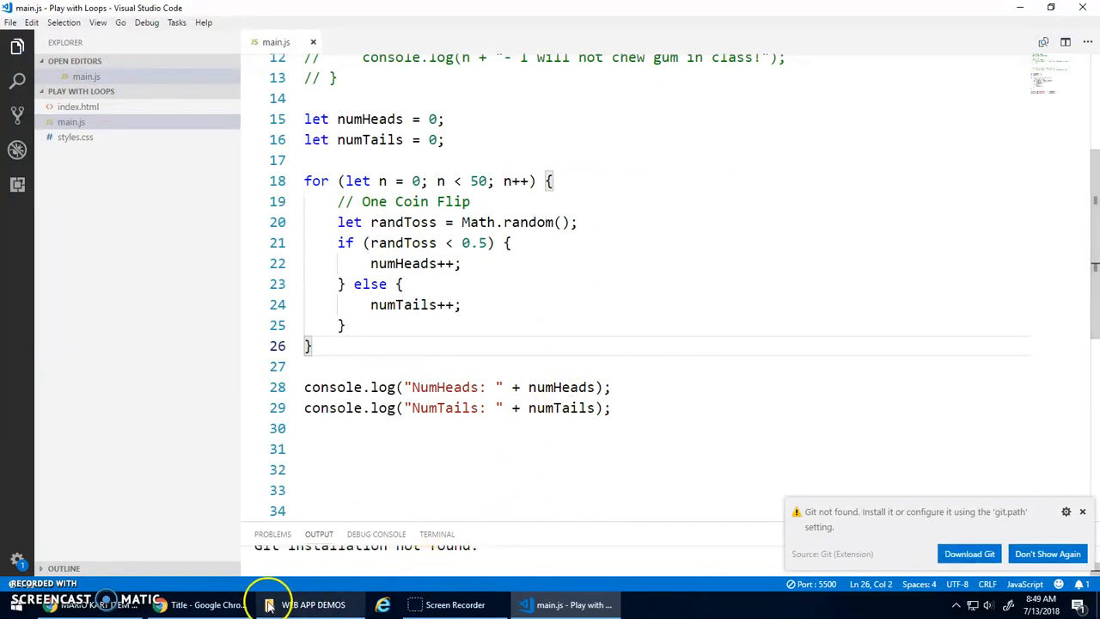
left_click(210, 605)
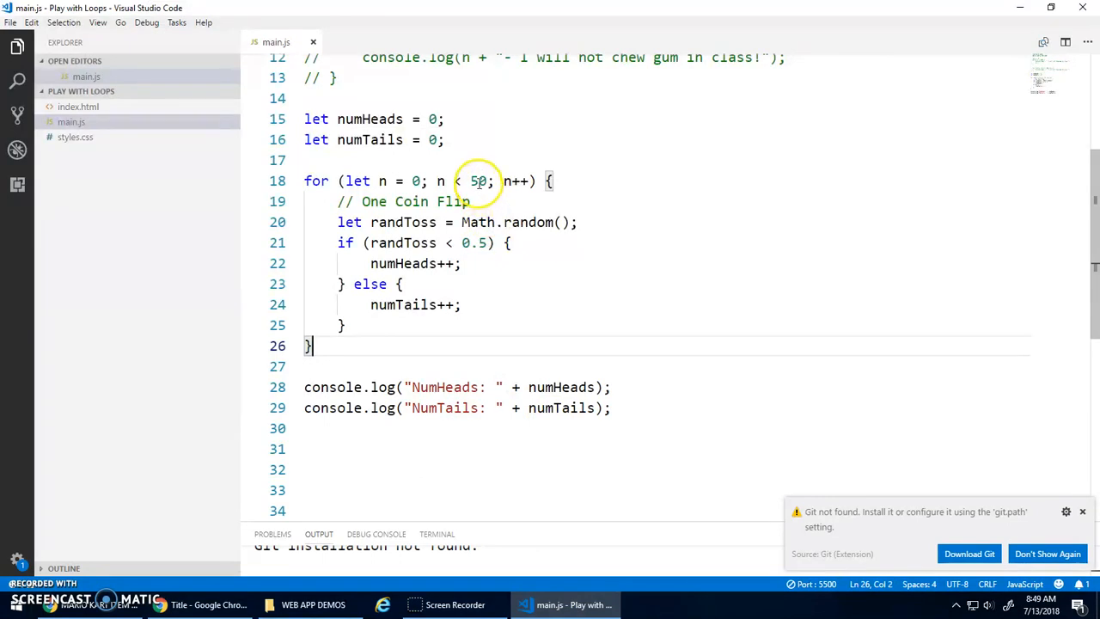
left_click(479, 180)
type("0")
key("ctrl+s")
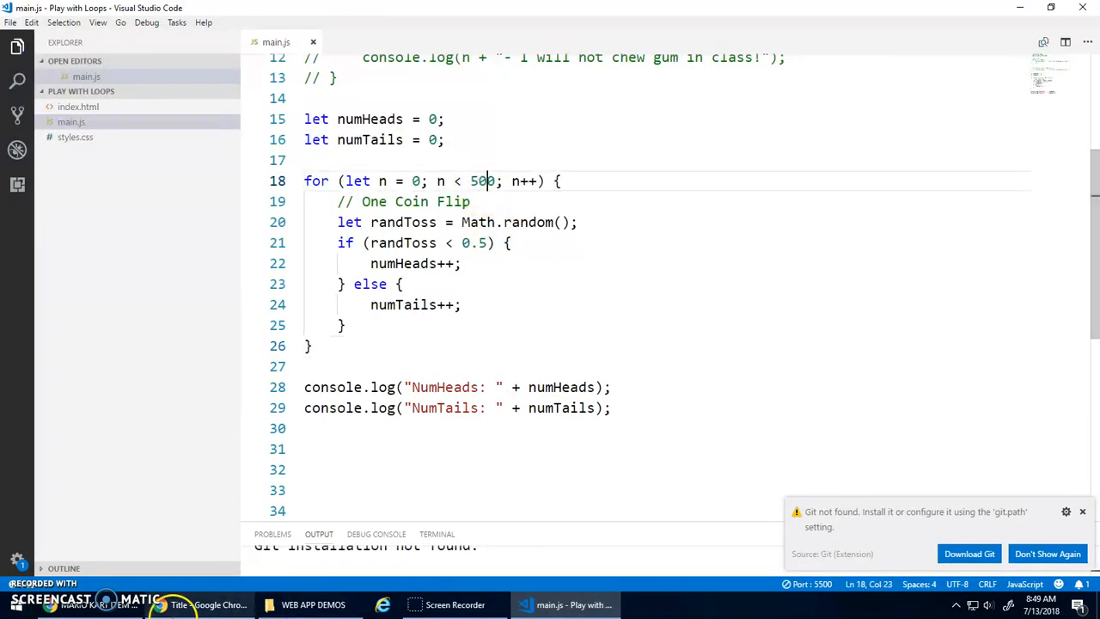
left_click(197, 604)
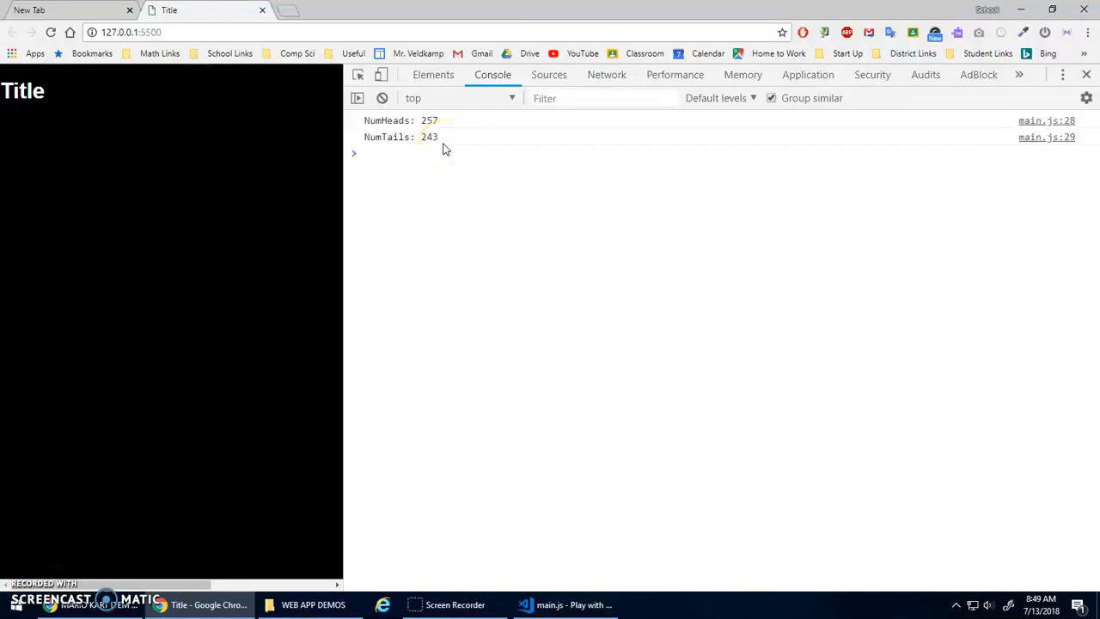
Back in main.js, remove the for-loop header on line 18, keeping the brace and the One Coin Flip comment line
left_click(575, 603)
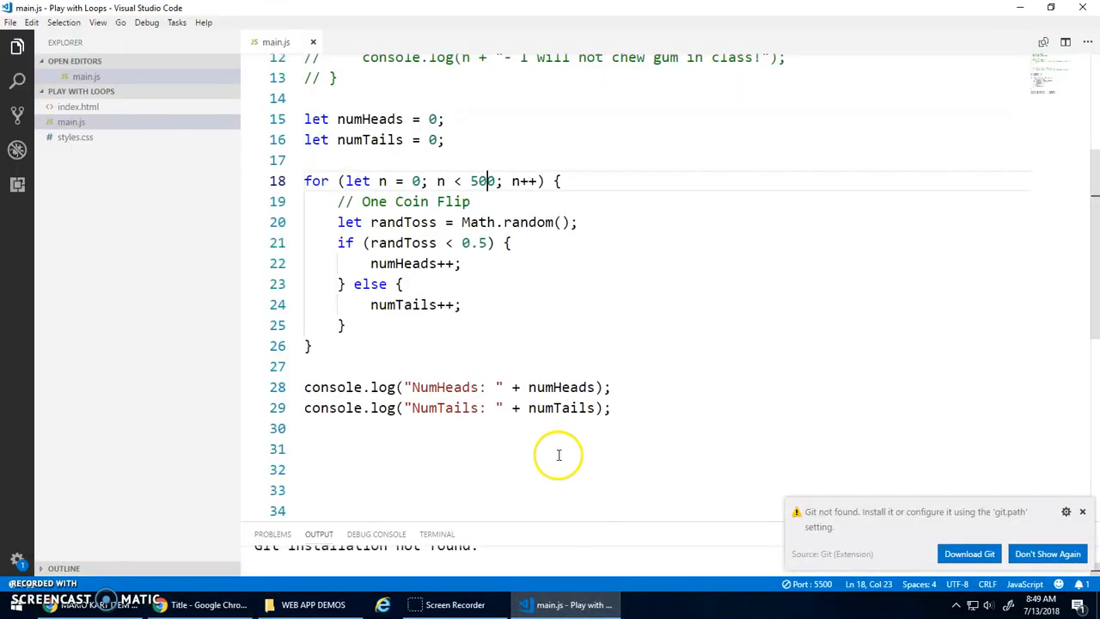
left_click(496, 353)
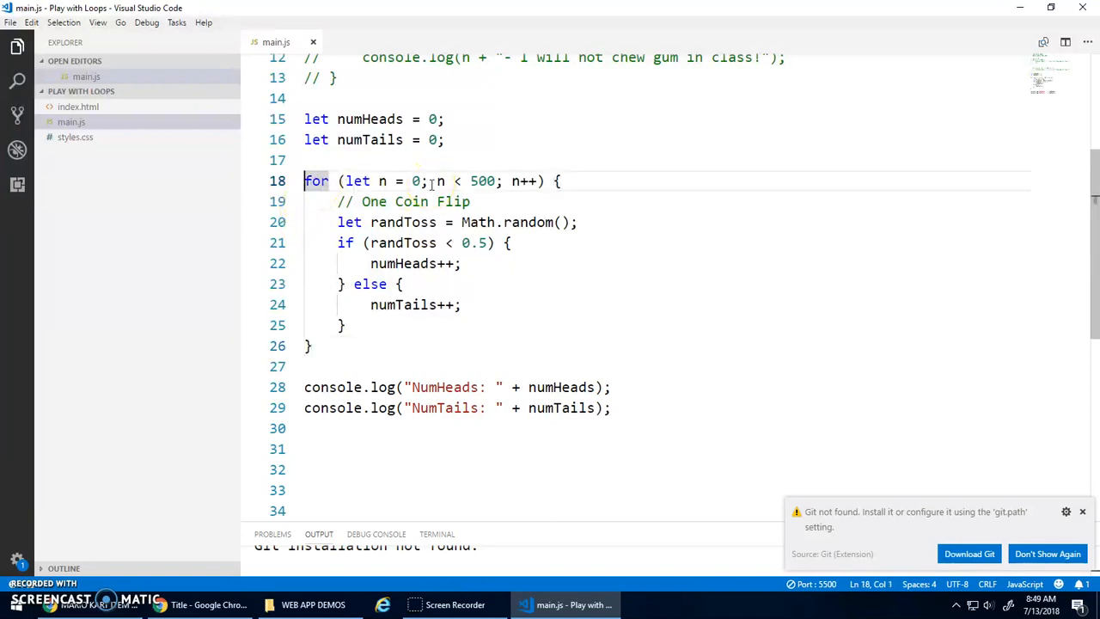
key("shift+End")
key("BackSpace")
type("while ()")
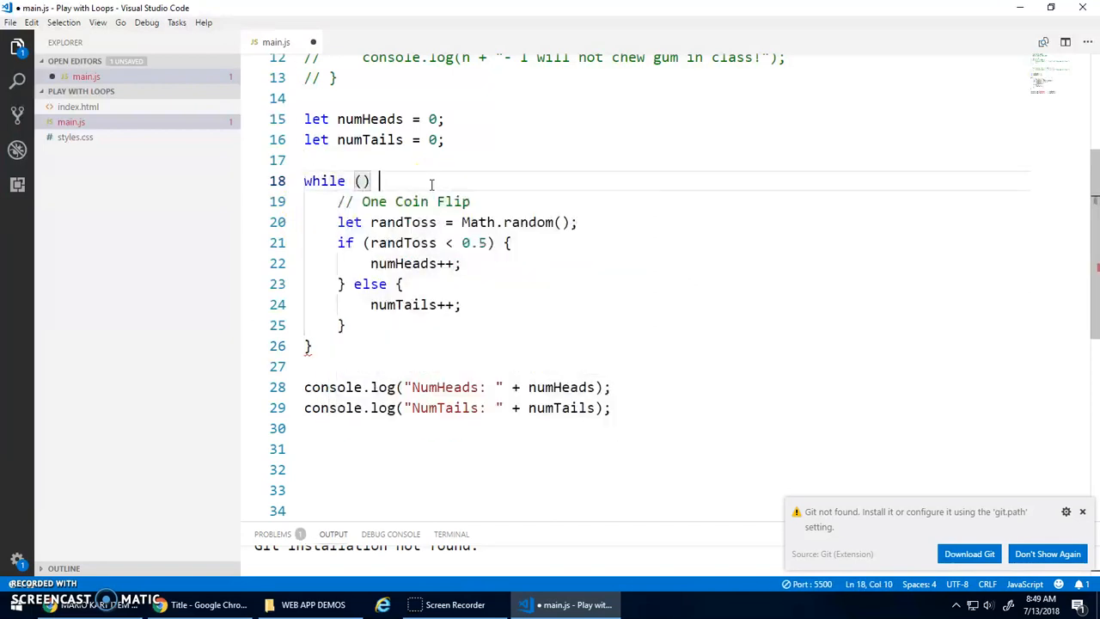
key("BackSpace")
key("Delete")
key("Return")
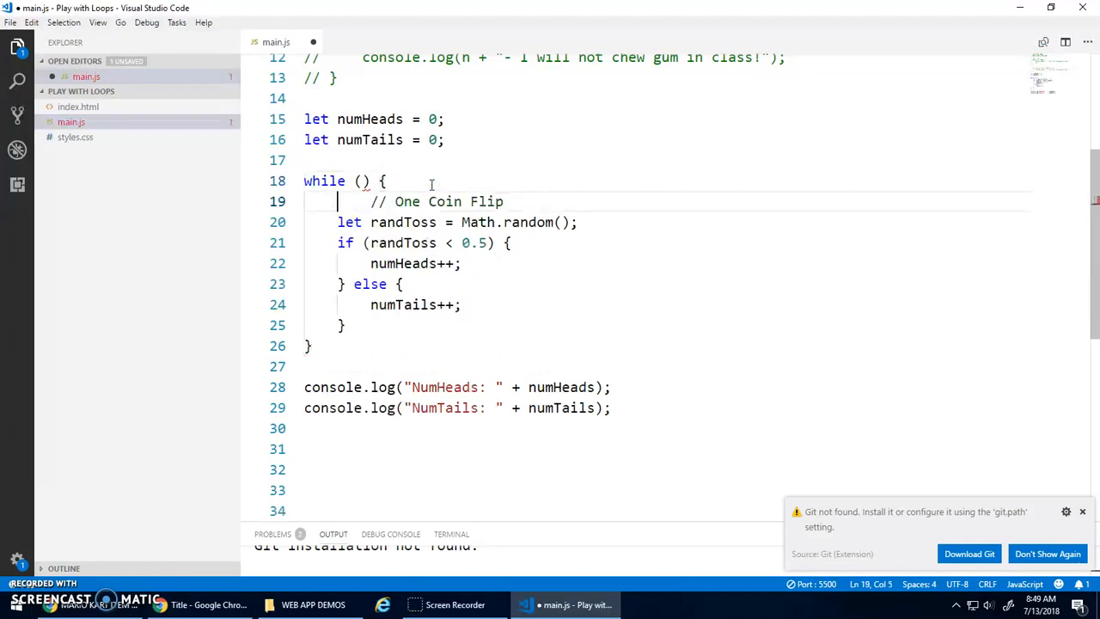
key("Delete")
key("Delete")
key("Up")
key("Right")
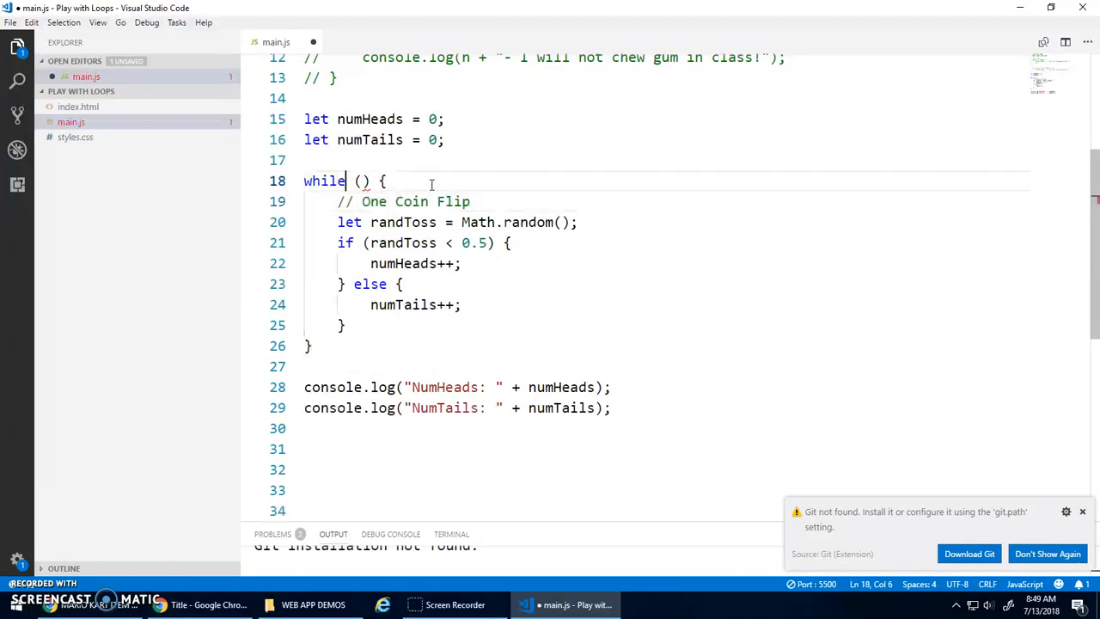
Make the coin-flip loop a while (numHeads < 100) loop over the same body and save main.js
key("Down")
key("Home")
key("shift+Down")
key("shift+Down")
key("shift+Down")
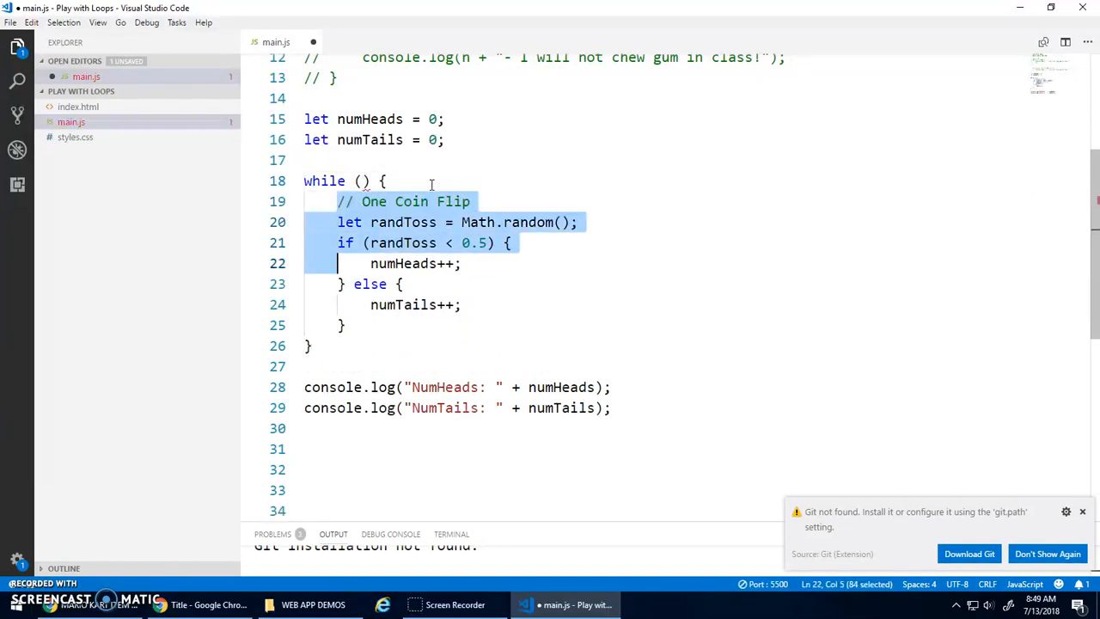
key("shift+Down")
key("shift+Down")
key("shift+Down")
key("Up")
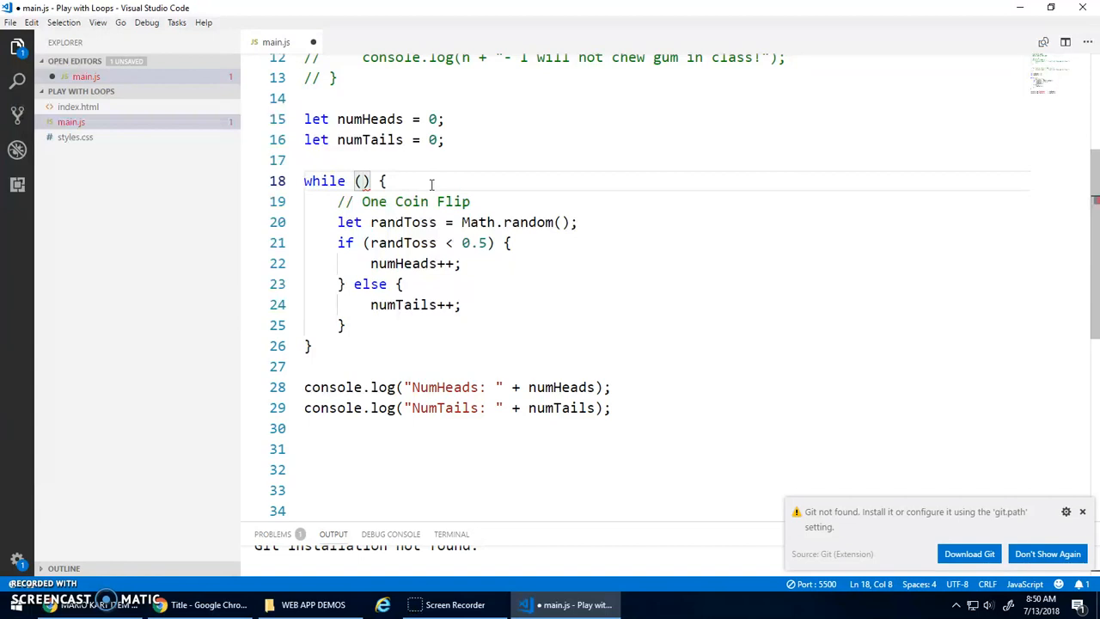
type("n")
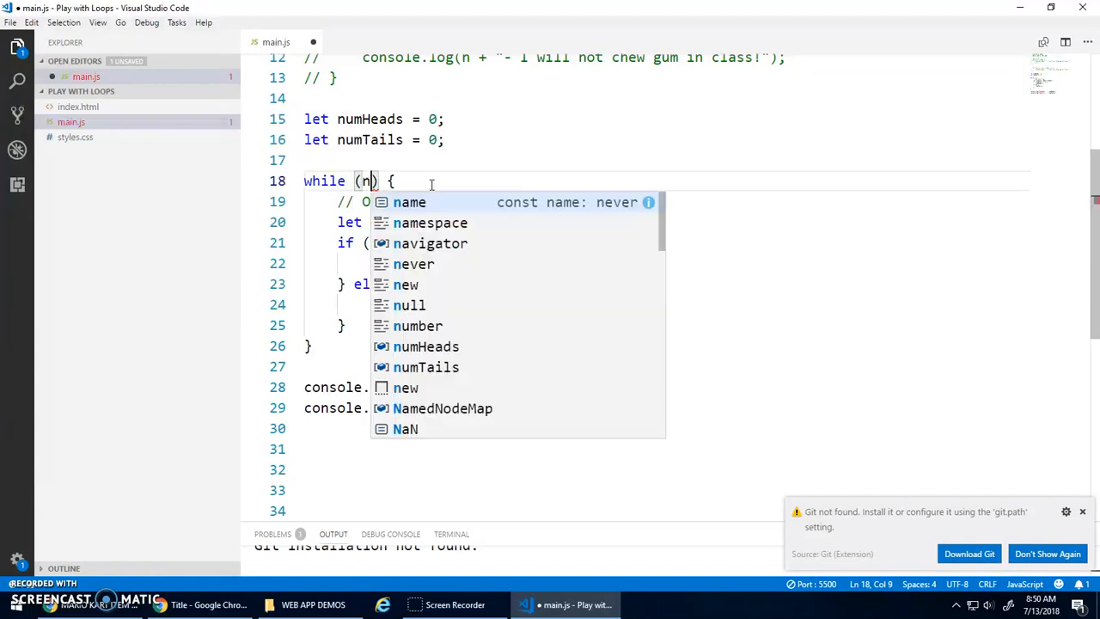
type("um")
type("Head")
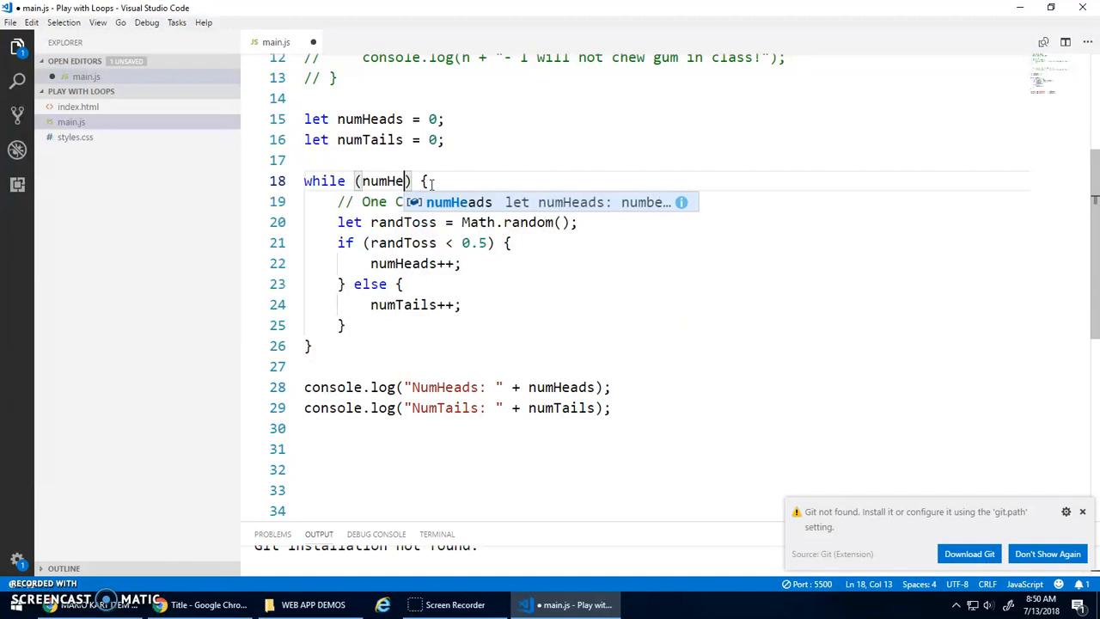
type("s < ")
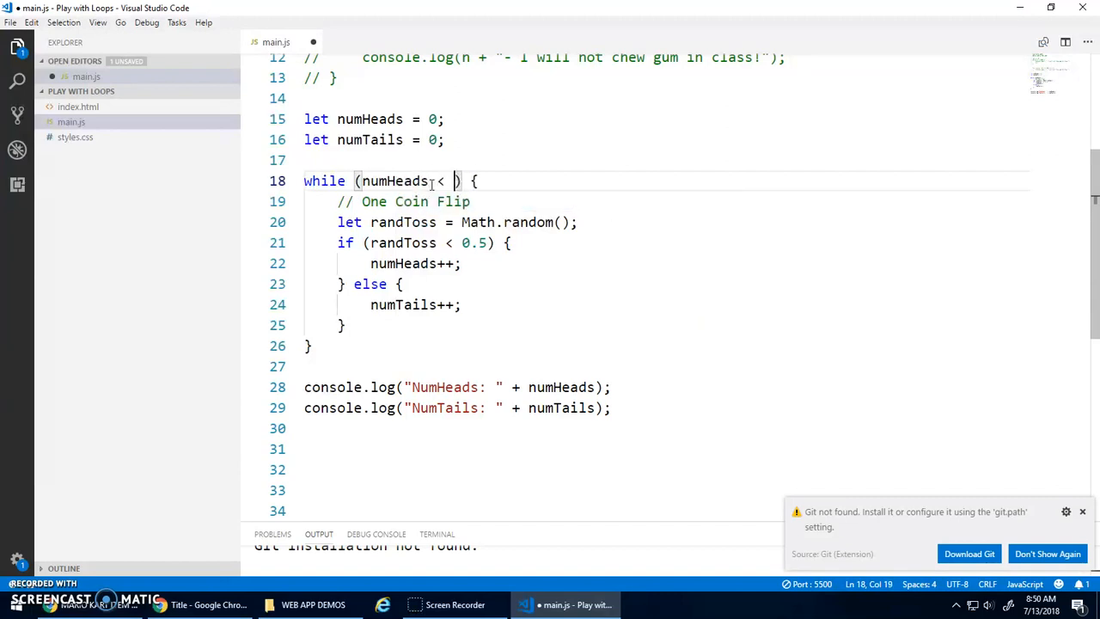
type("100")
key("Down")
key("Down")
key("Home")
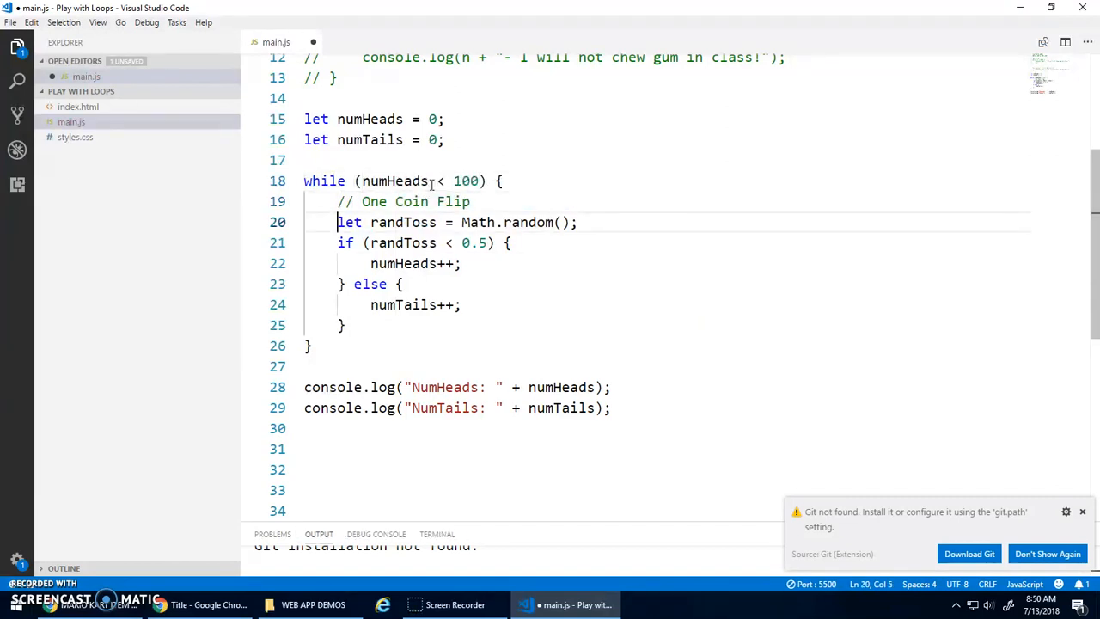
key("Down")
key("Down")
key("Down")
key("Down")
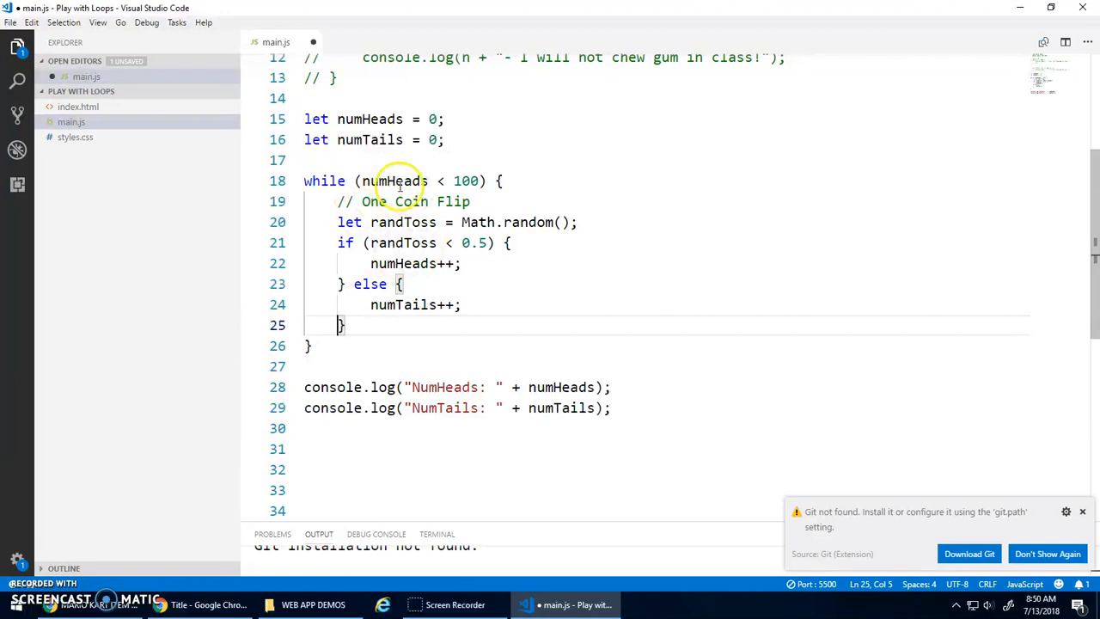
mouse_move(403, 243)
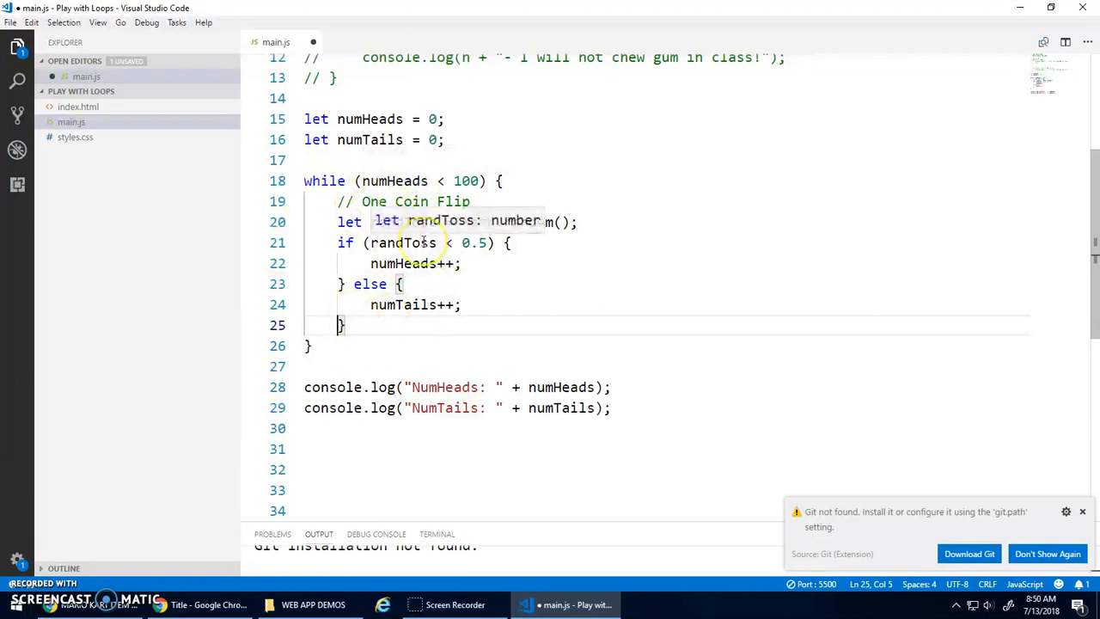
key("ctrl+s")
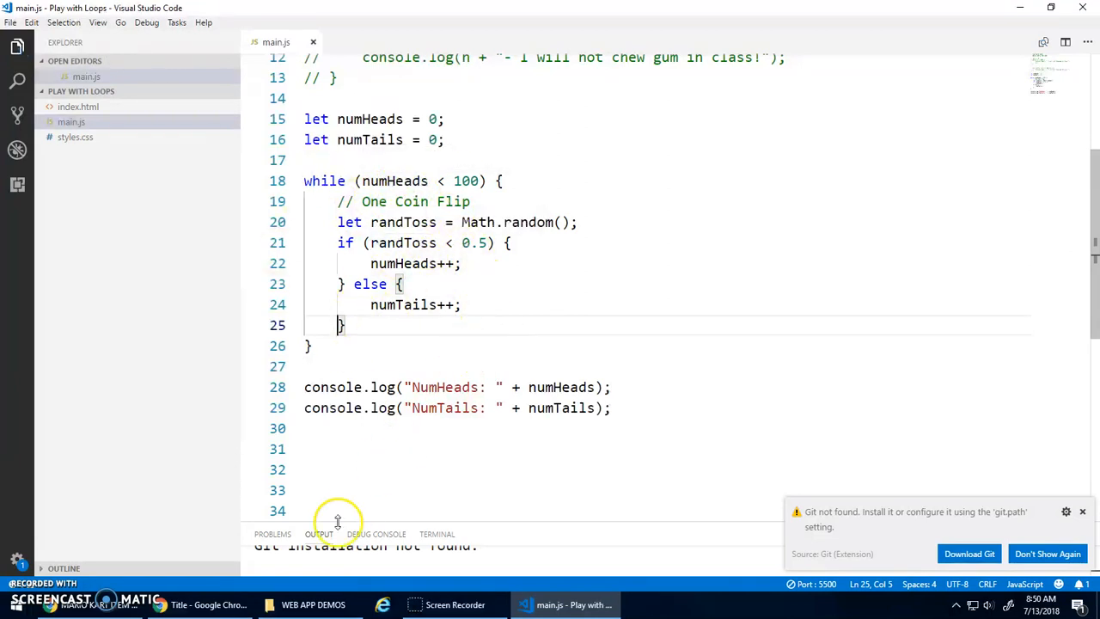
Make a trivial edit after the numTails line and resave main.js to refresh the live page
left_click(453, 143)
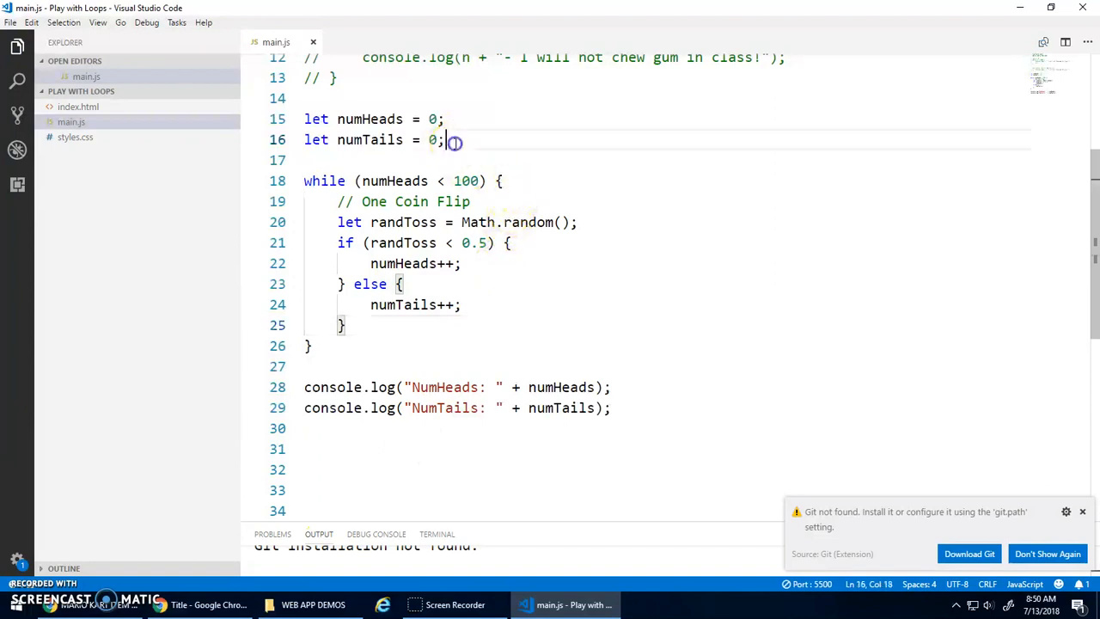
key("Return")
key("BackSpace")
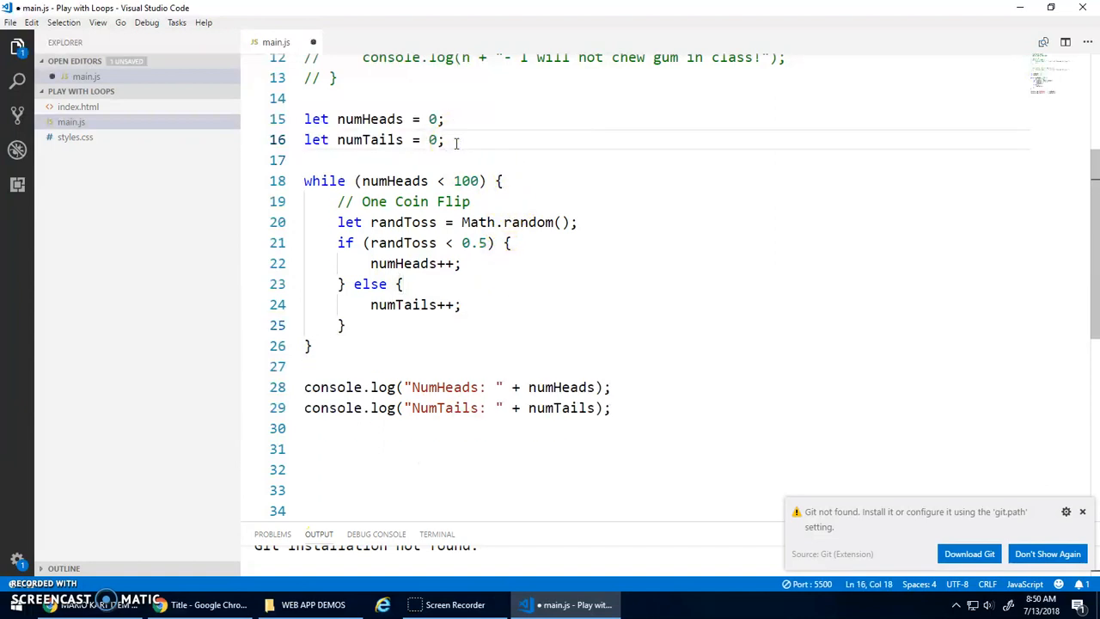
key("ctrl+s")
Reload the page in Chrome to rerun the flips (NumHeads 100, NumTails 113), then return to main.js
left_click(227, 605)
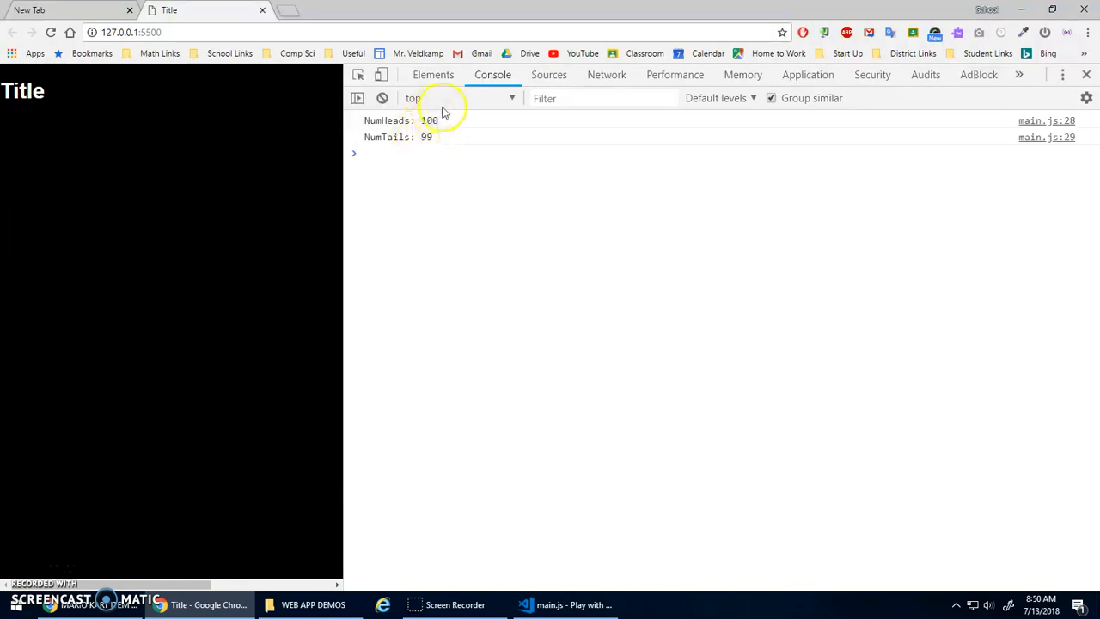
left_click(51, 32)
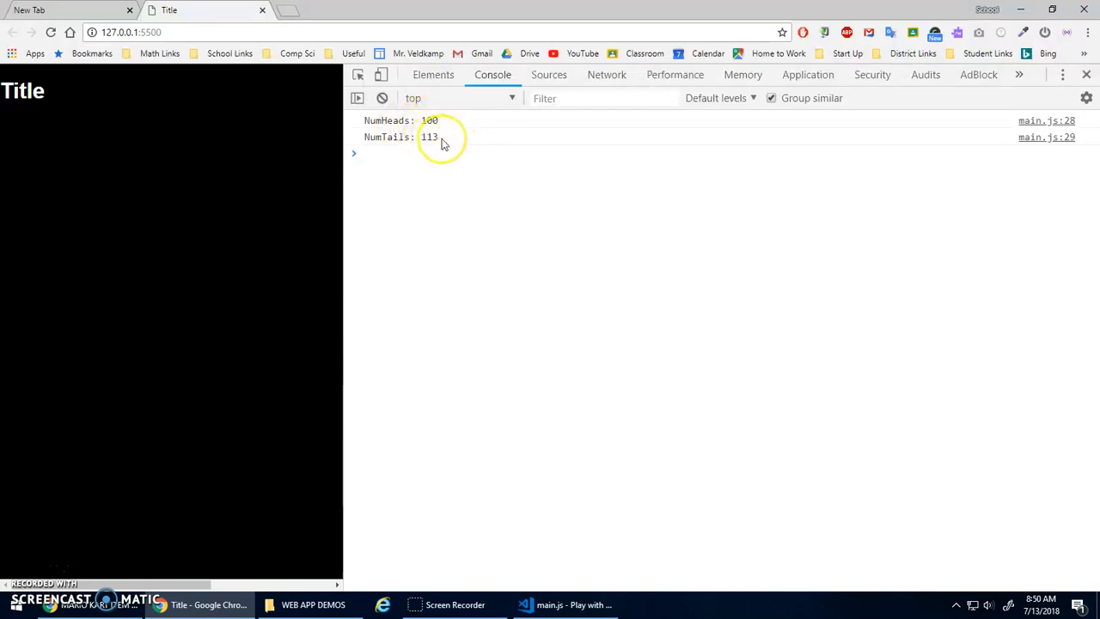
left_click(549, 603)
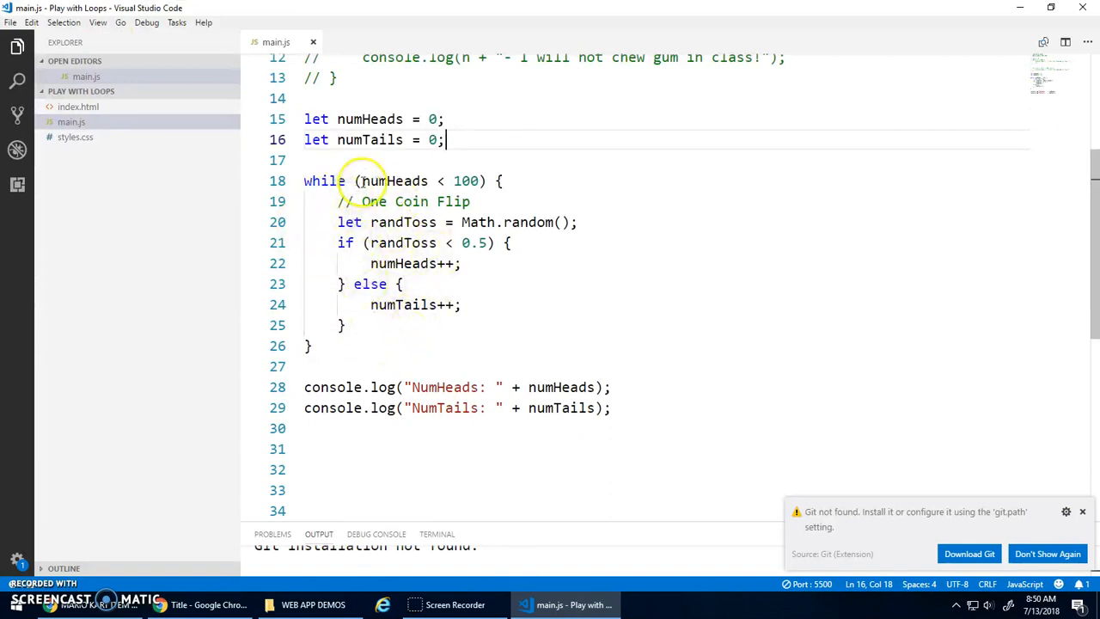
left_click_drag(361, 181, 484, 180)
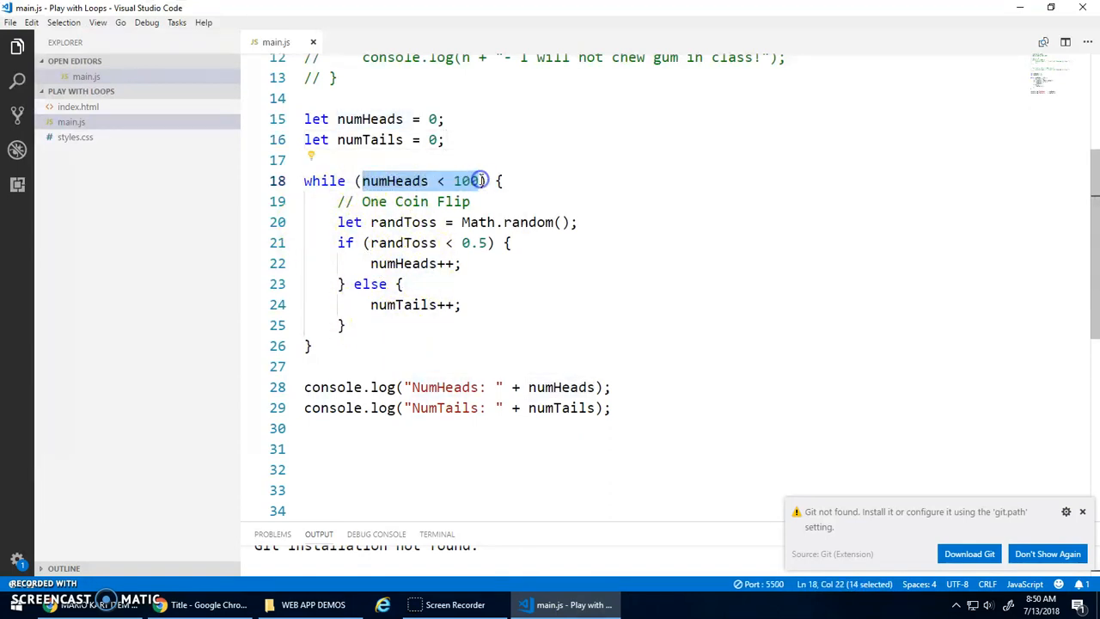
left_click(447, 166)
scroll(439, 172, "up", 3)
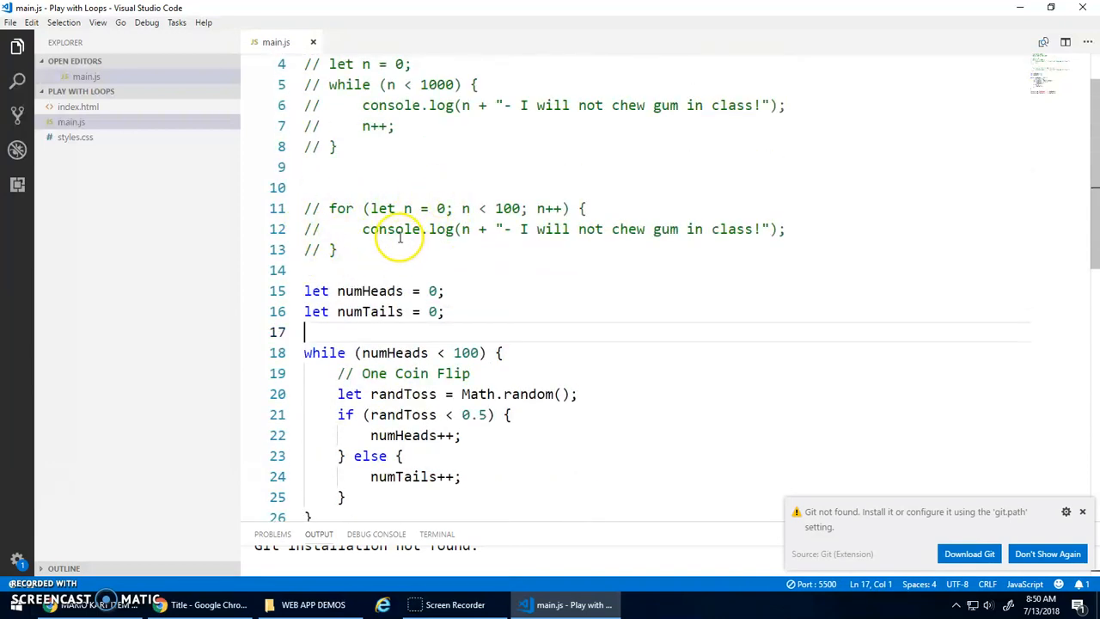
scroll(399, 217, "up", 1)
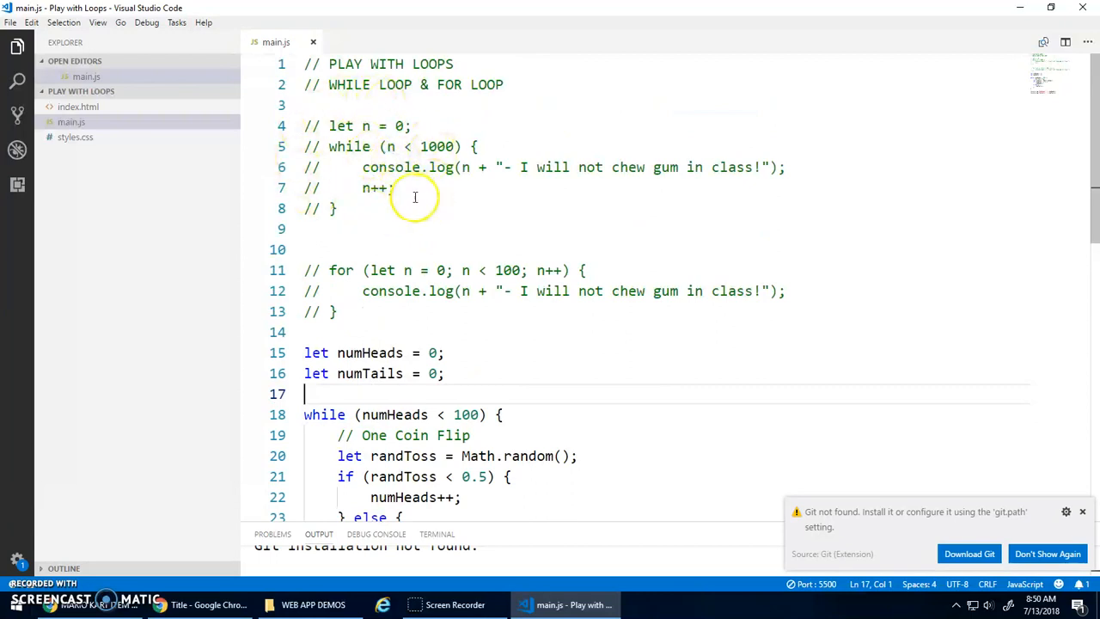
left_click_drag(386, 147, 454, 147)
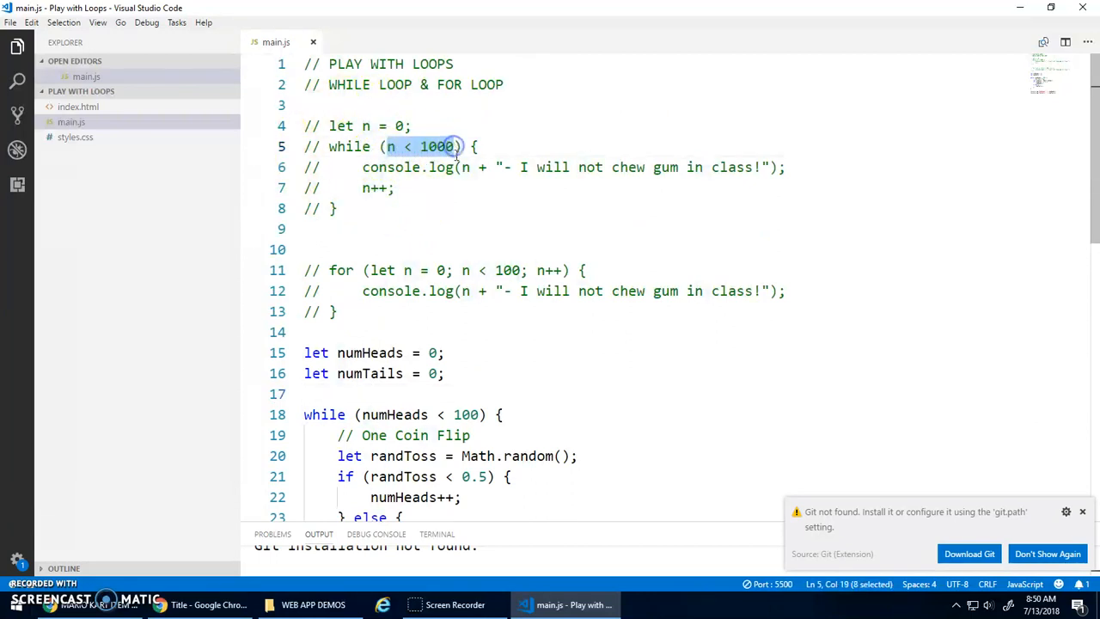
left_click(450, 186)
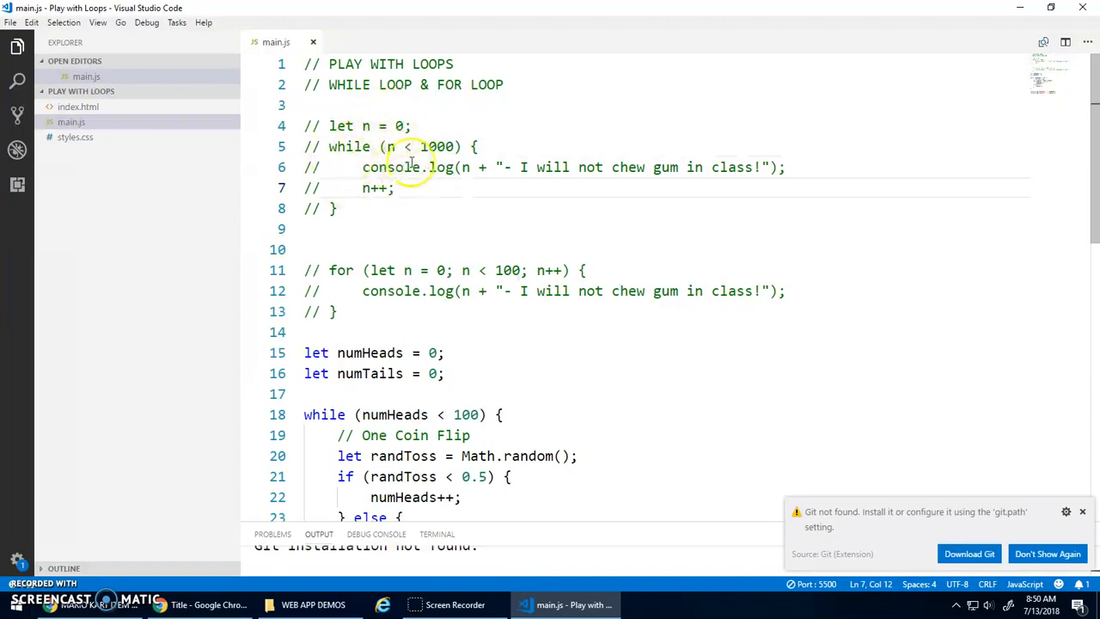
double_click(392, 147)
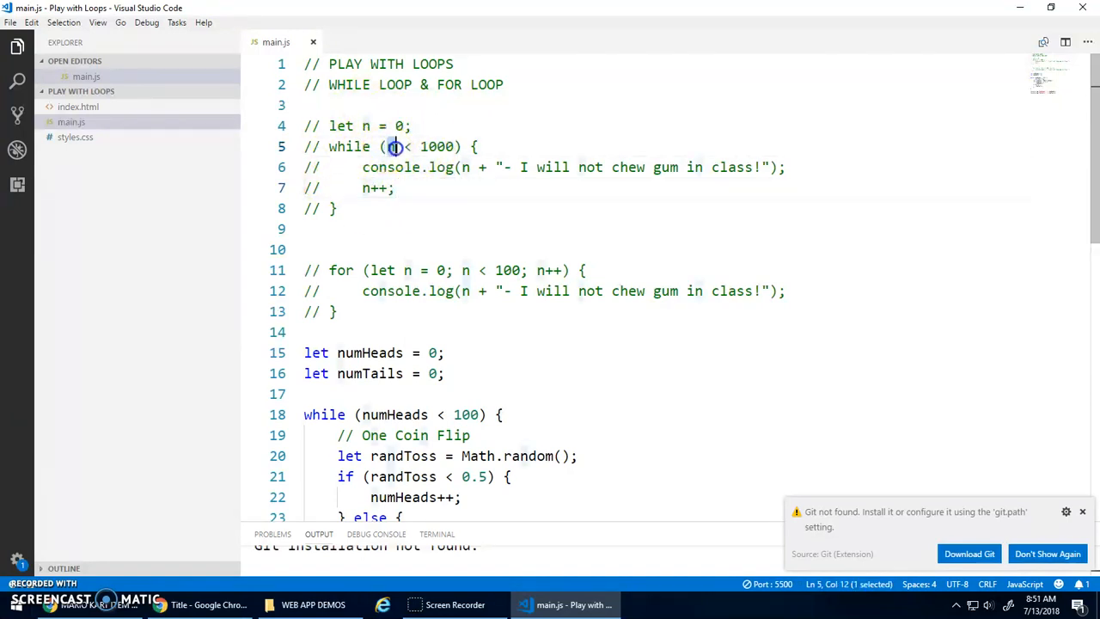
left_click_drag(393, 147, 454, 147)
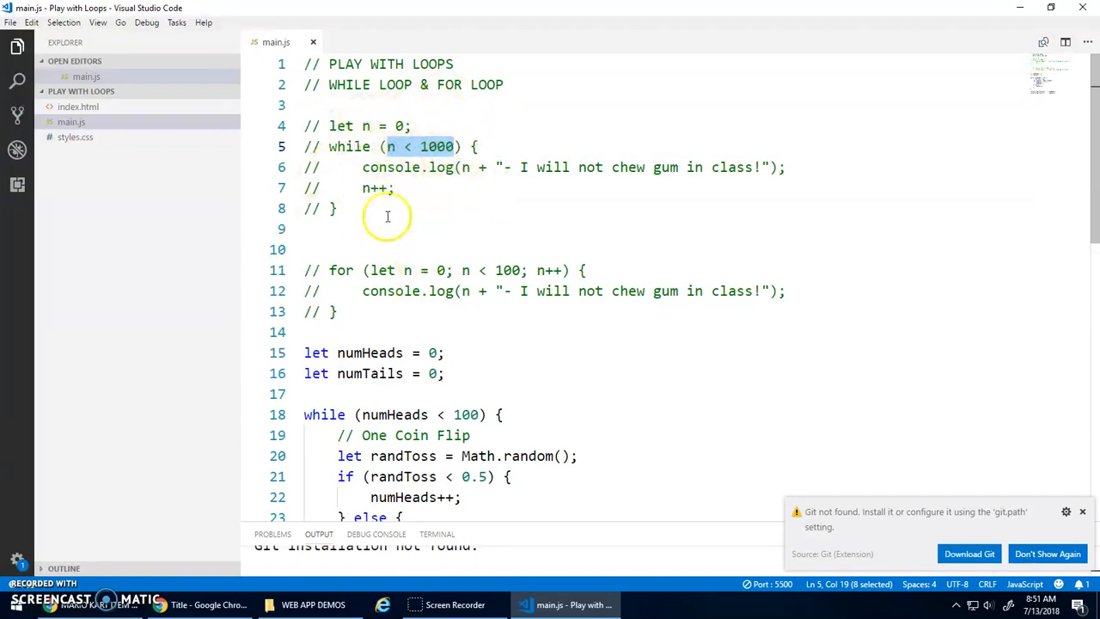
left_click(365, 247)
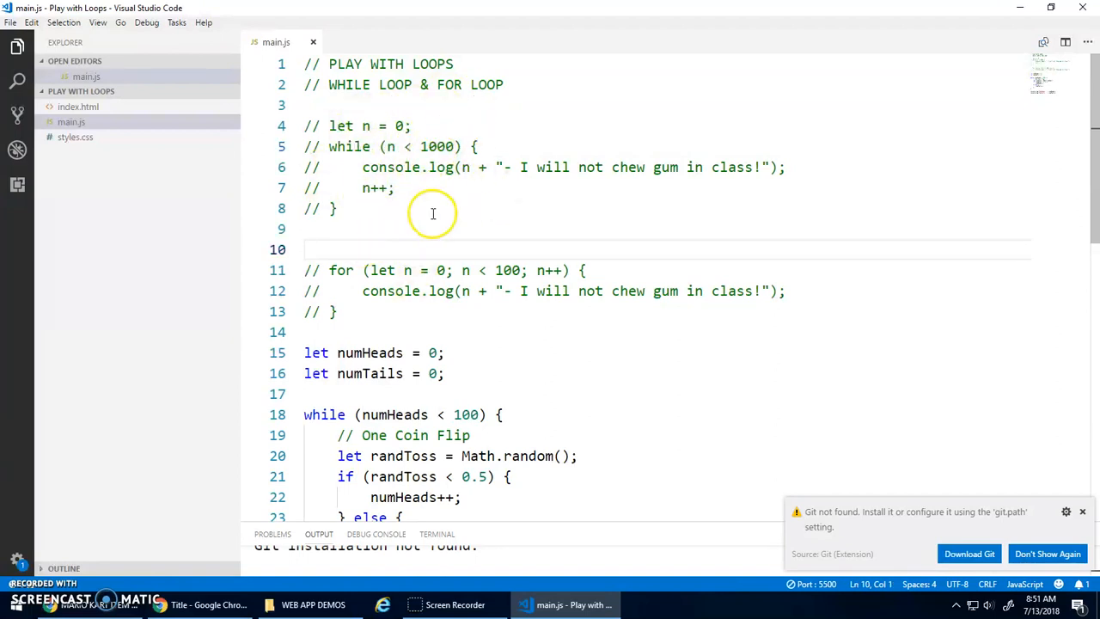
scroll(433, 213, "down", 1)
scroll(436, 228, "down", 4)
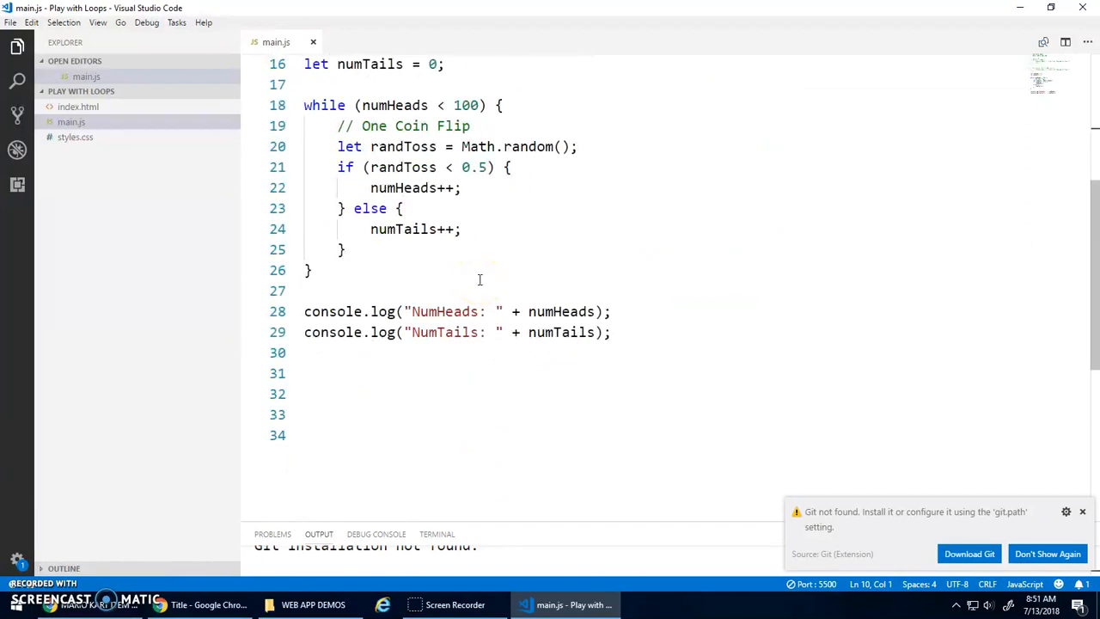
scroll(480, 279, "up", 1)
scroll(480, 279, "up", 2)
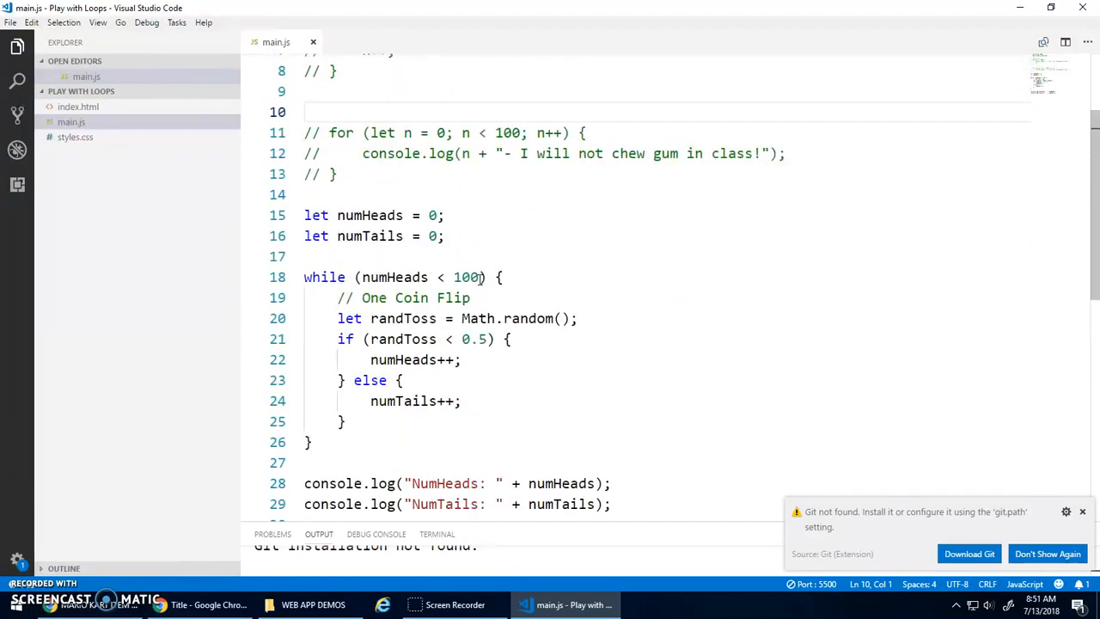
scroll(480, 279, "down", 2)
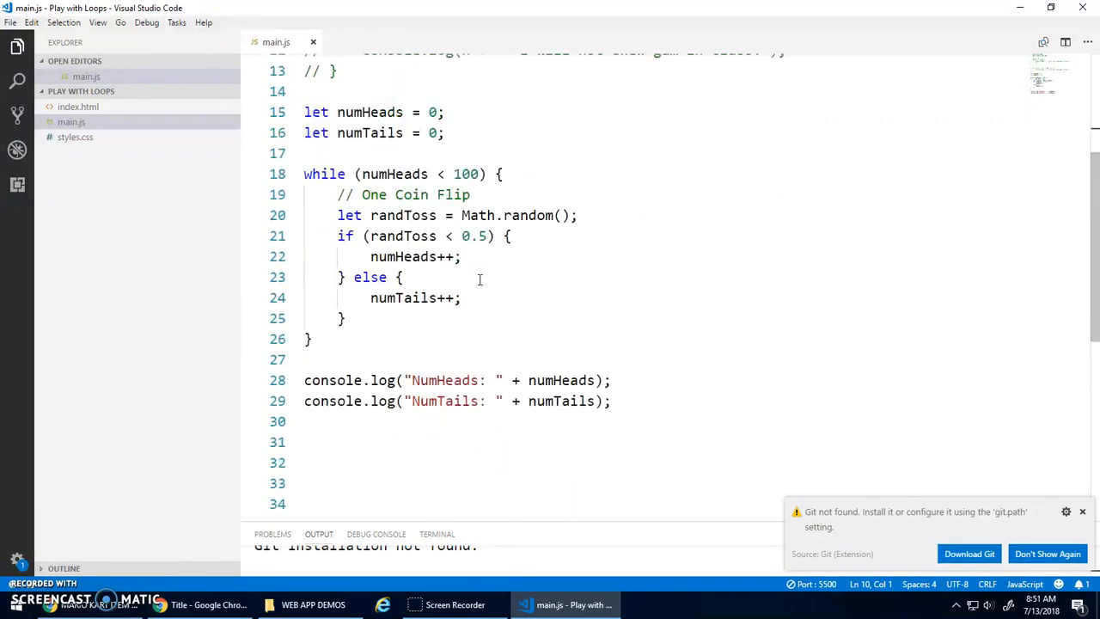